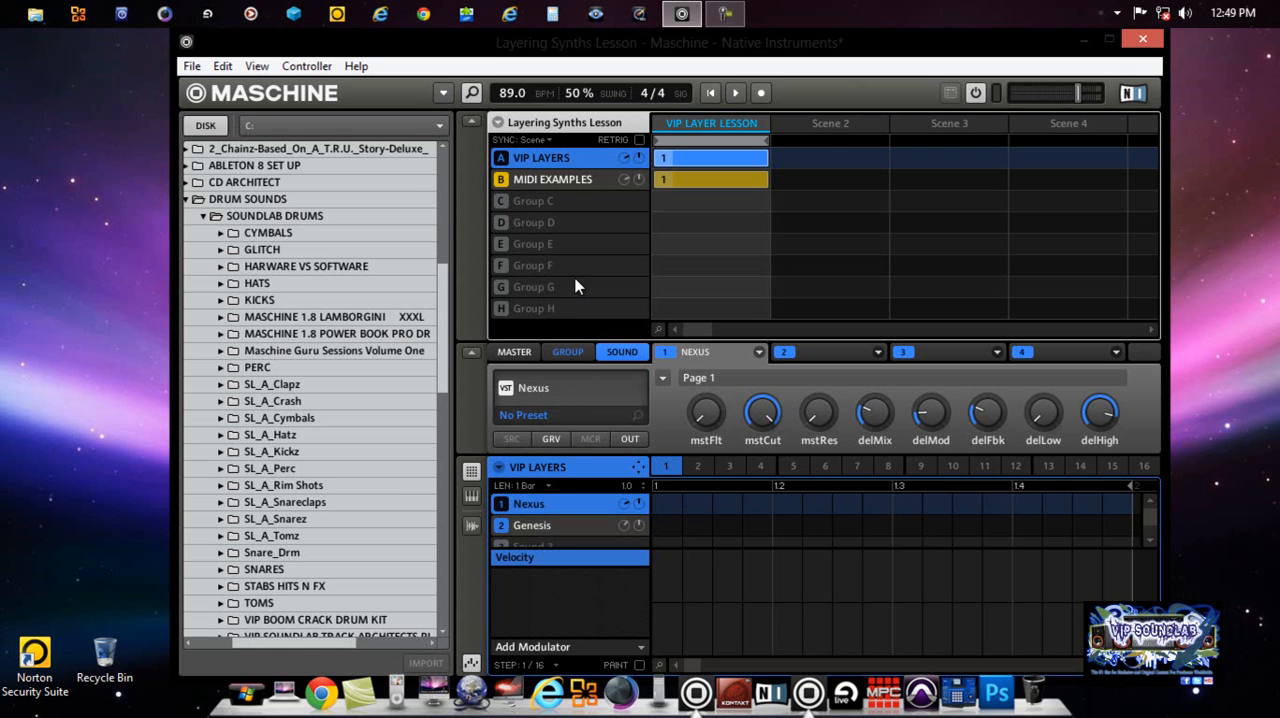
Step: View the MIDI EXAMPLES and VIP LAYERS groups, then collapse the arranger to show the VIP LAYERS sound slots
left_click(555, 180)
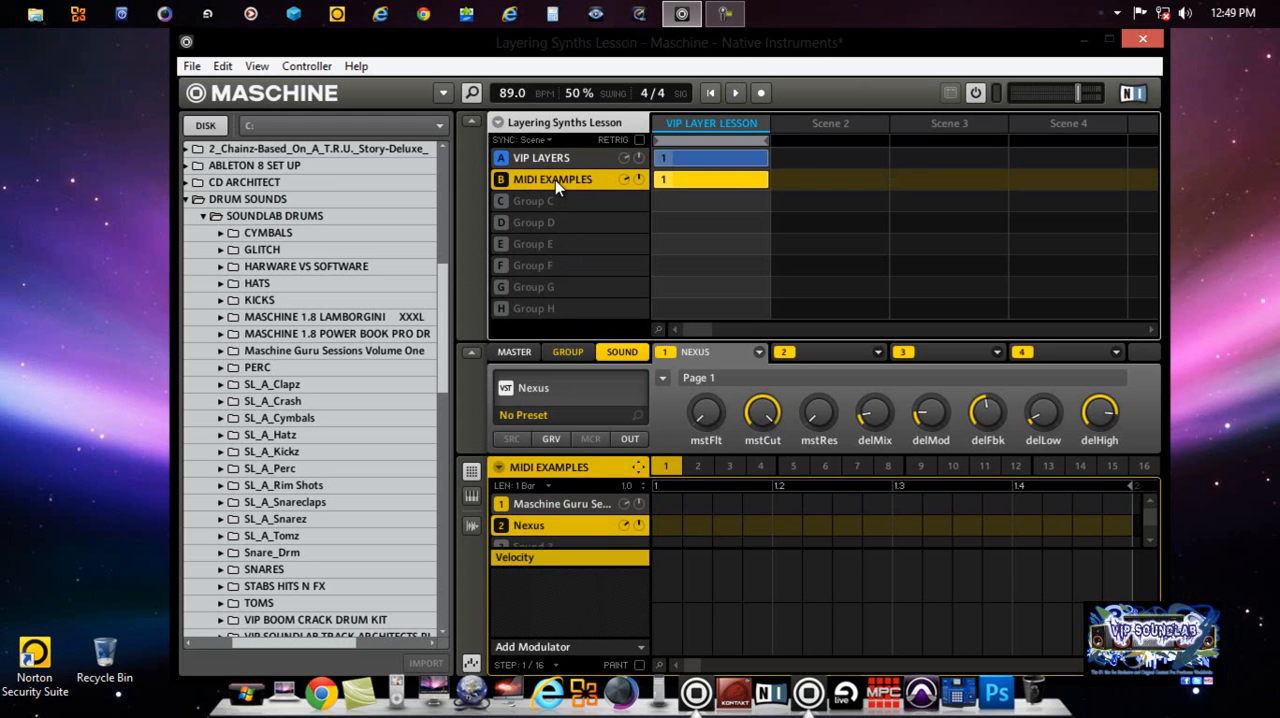
left_click(552, 160)
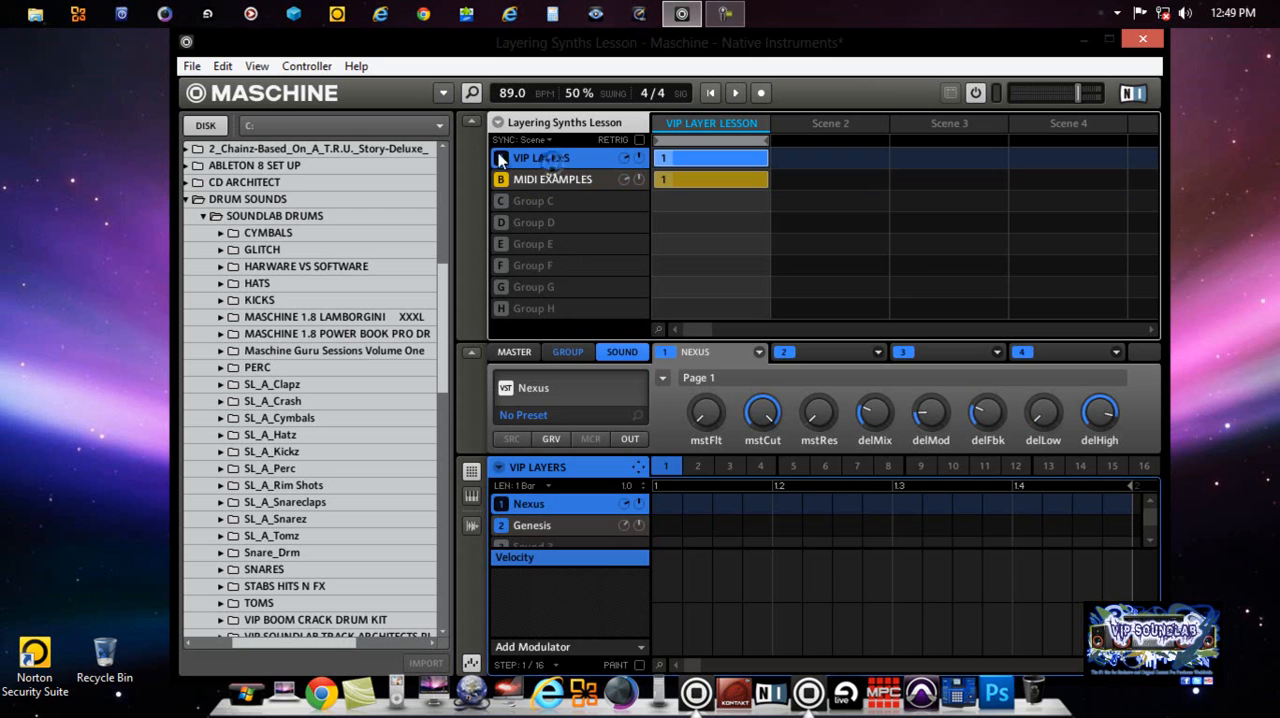
left_click(476, 123)
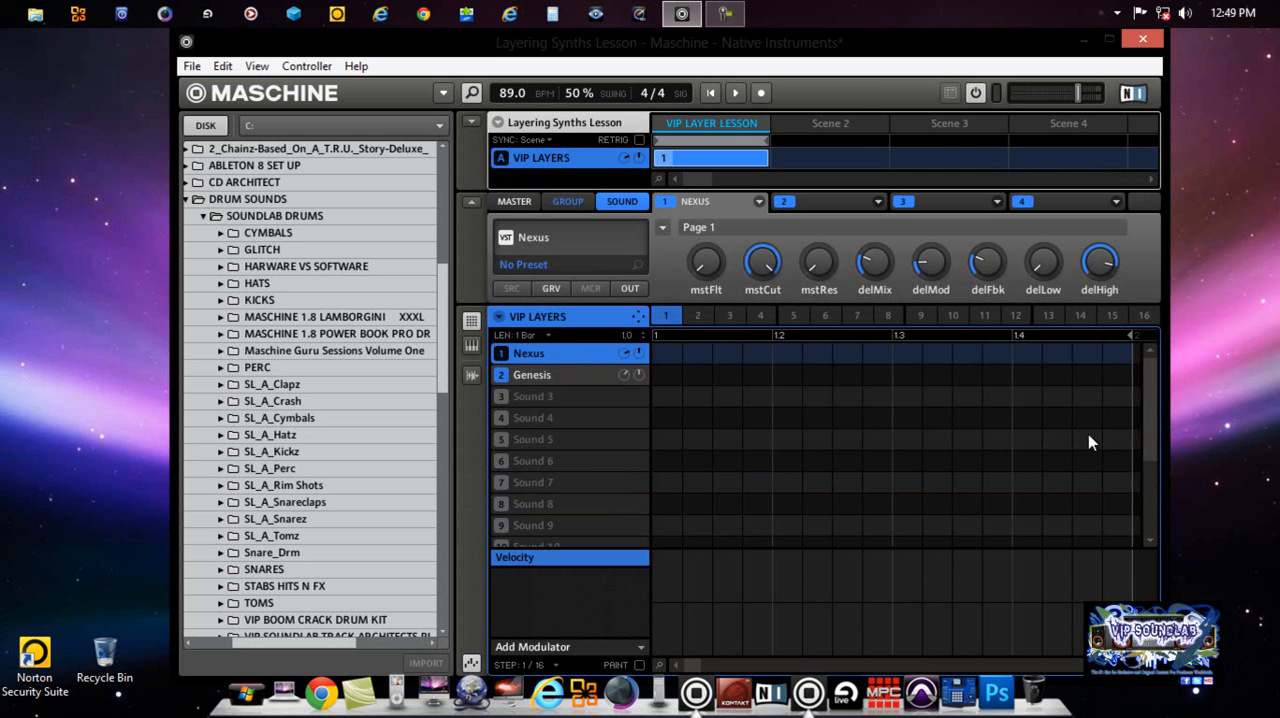
mouse_move(1148, 397)
left_mouse_down()
mouse_move(1149, 490)
mouse_move(1151, 397)
left_mouse_up()
left_click(472, 122)
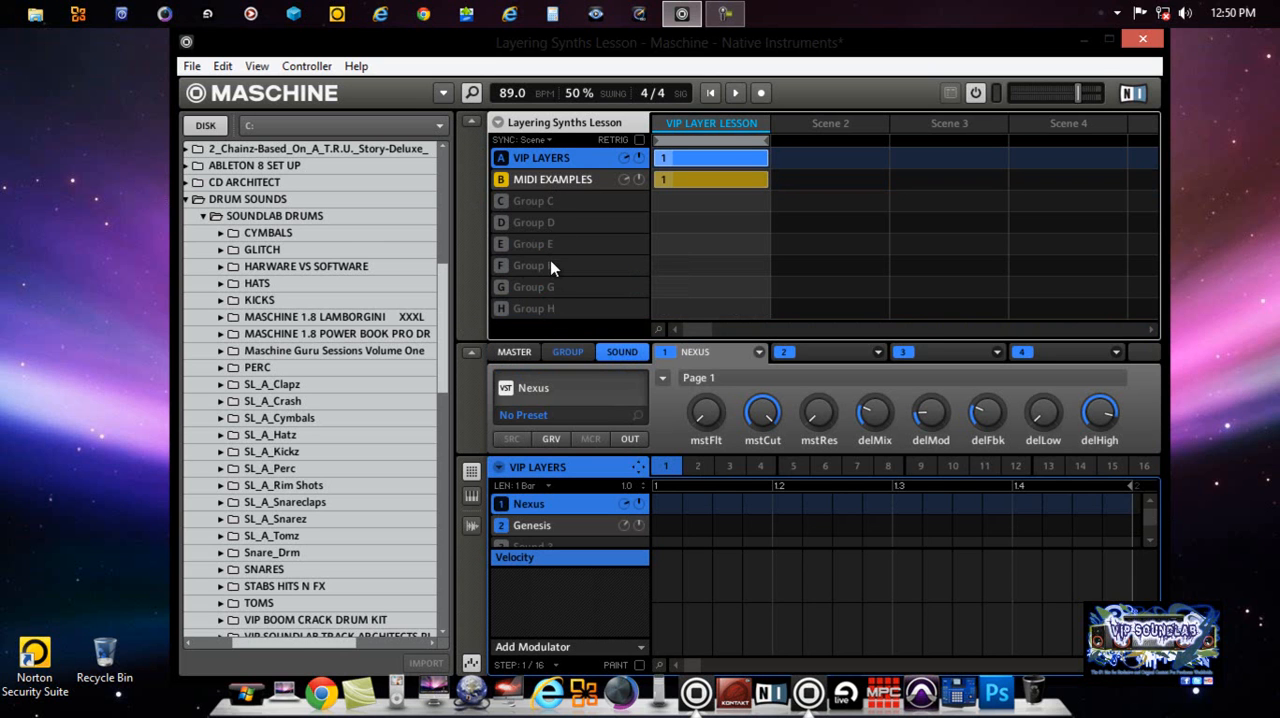
left_click(469, 124)
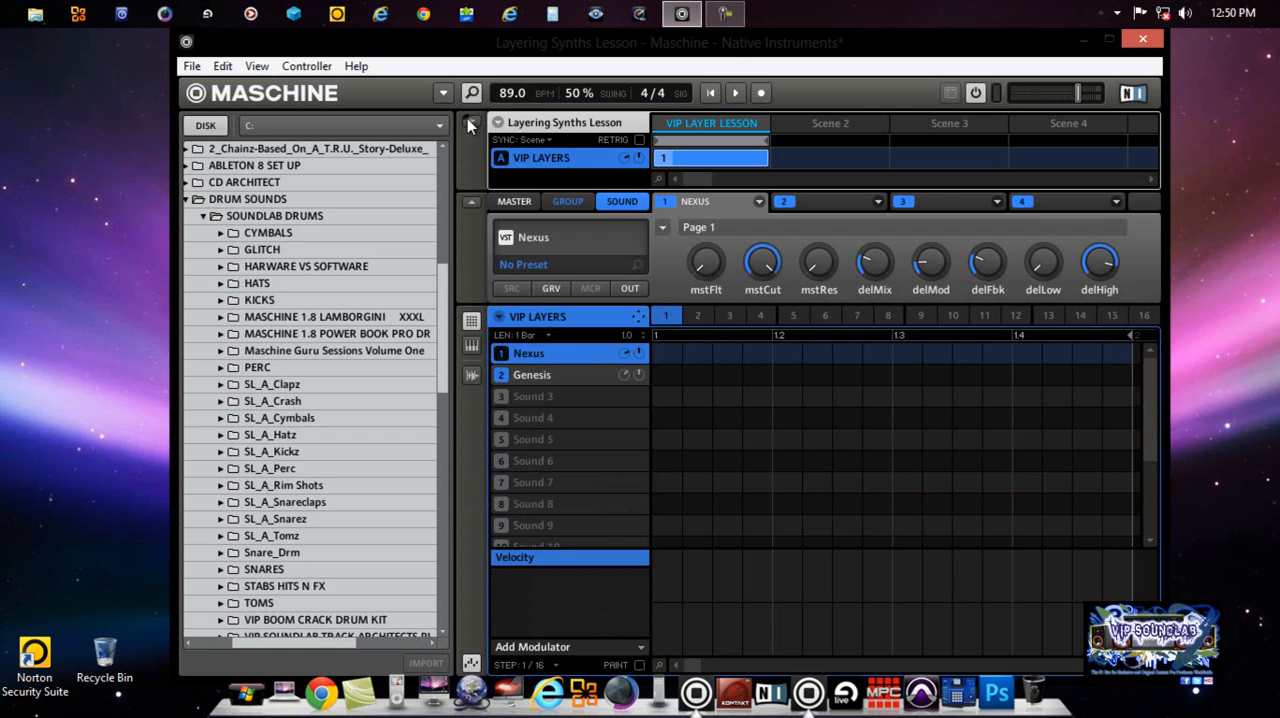
Step: Examine the Nexus plug-in interface in the VIP LAYERS group, and check the Genesis sound's parameters
left_click(548, 245)
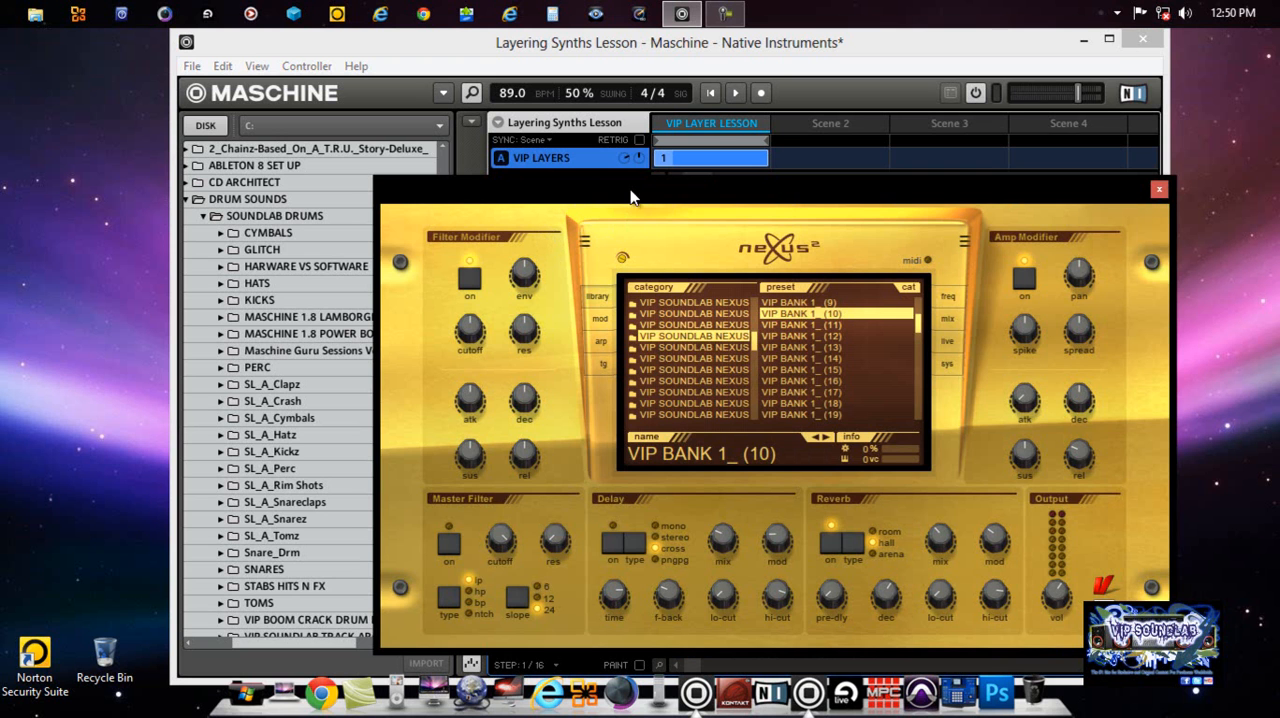
left_click_drag(626, 185, 510, 140)
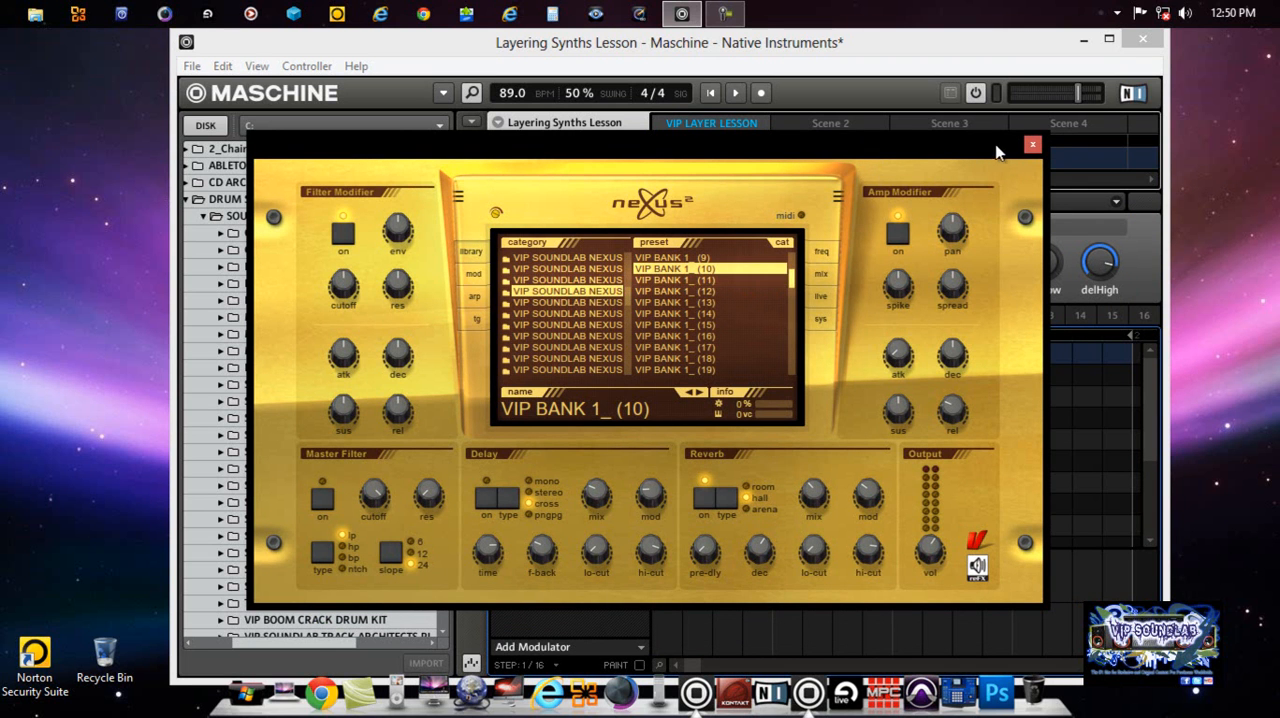
left_click(1033, 146)
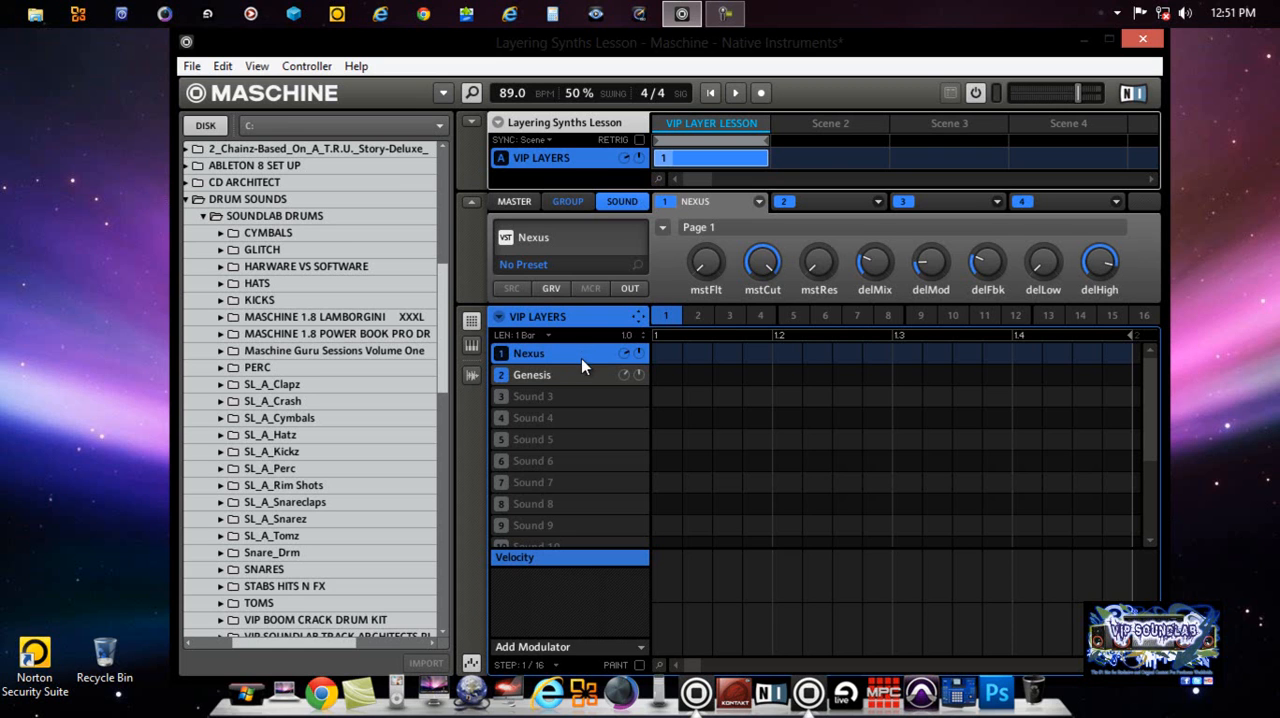
left_click(584, 375)
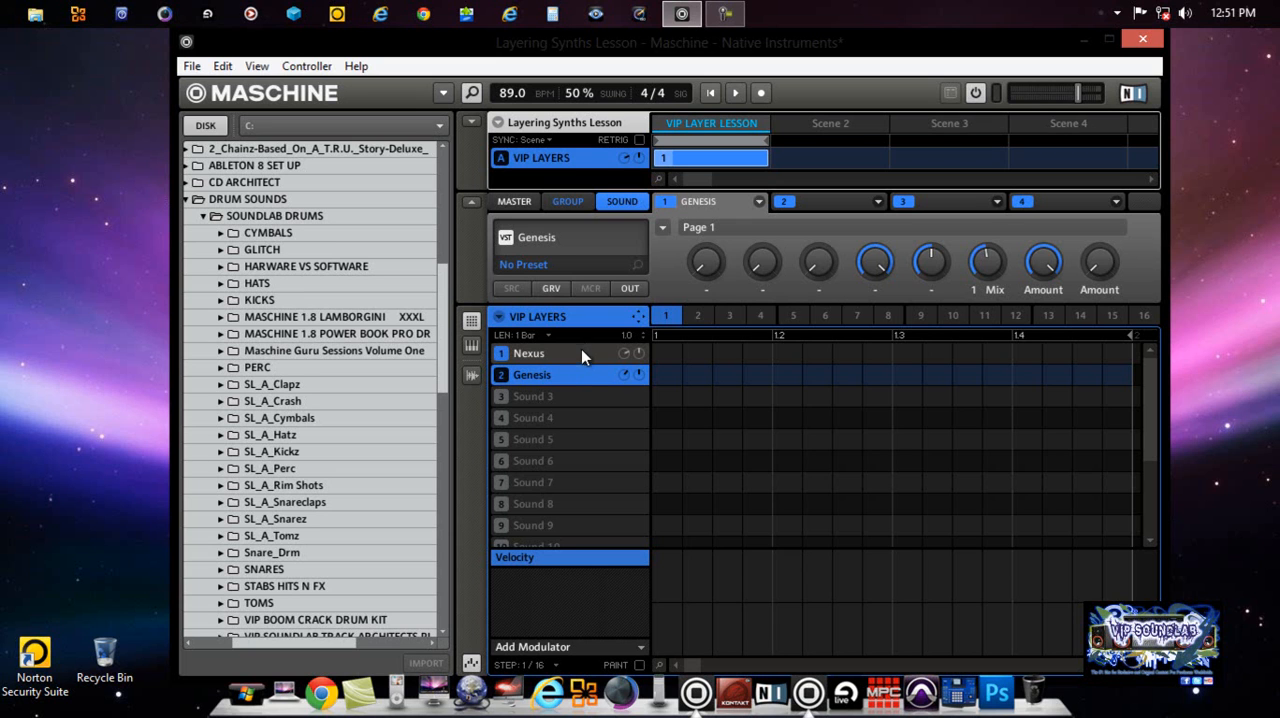
left_click(584, 354)
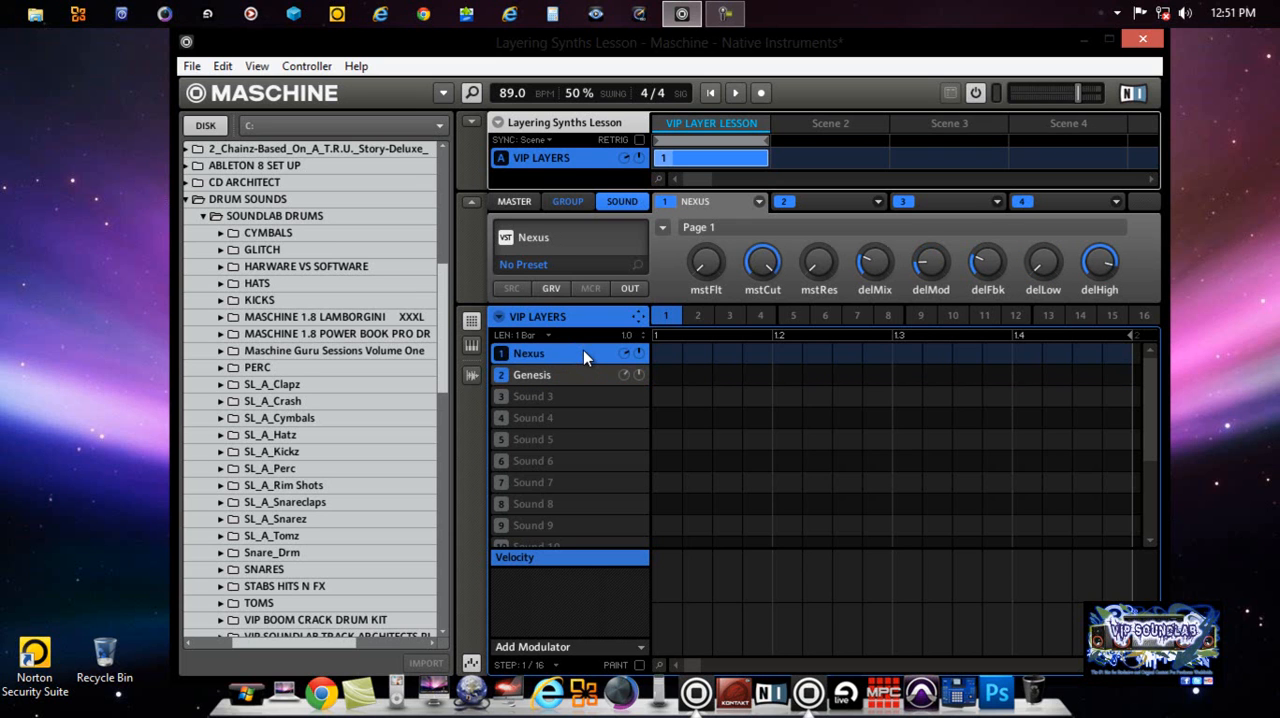
left_click(471, 123)
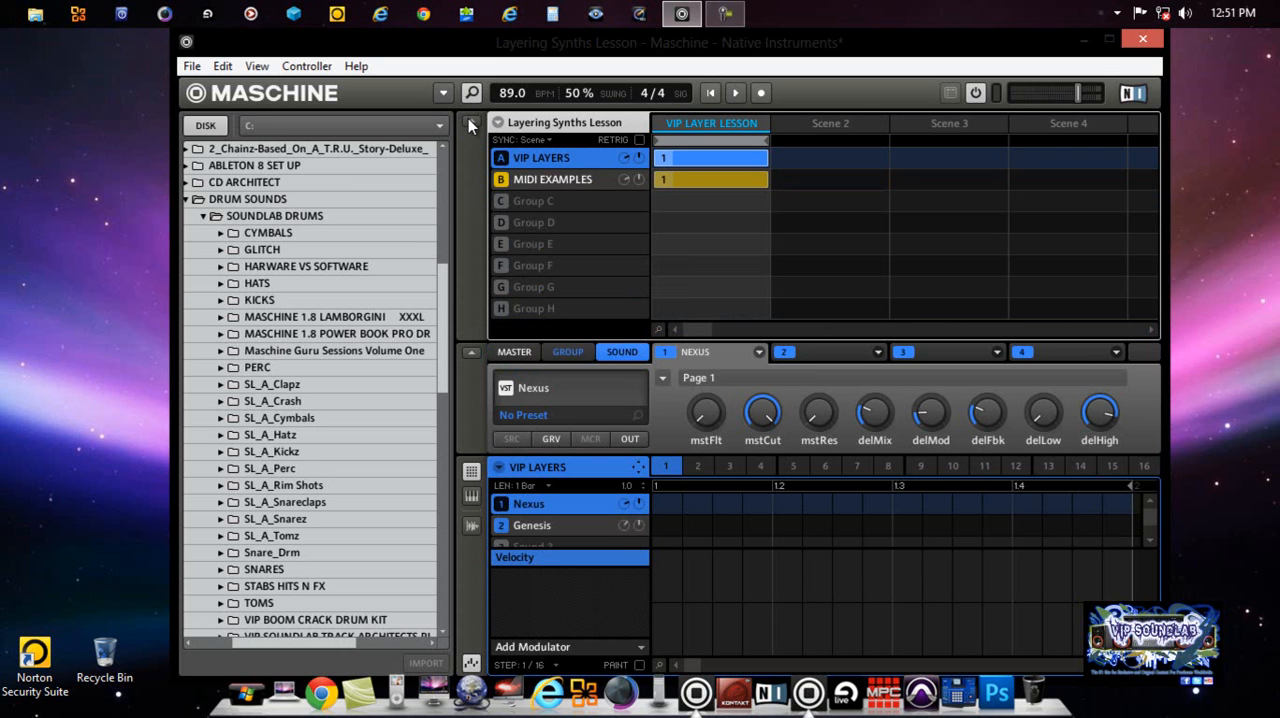
right_click(540, 156)
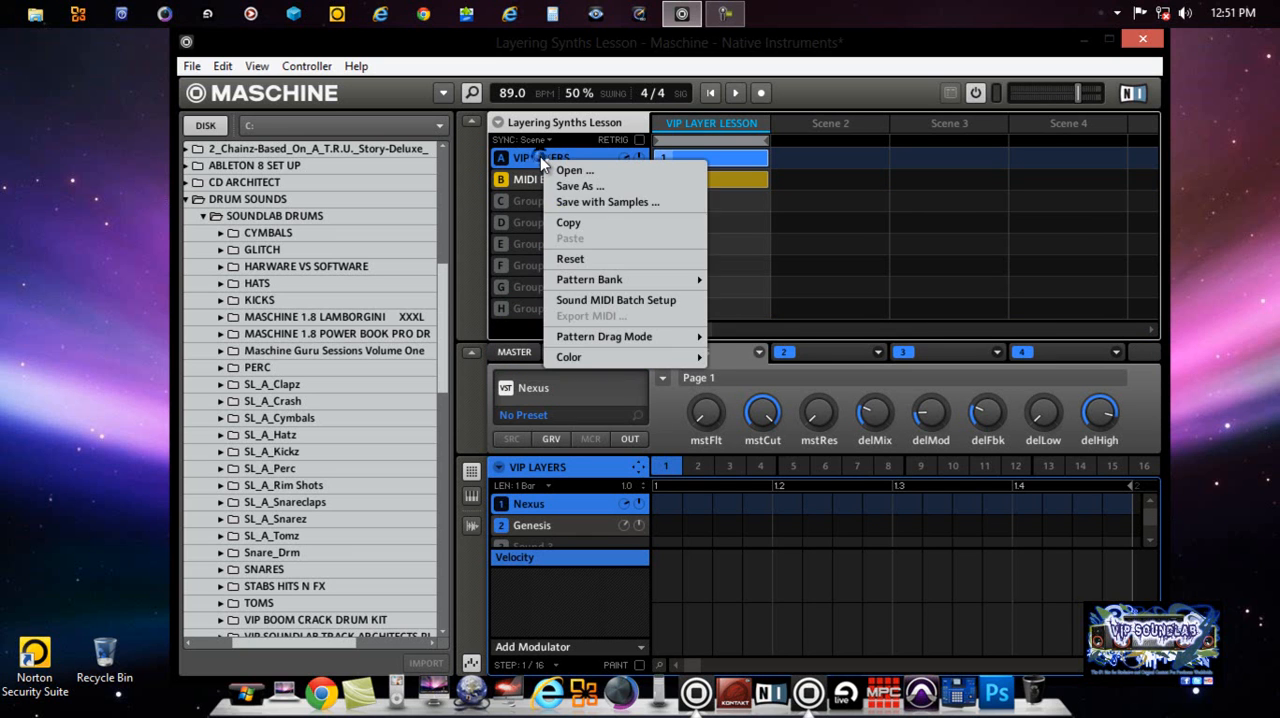
left_click(595, 300)
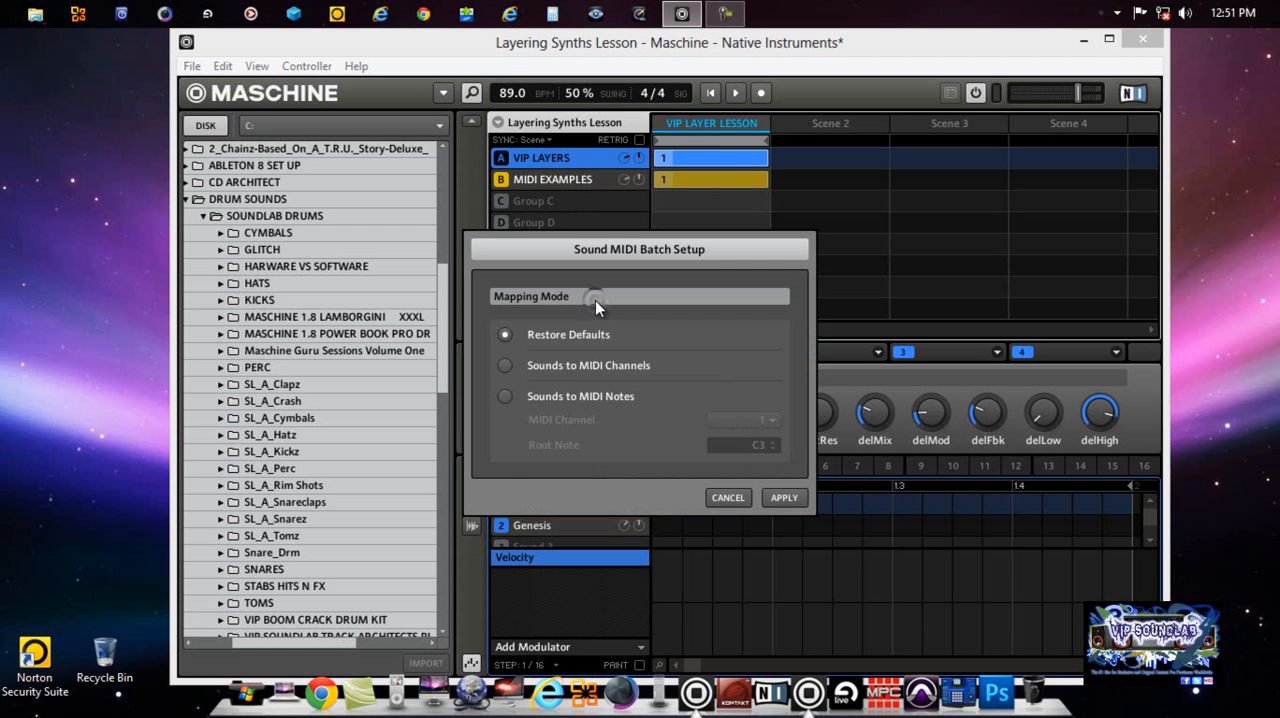
left_click(727, 497)
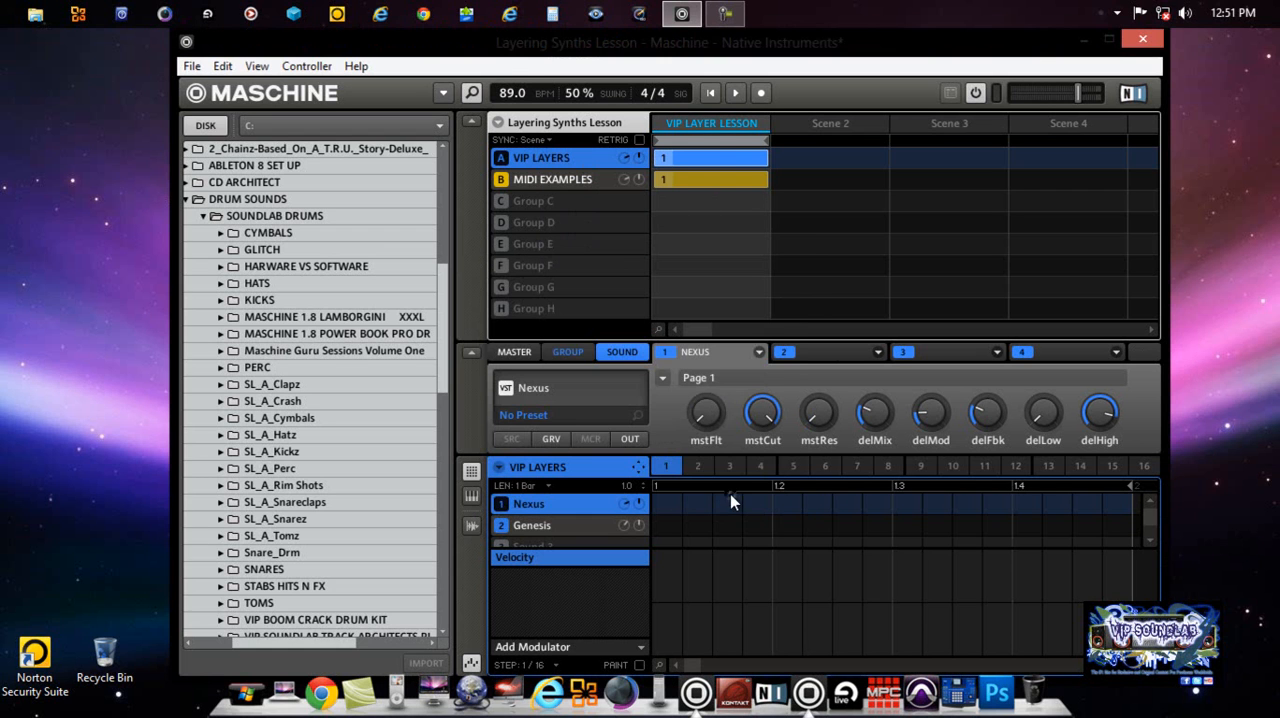
right_click(500, 466)
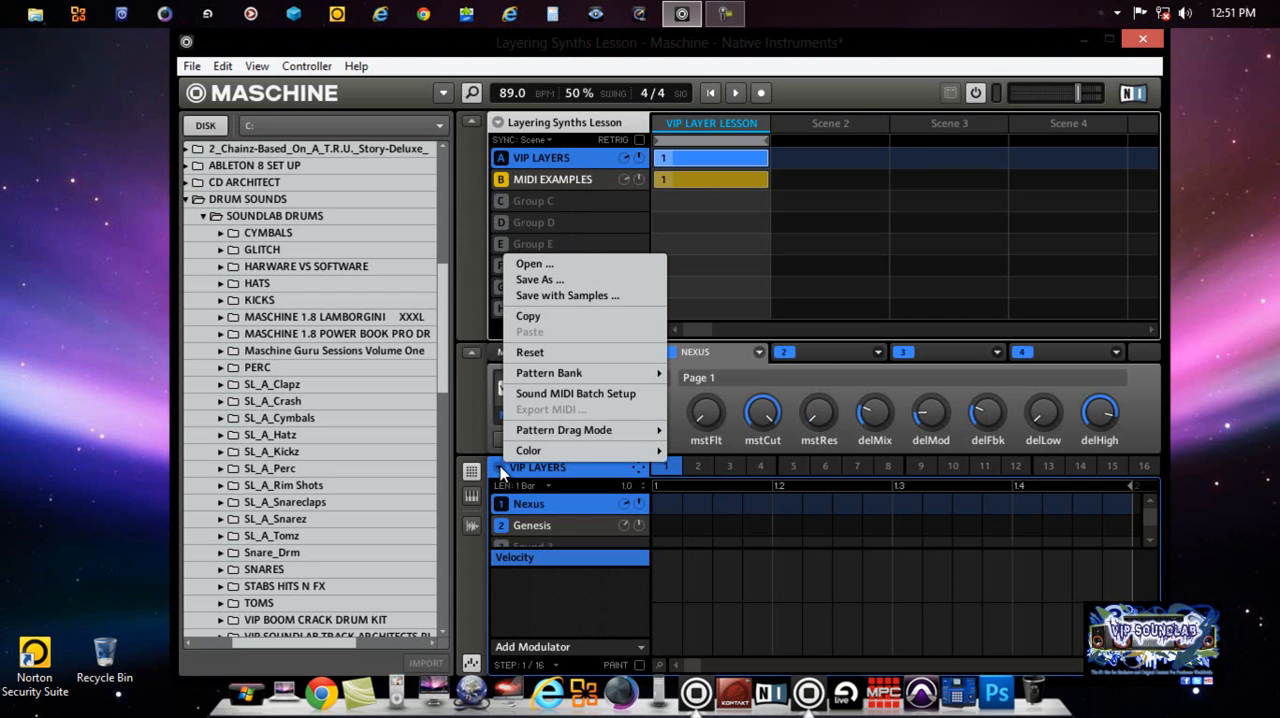
left_click(470, 415)
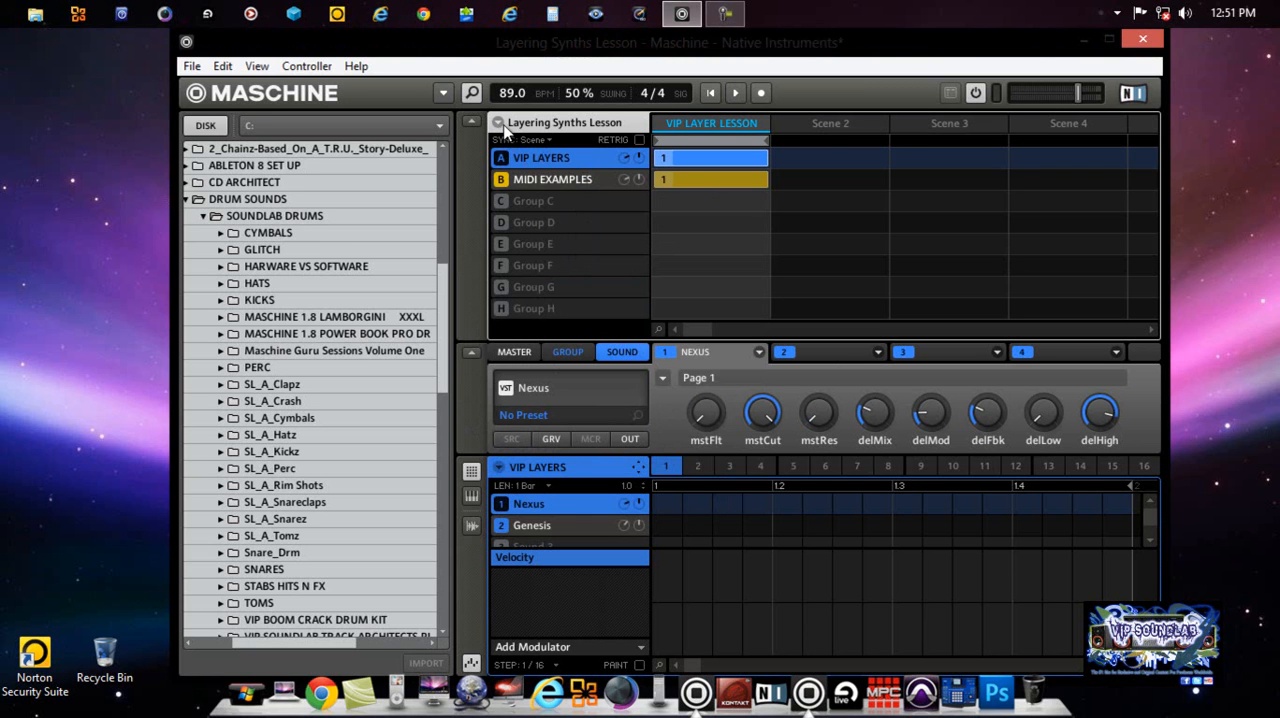
left_click(499, 124)
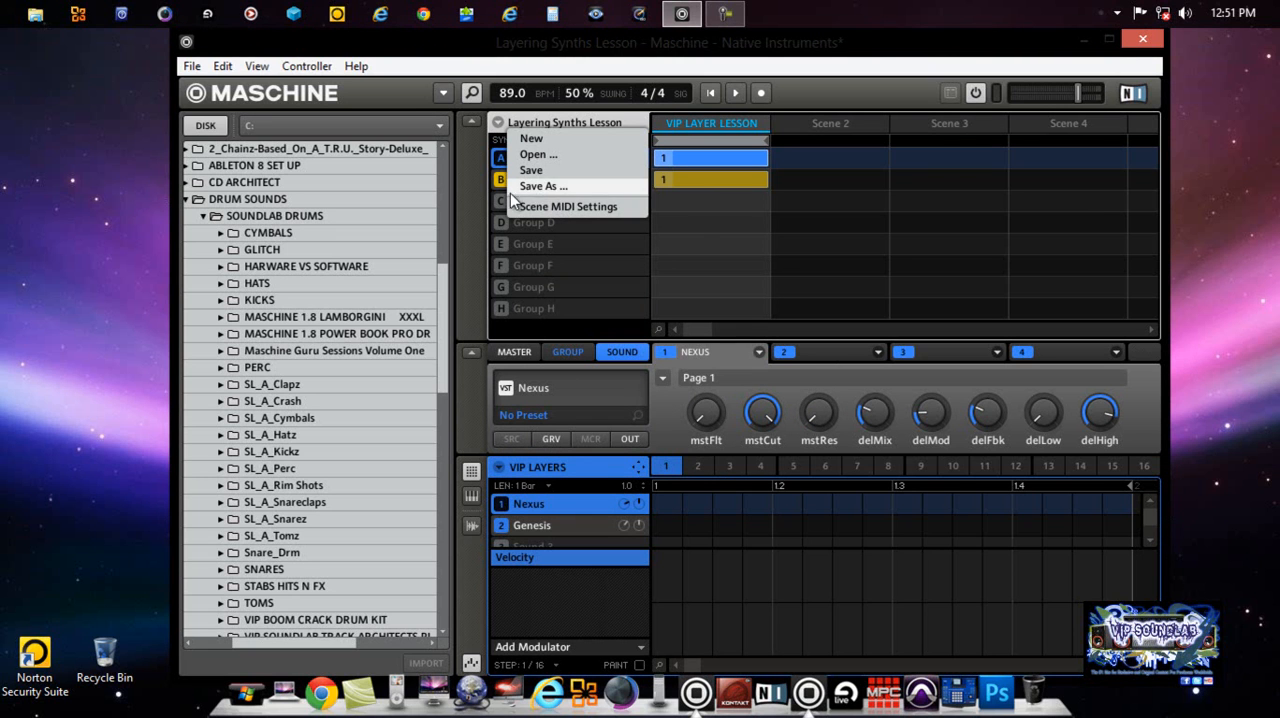
left_click(474, 192)
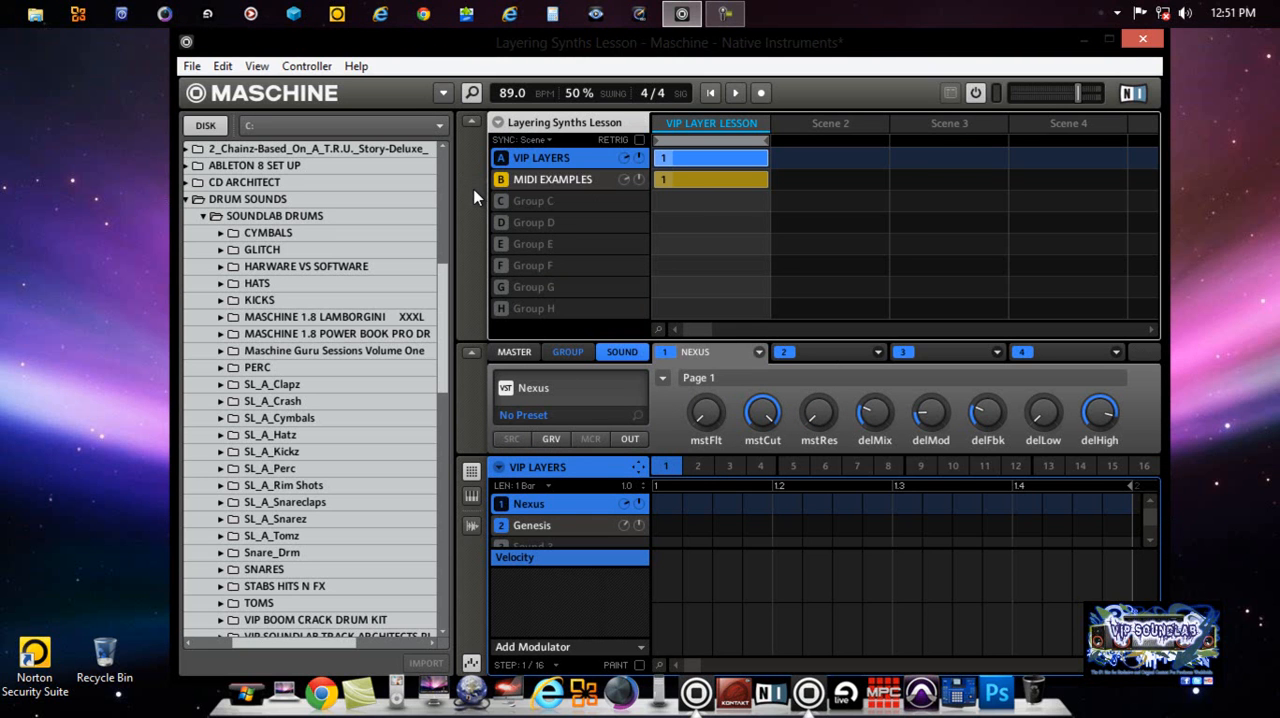
left_click(471, 121)
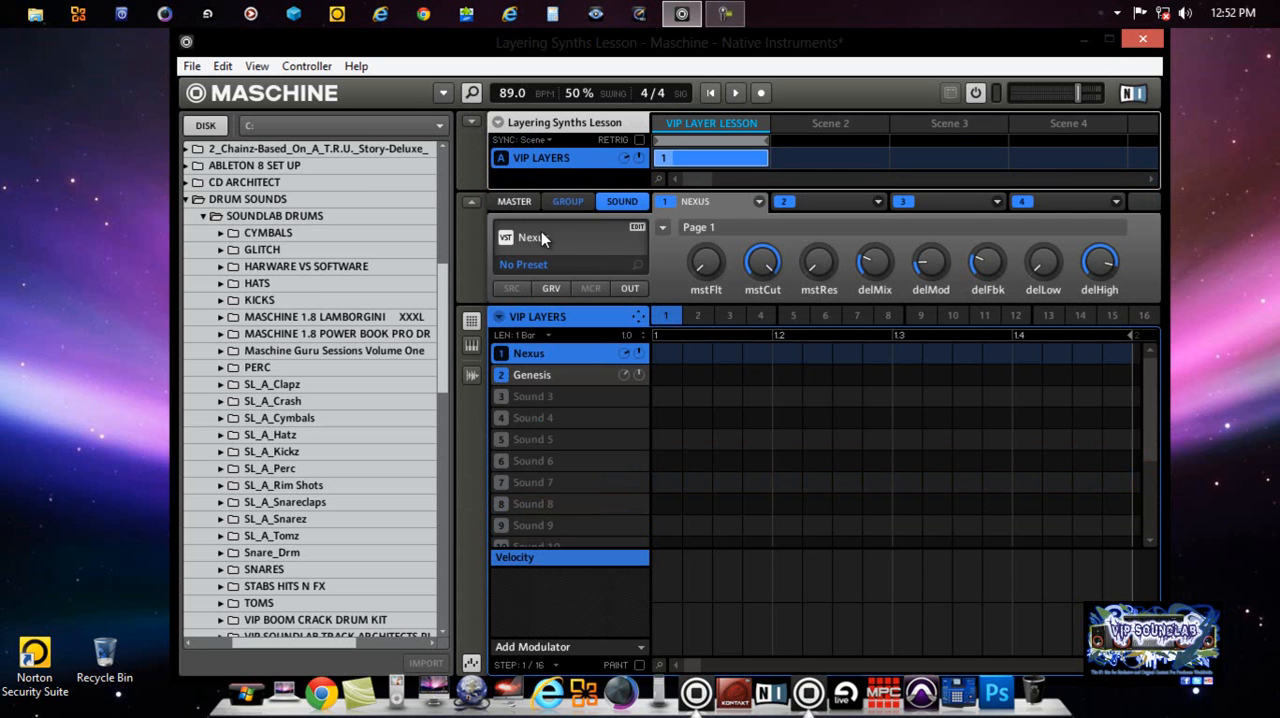
Step: Enable MIDI input on channel 1 for the Nexus sound in the VIP LAYERS group
right_click(587, 354)
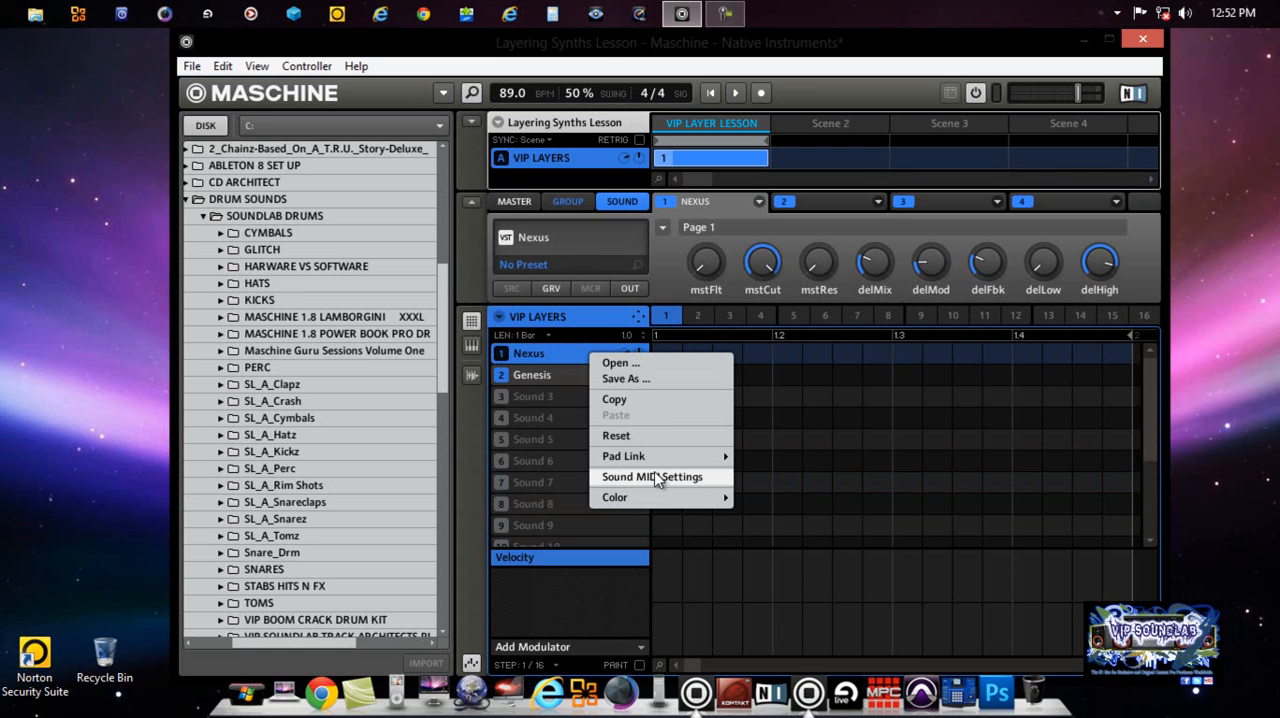
mouse_move(655, 462)
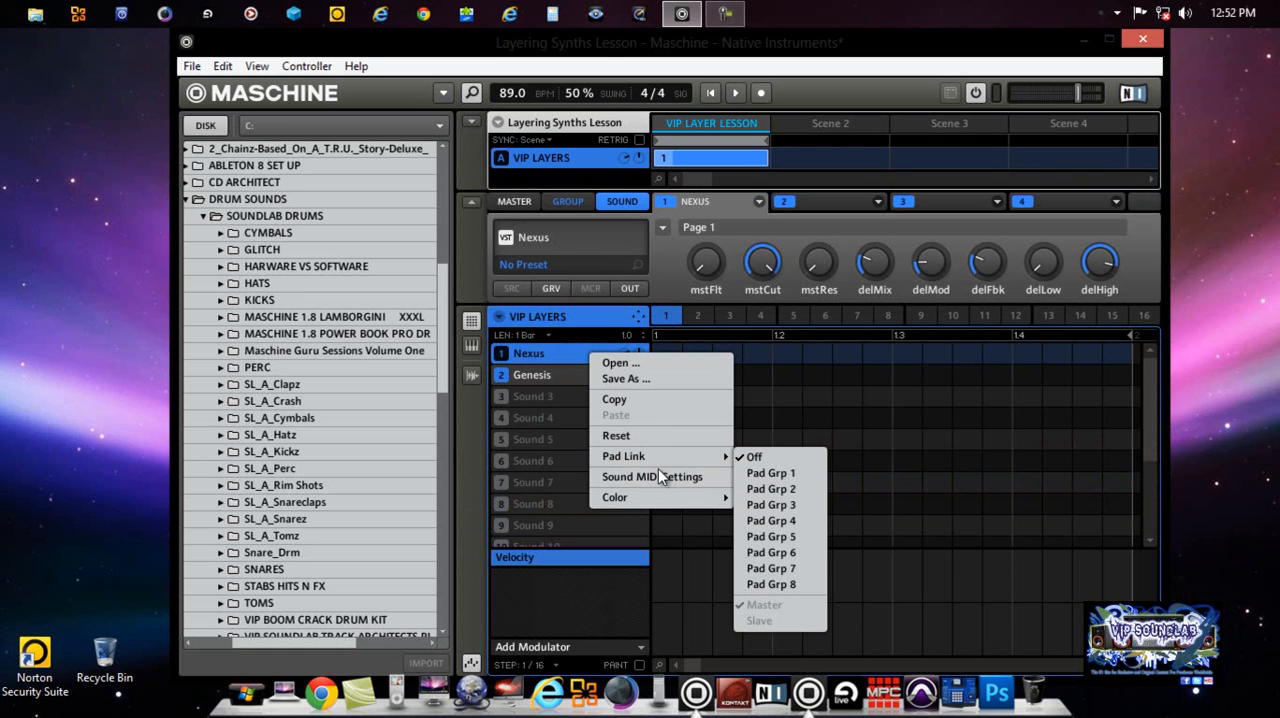
left_click(661, 477)
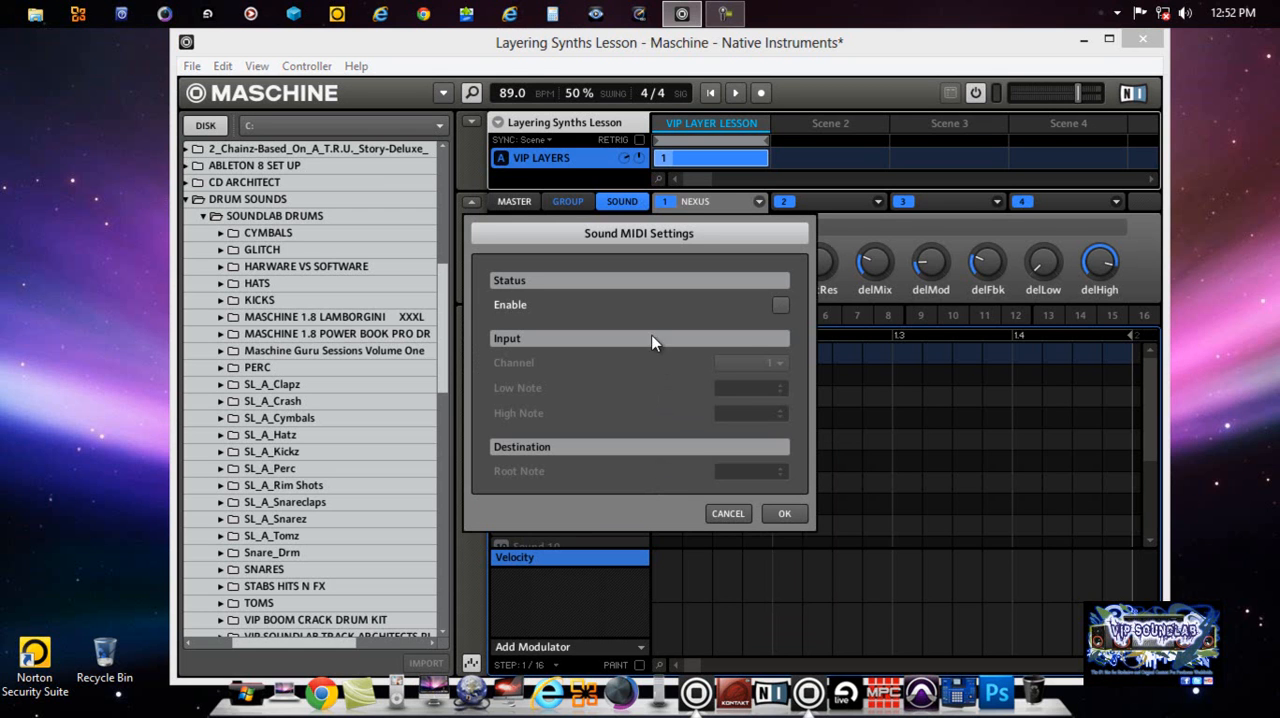
left_click(780, 304)
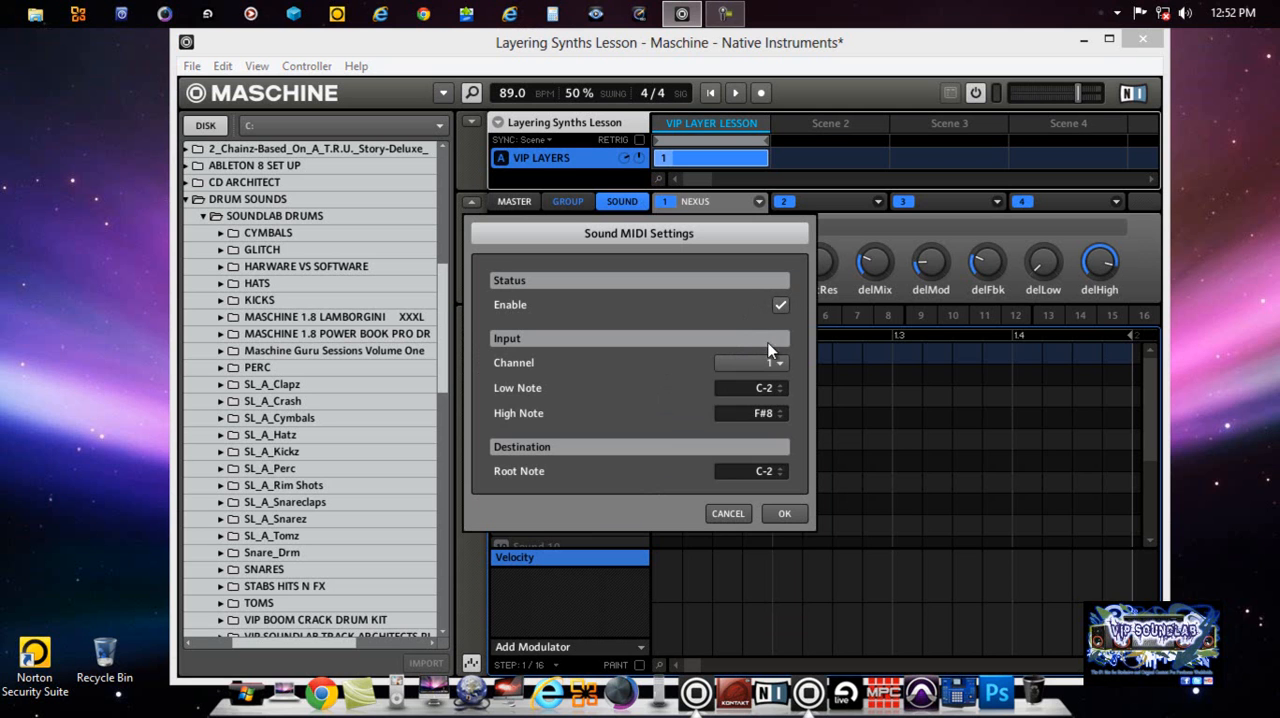
left_click(777, 366)
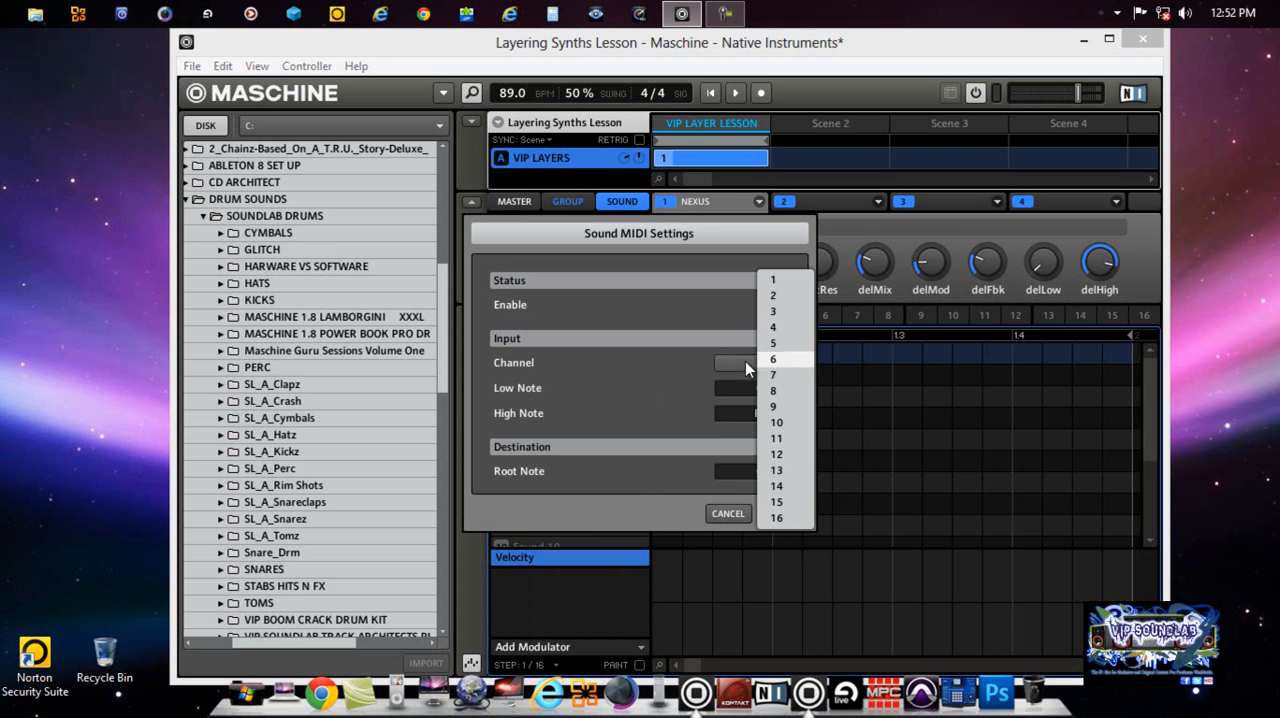
left_click(712, 350)
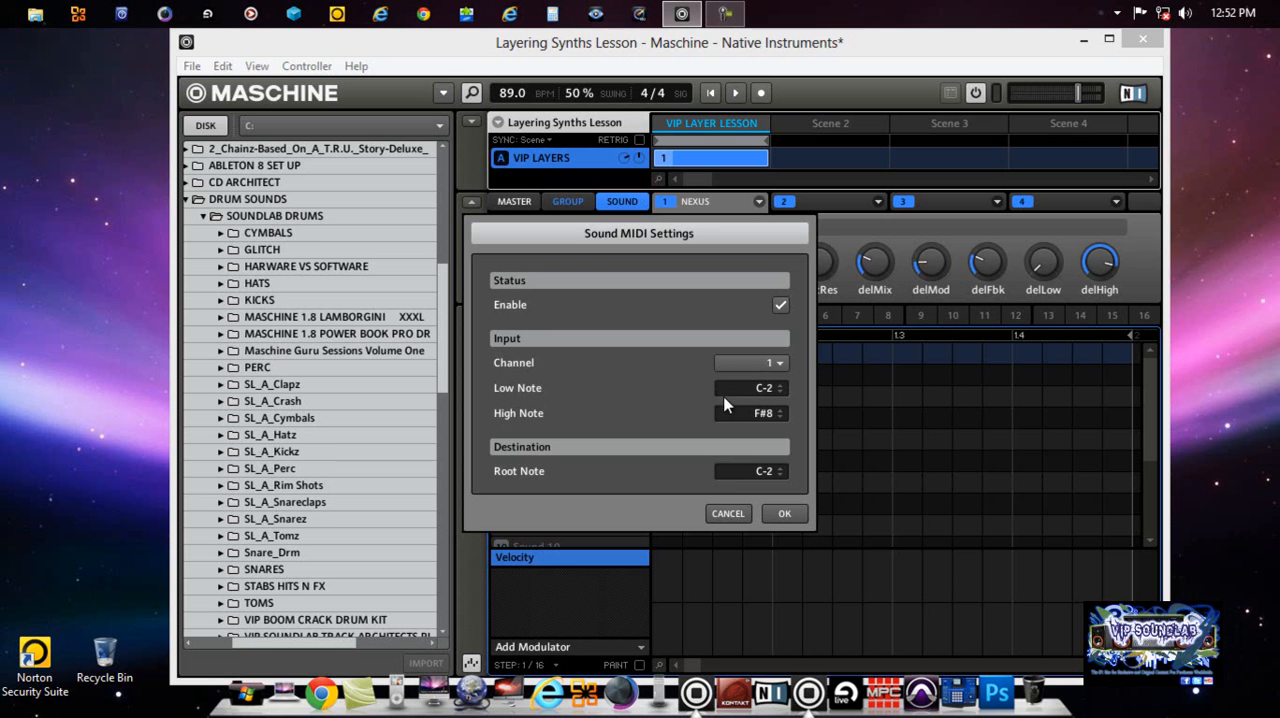
left_click(779, 514)
Step: Enable MIDI input for the Genesis sound in the VIP LAYERS group through its Sound MIDI Settings
left_click(562, 380)
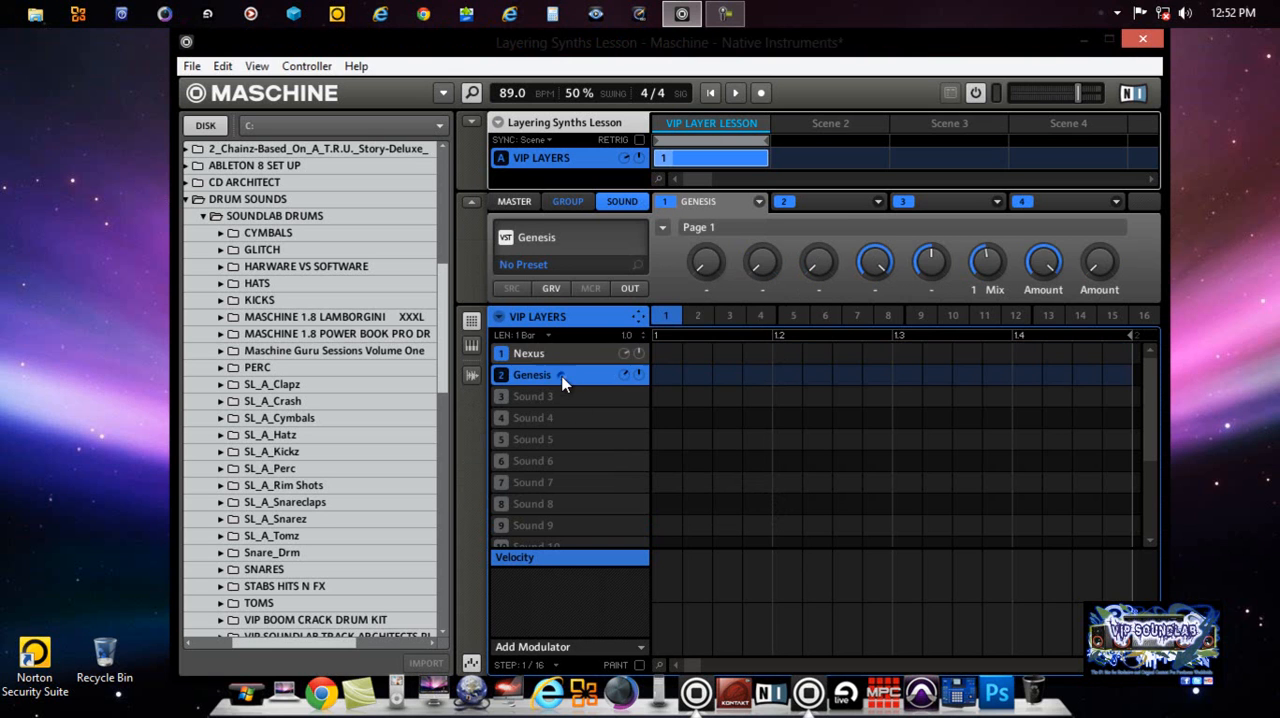
right_click(562, 382)
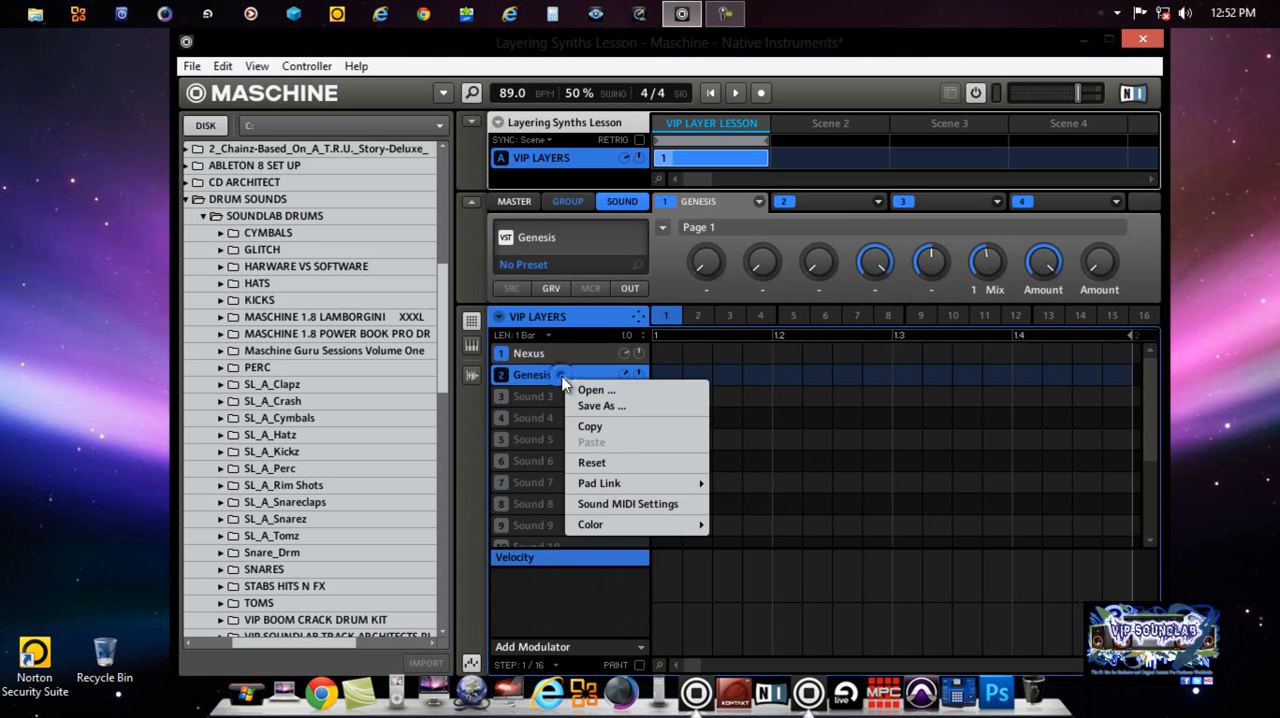
left_click(641, 504)
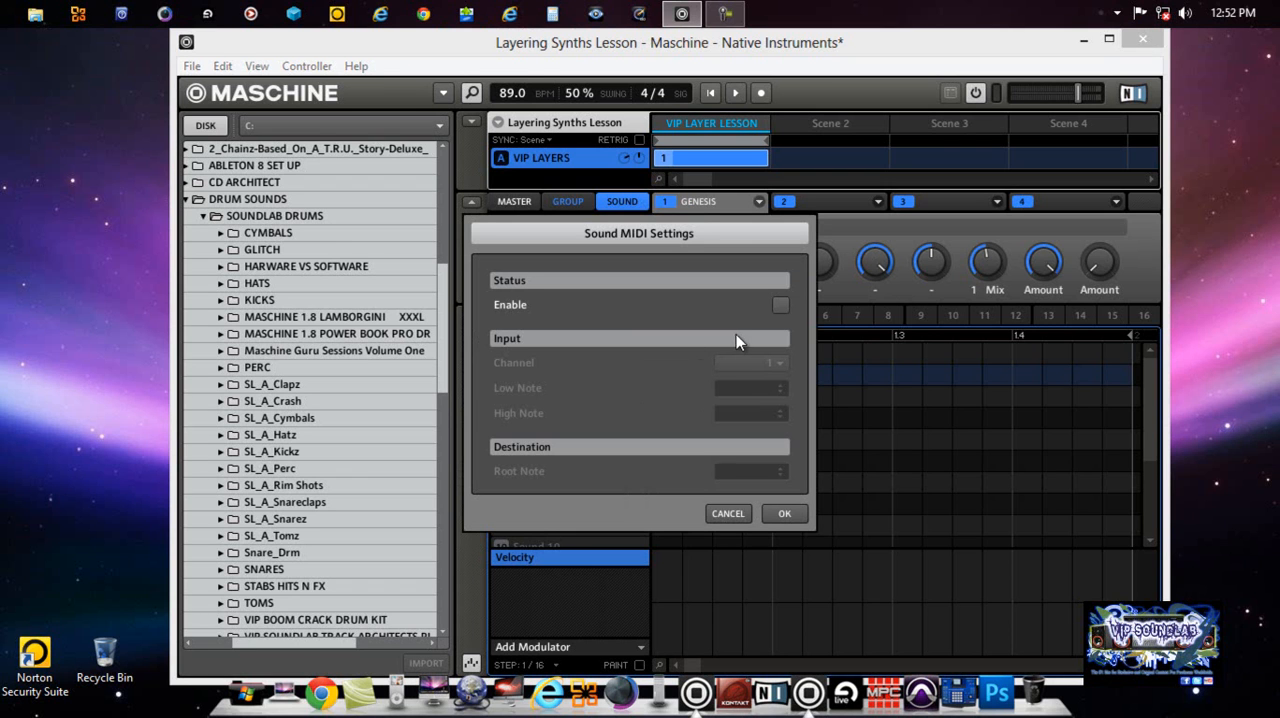
left_click(778, 306)
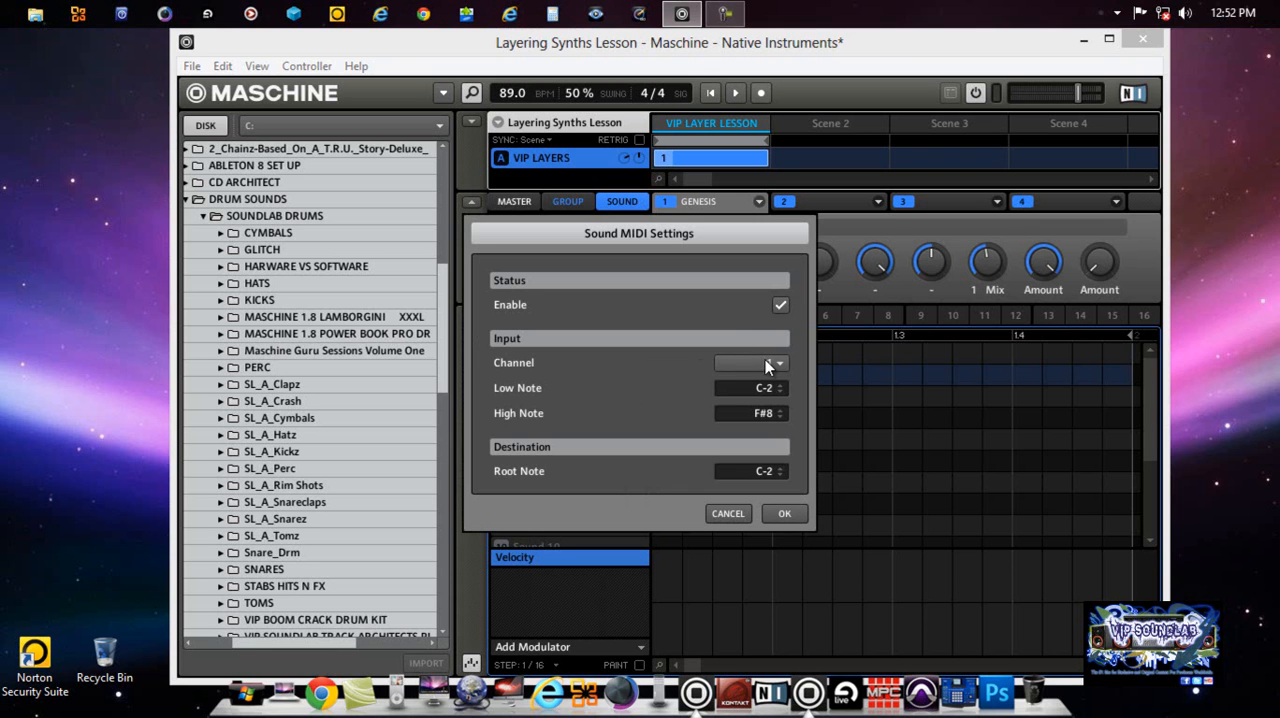
left_click(786, 513)
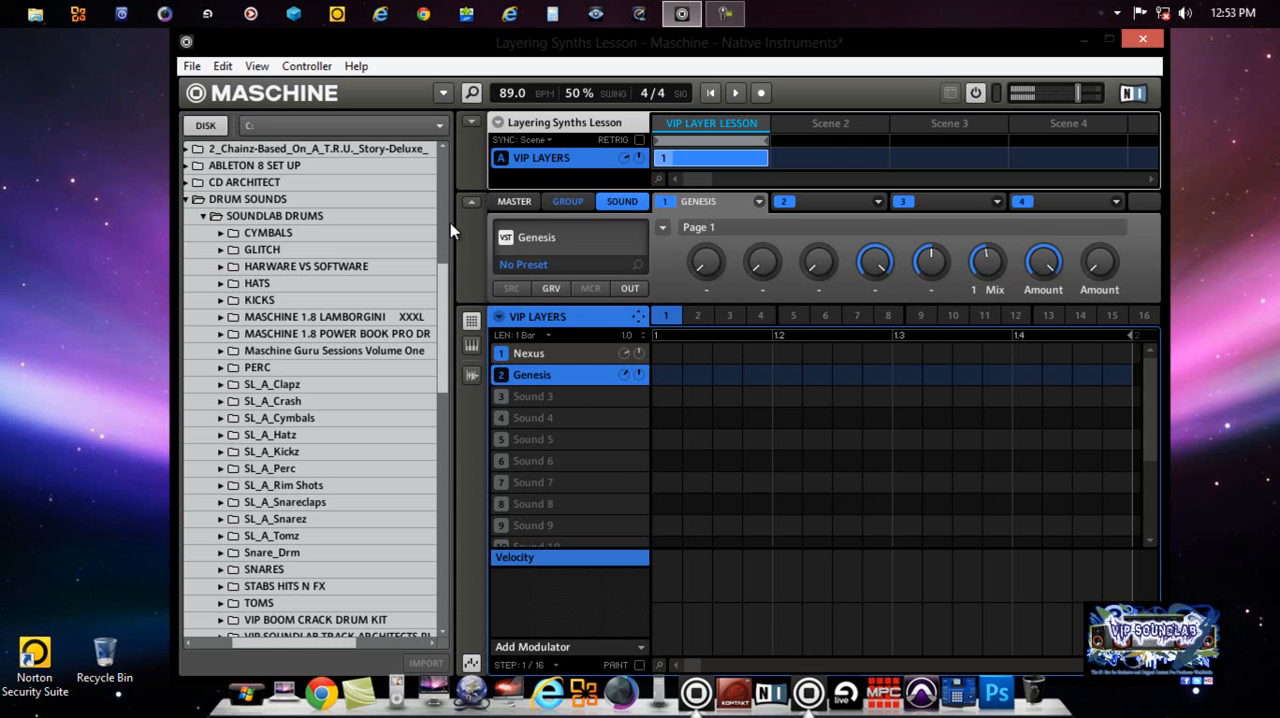
Step: Select the first sound slot of the MIDI EXAMPLES group and expand the Maschine Guru Sessions Volume One sample folder
left_click(471, 122)
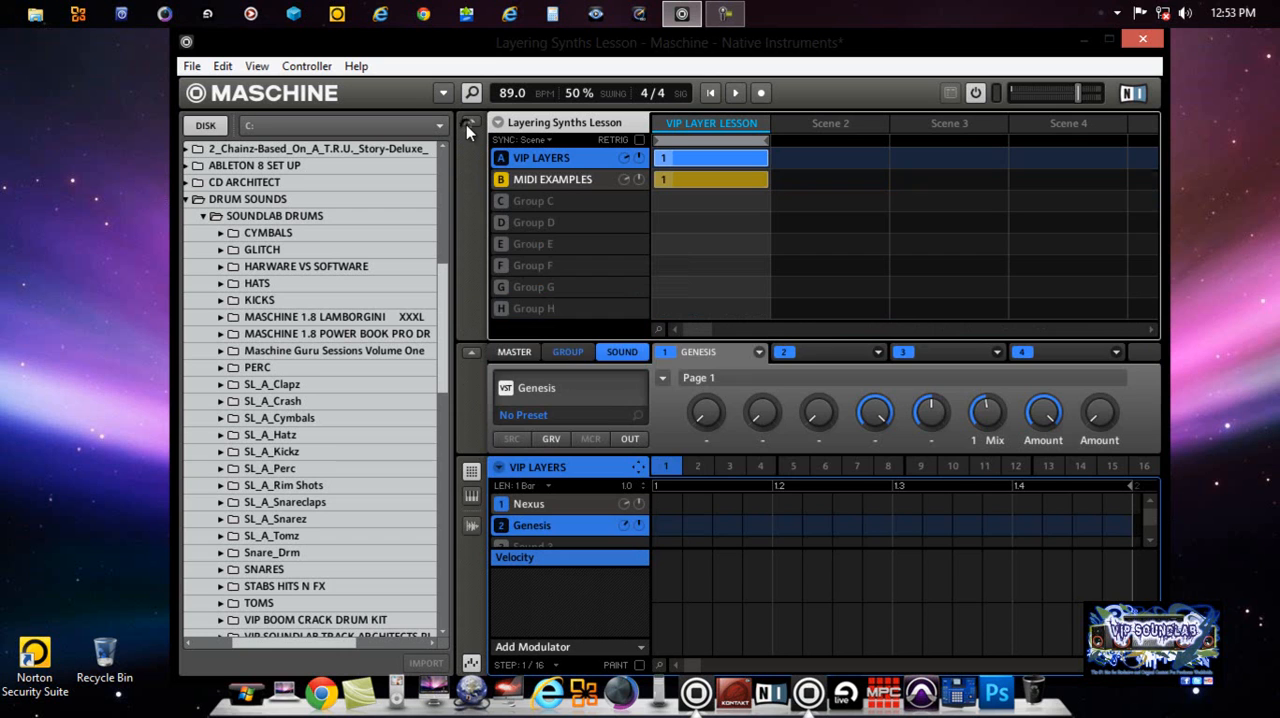
left_click(556, 178)
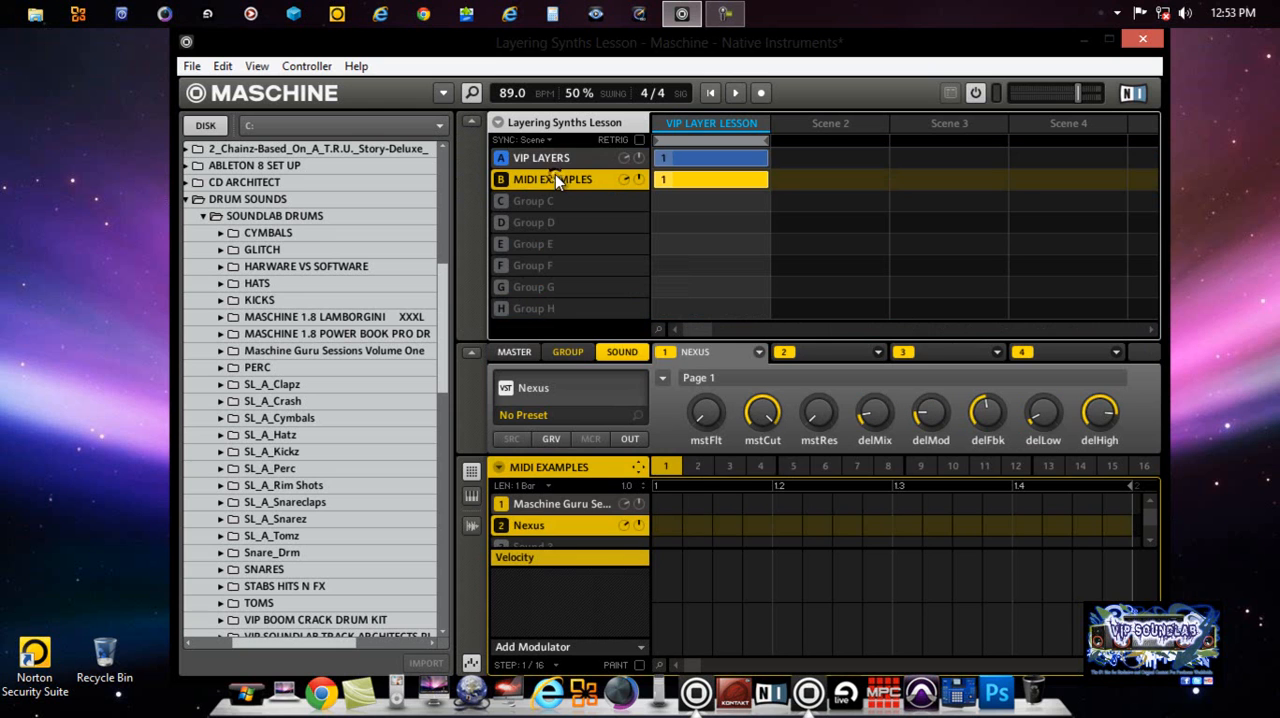
left_click(467, 124)
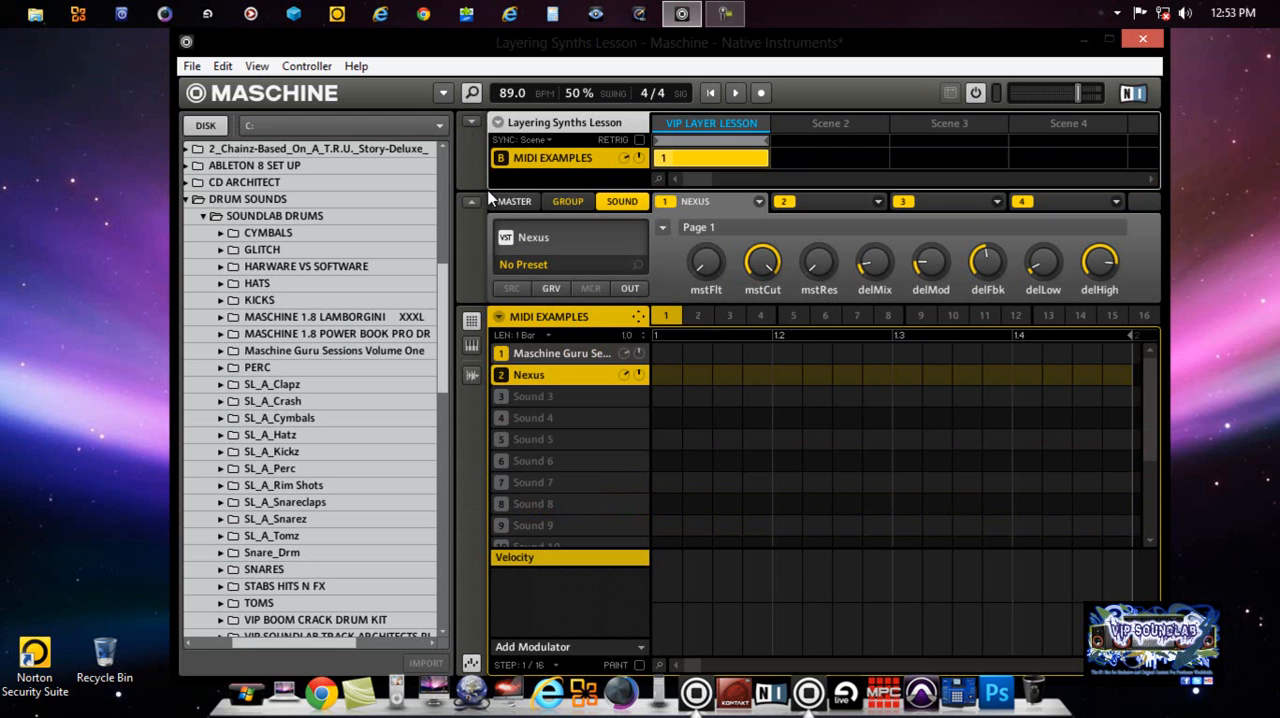
left_click(566, 357)
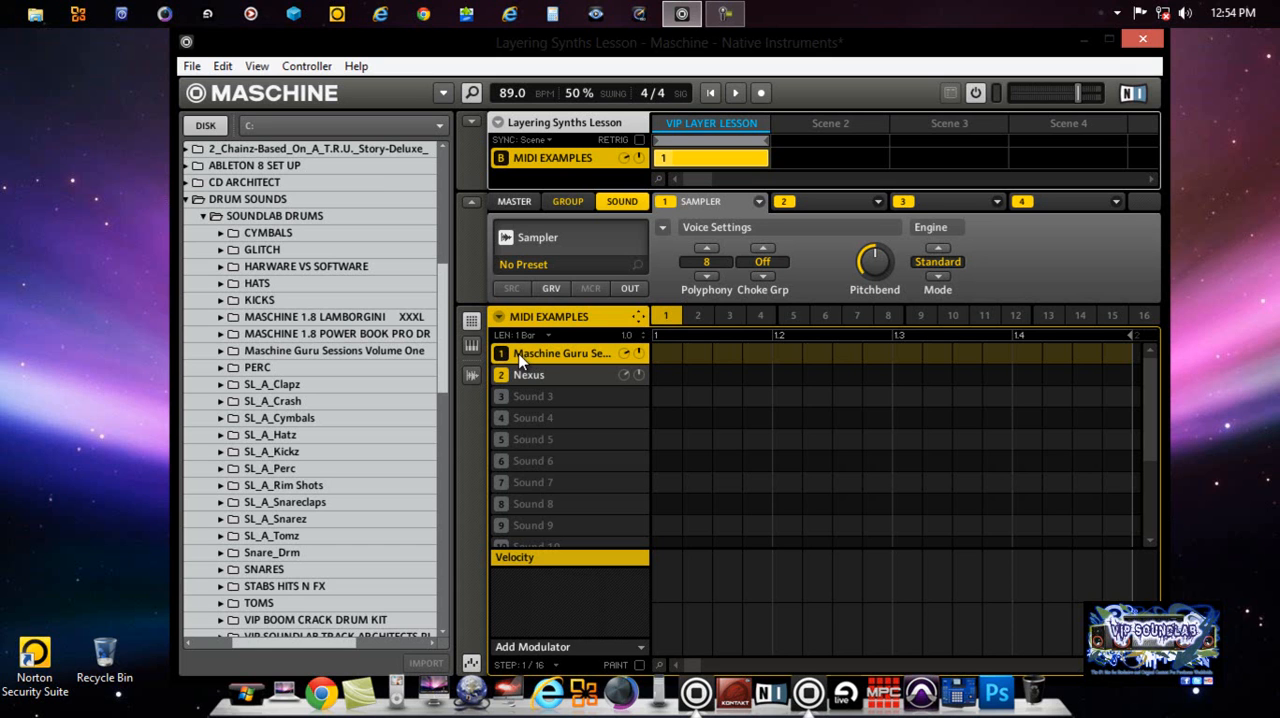
left_click(220, 351)
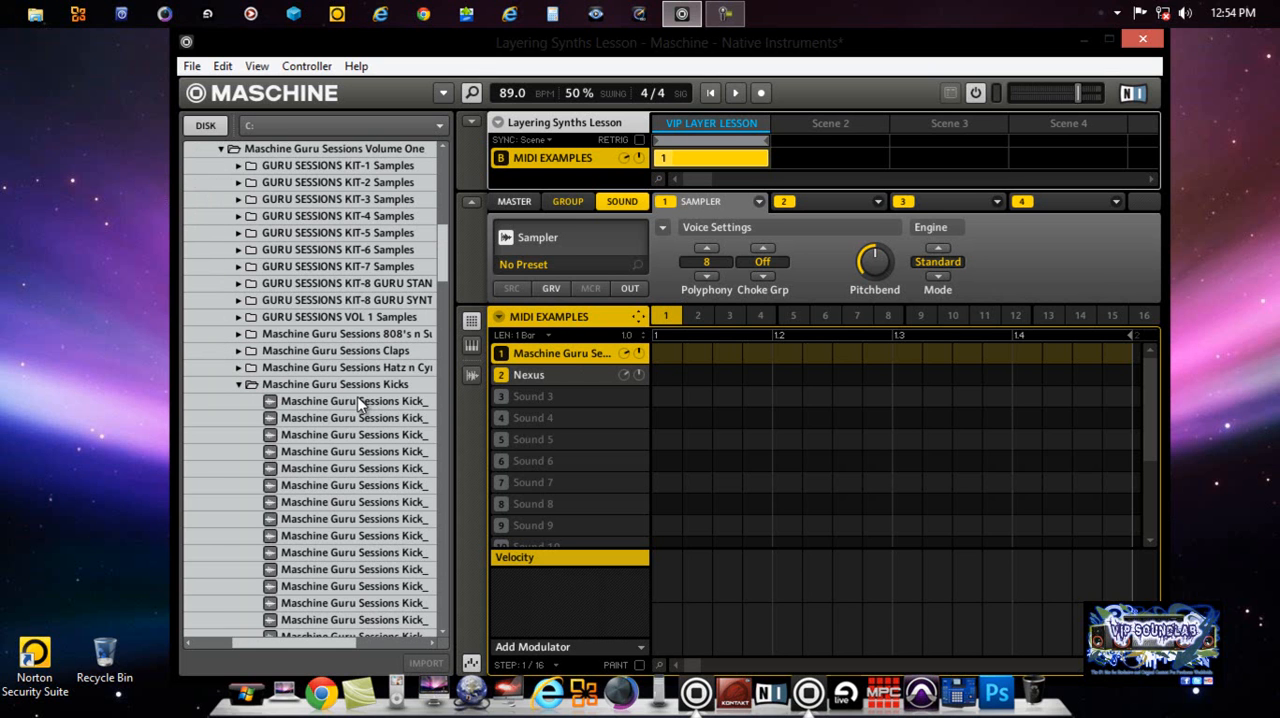
Step: Display the kick sample's waveform and enable MIDI input for its sound in the MIDI EXAMPLES group
left_click(241, 384)
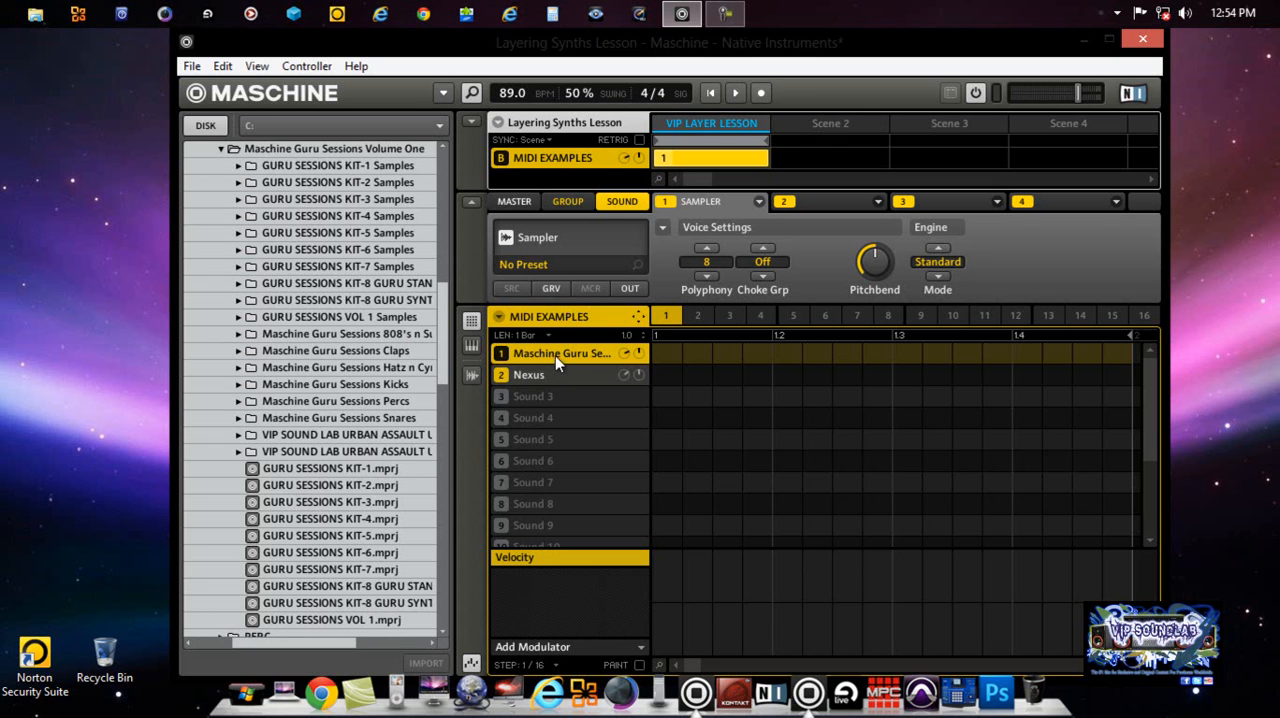
left_click(477, 372)
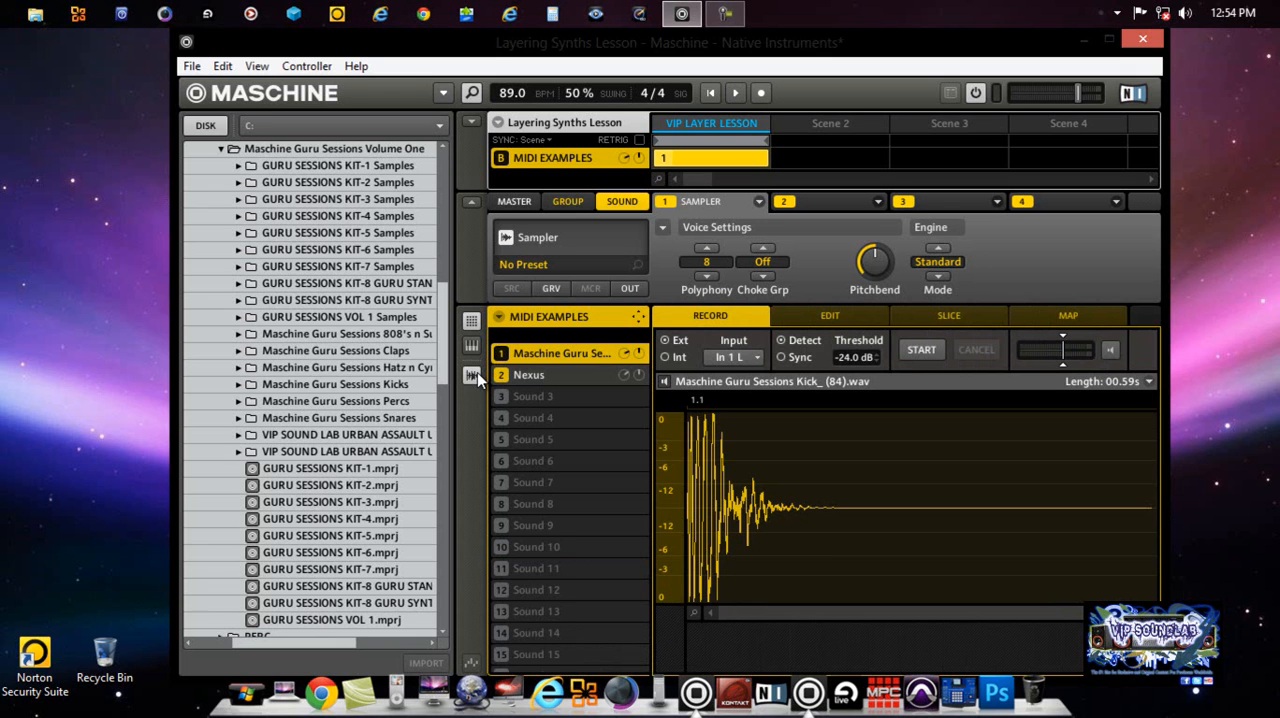
right_click(554, 352)
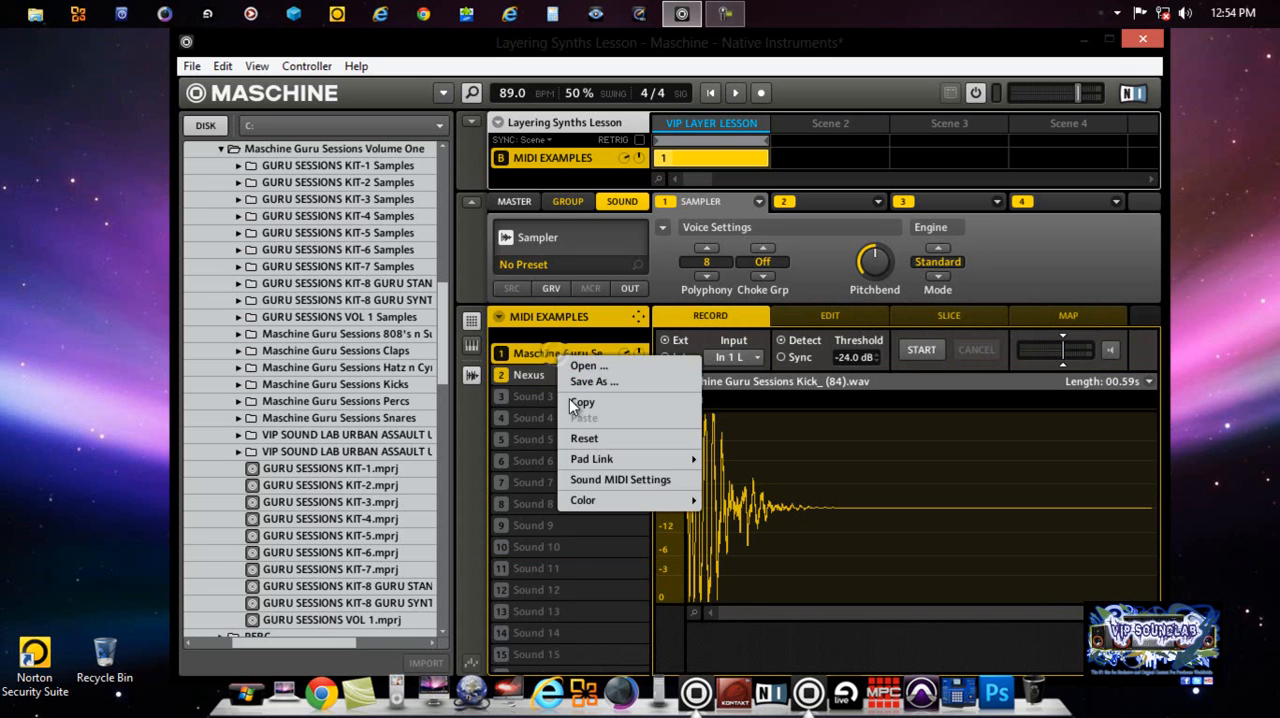
left_click(624, 479)
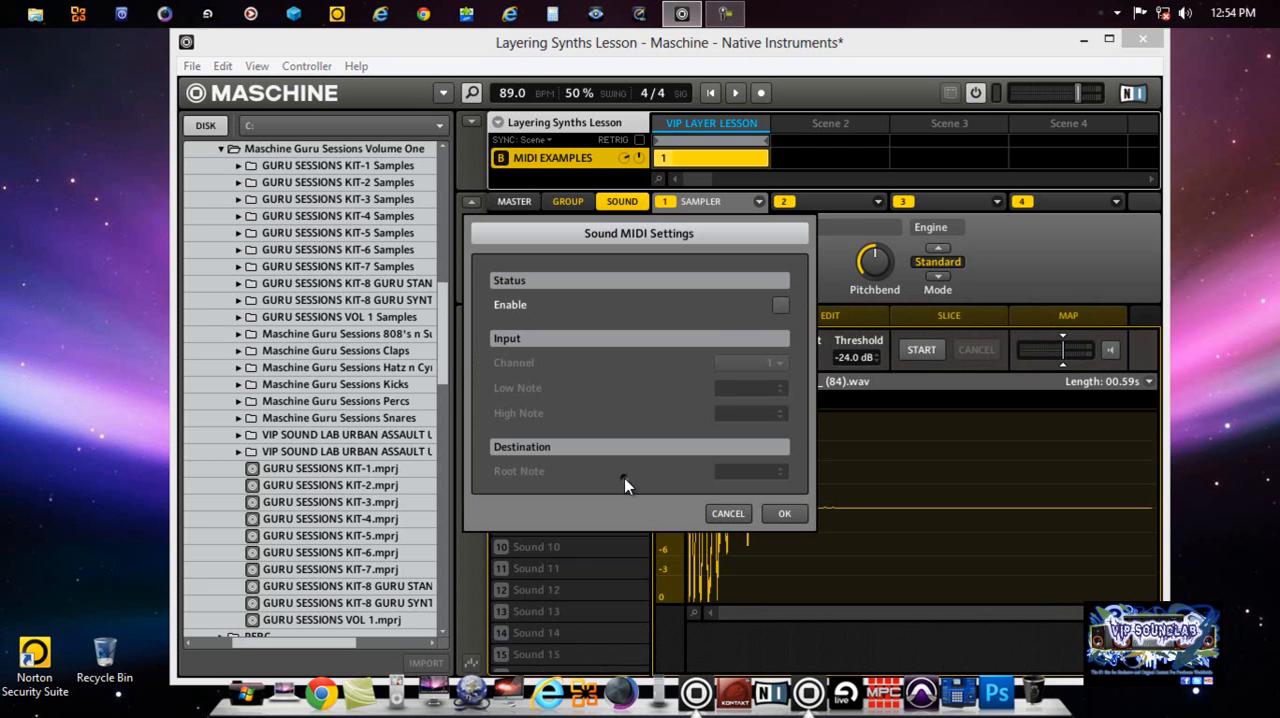
left_click(781, 305)
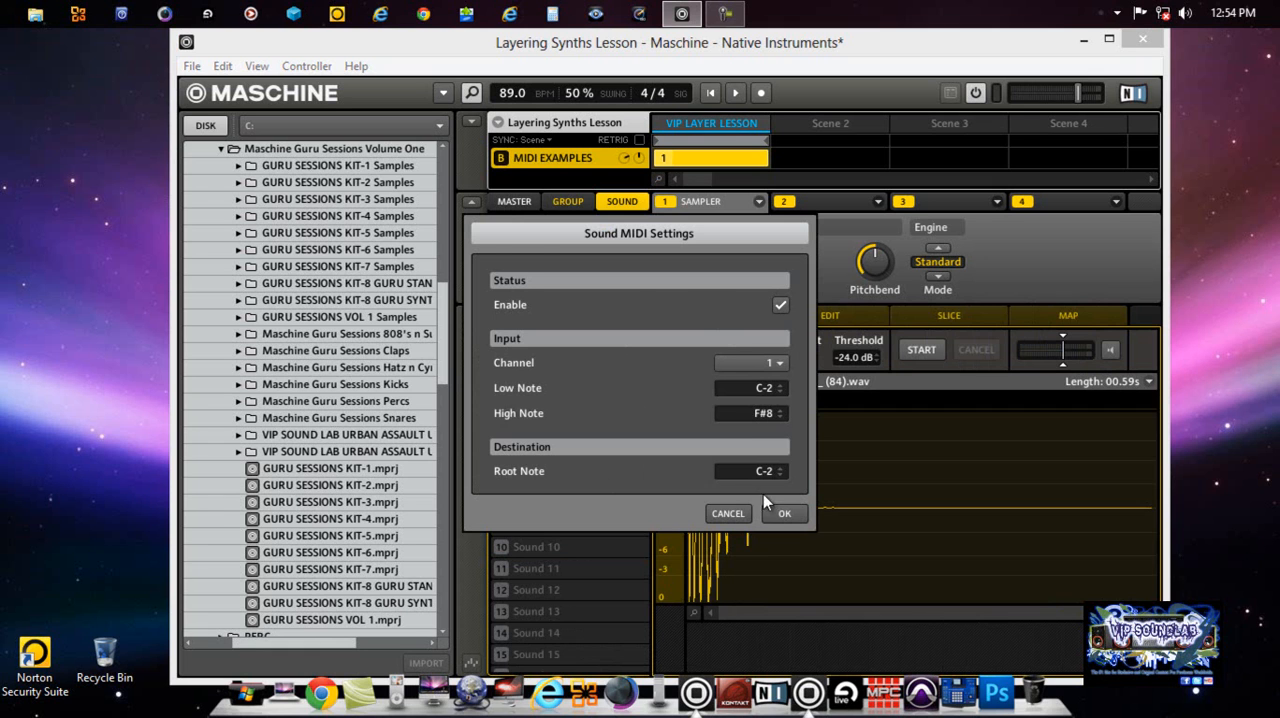
left_click(784, 514)
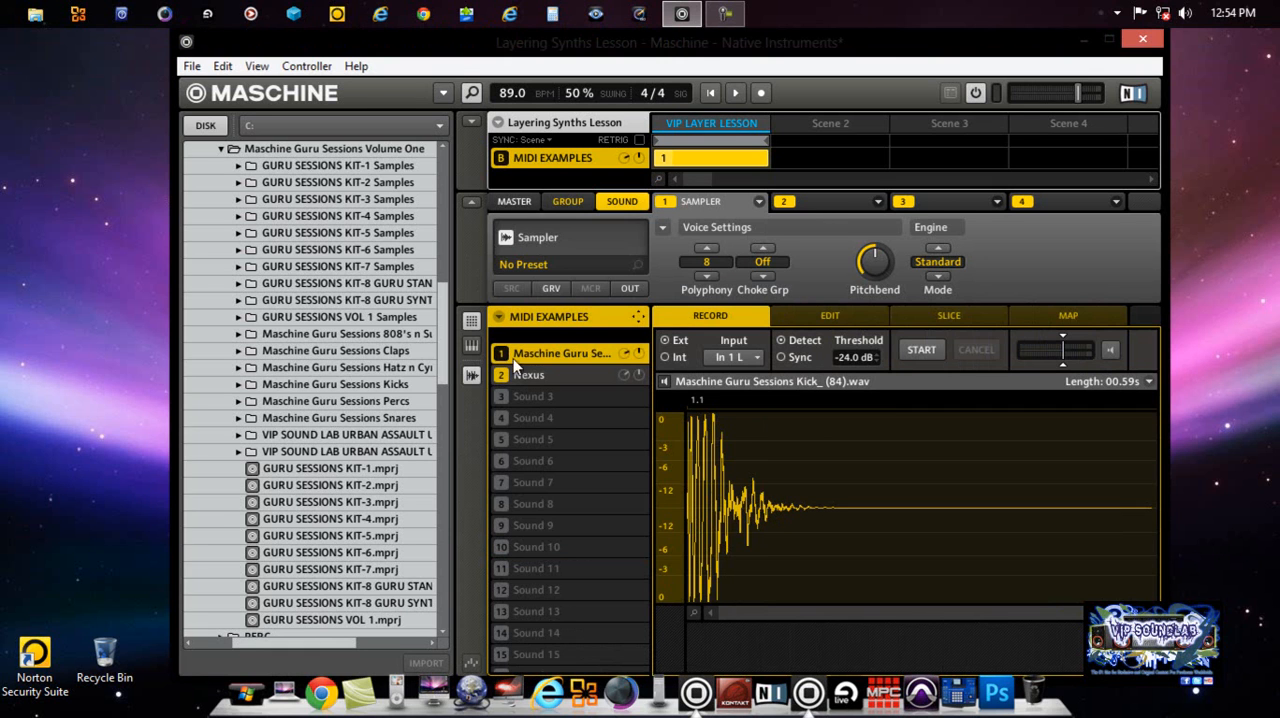
Step: Return to the pattern view and disable MIDI input for the kick sound in the MIDI EXAMPLES group
left_click(472, 321)
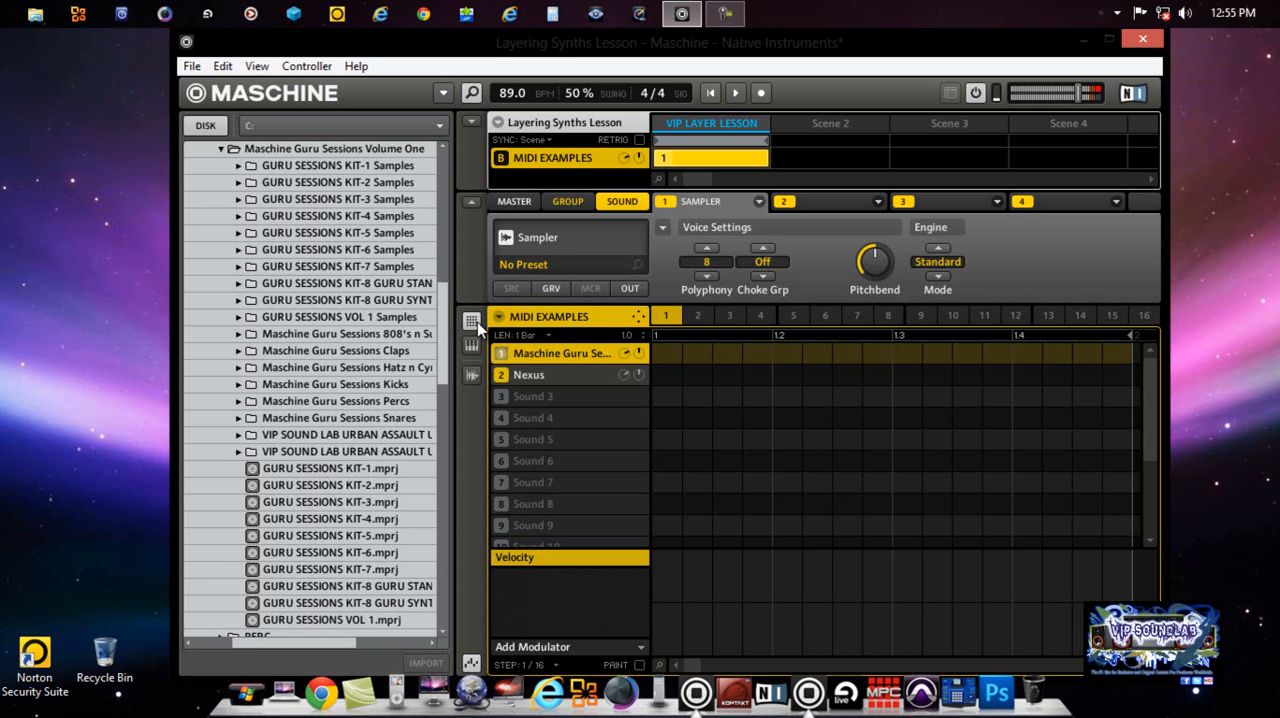
right_click(607, 349)
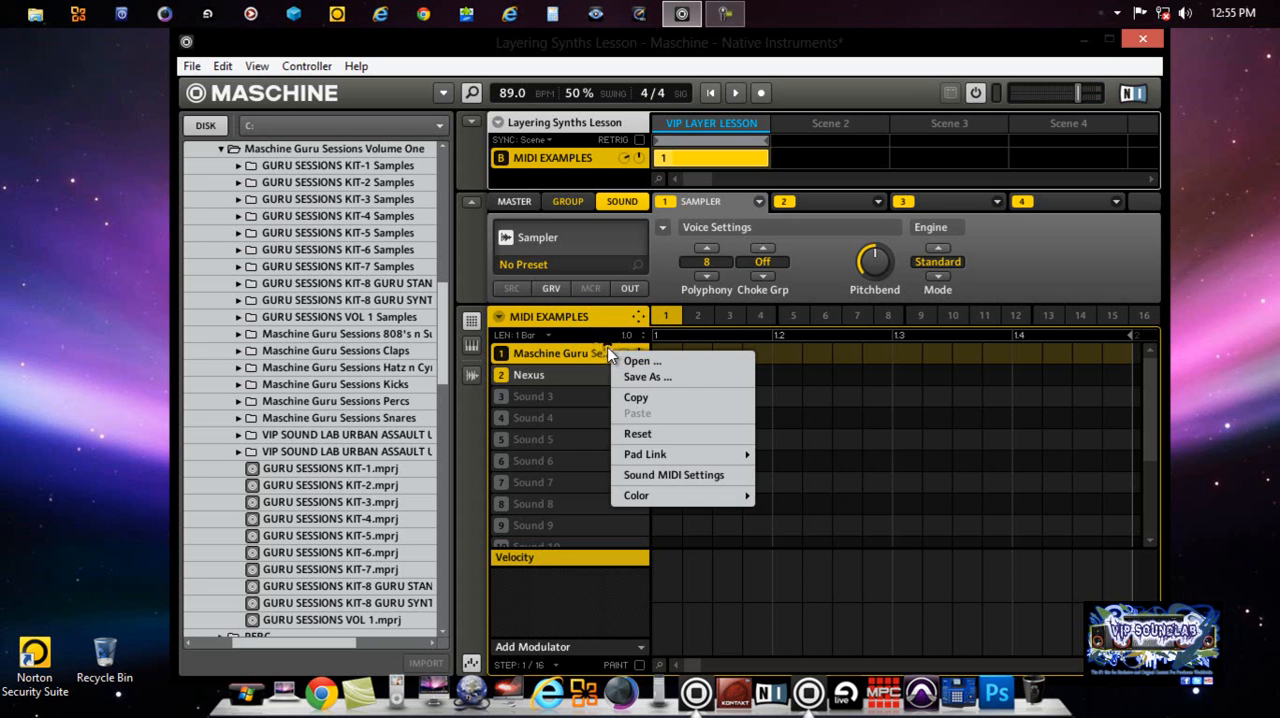
left_click(647, 473)
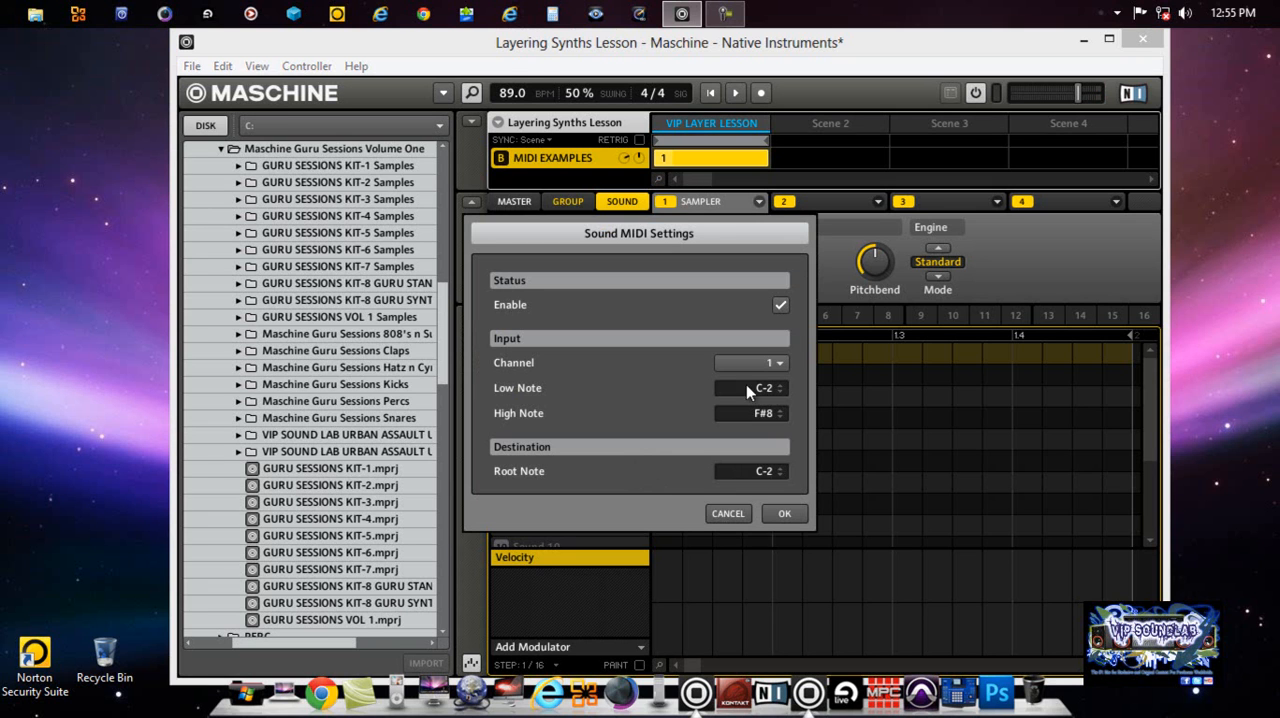
left_click(781, 305)
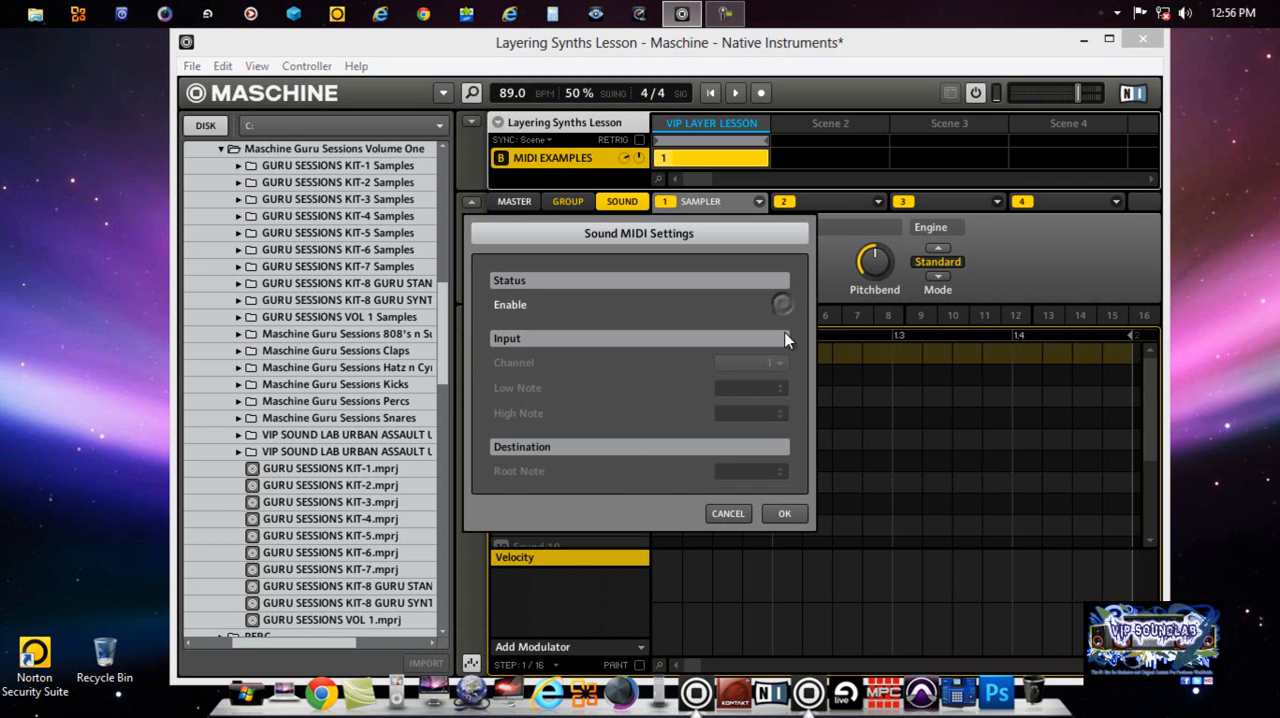
left_click(784, 514)
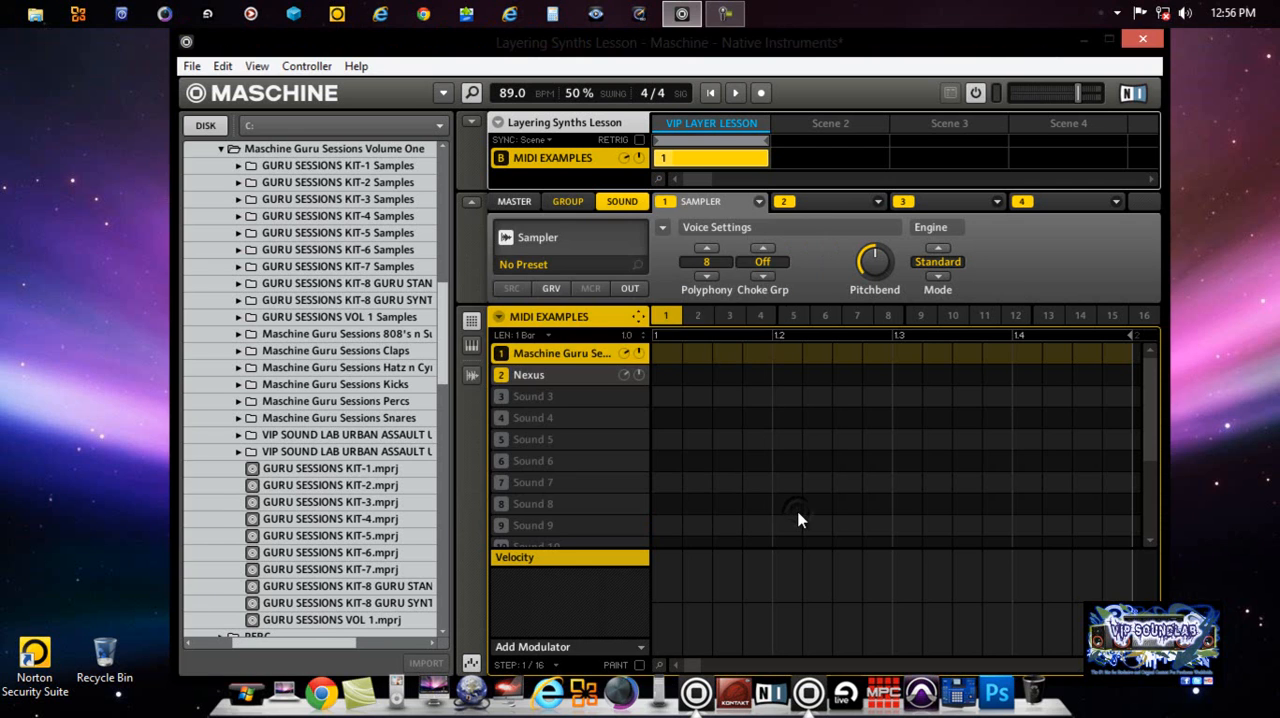
Step: Enable MIDI input for the Nexus sound in the MIDI EXAMPLES group through its Sound MIDI Settings
left_click(552, 374)
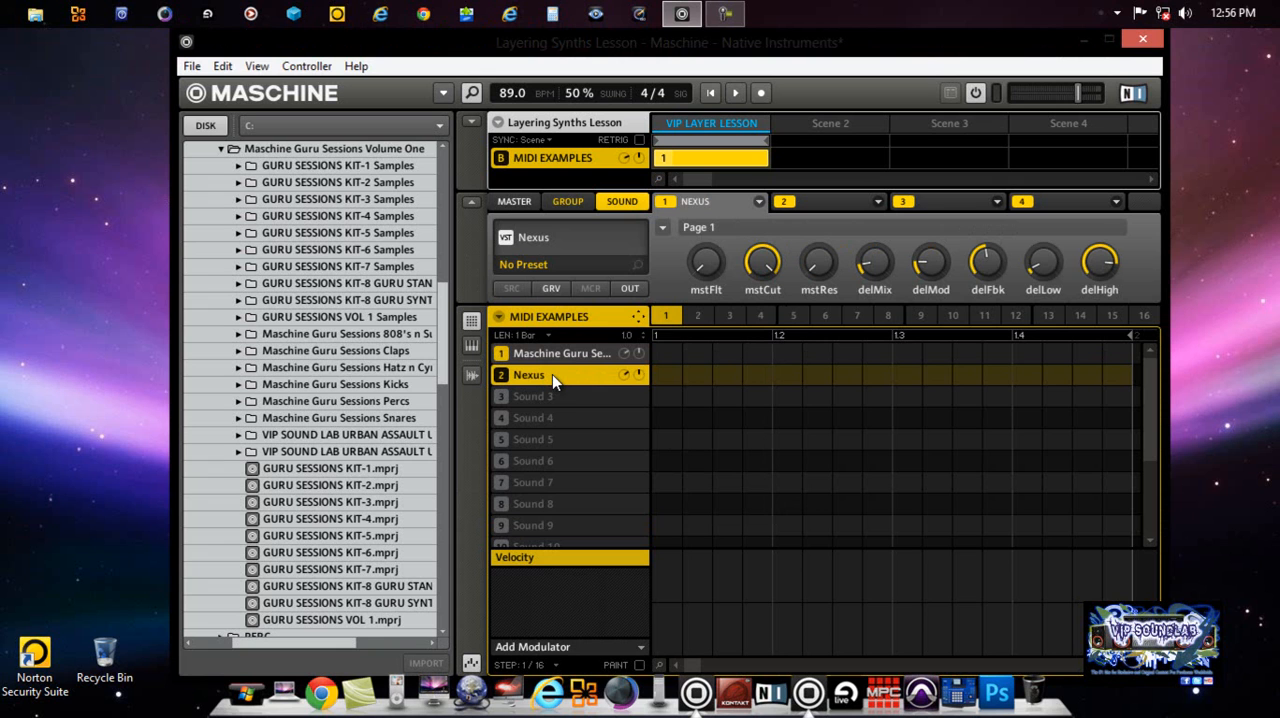
right_click(552, 374)
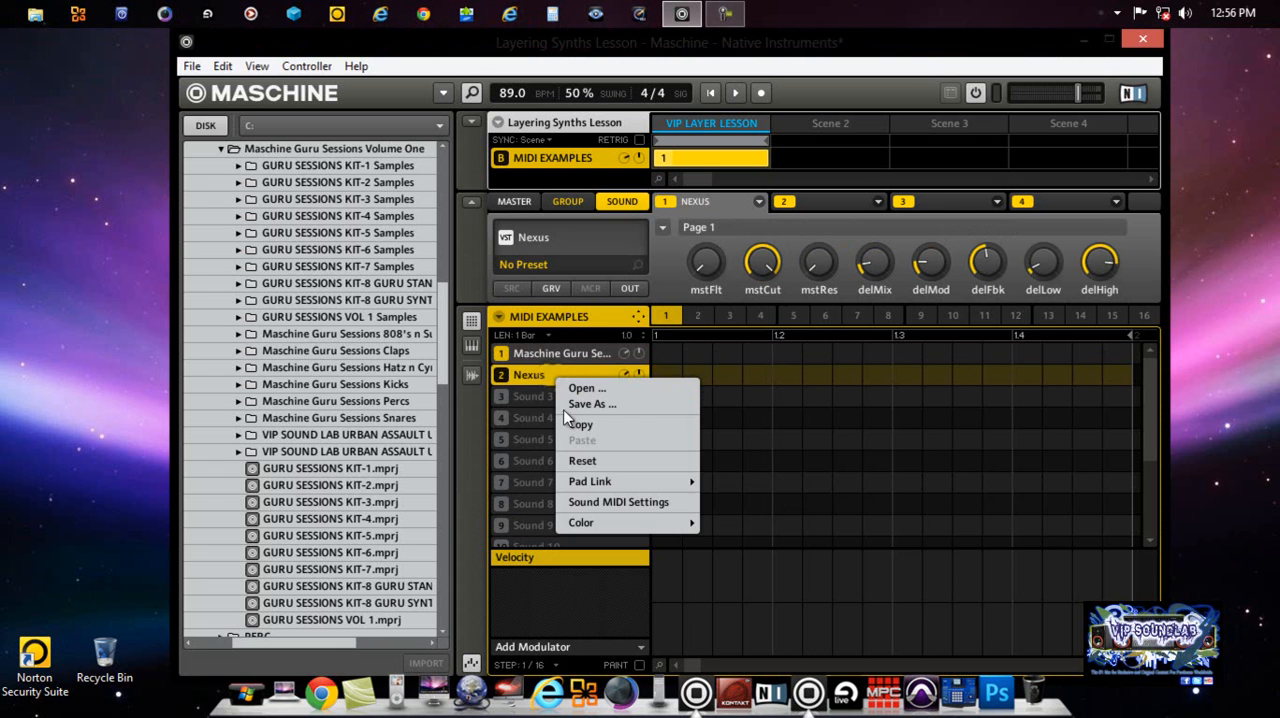
left_click(633, 502)
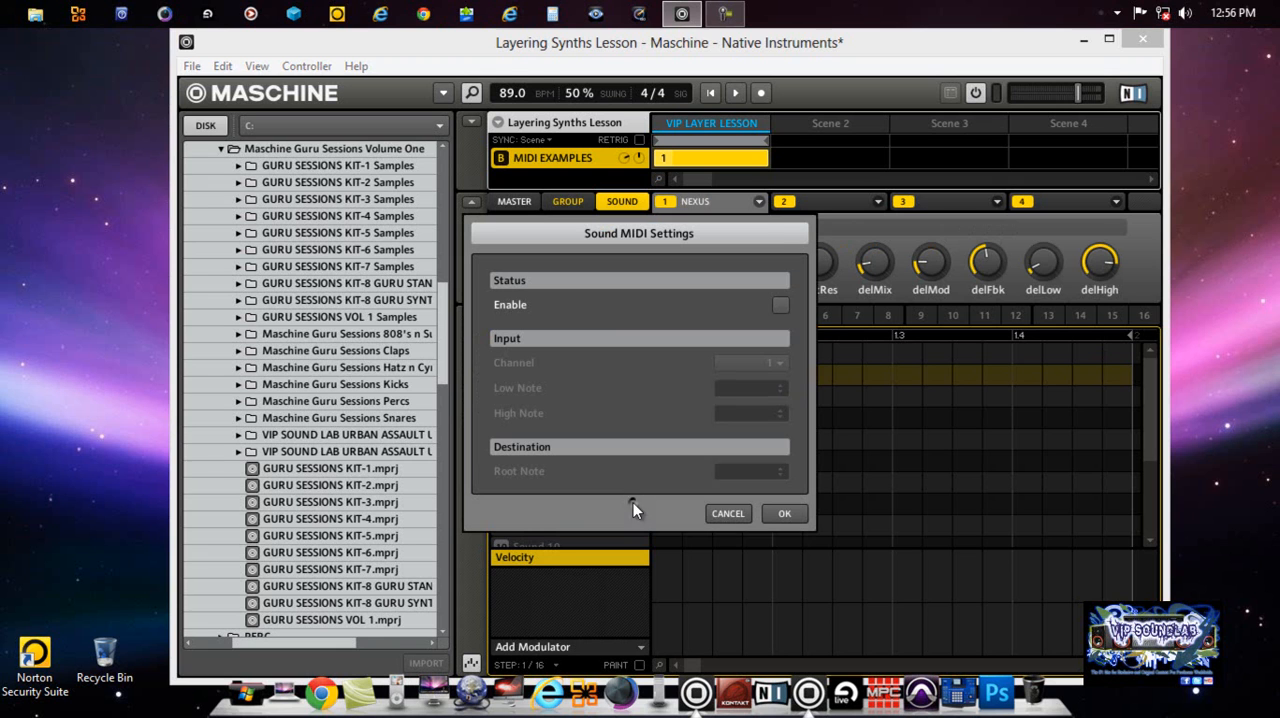
left_click(780, 305)
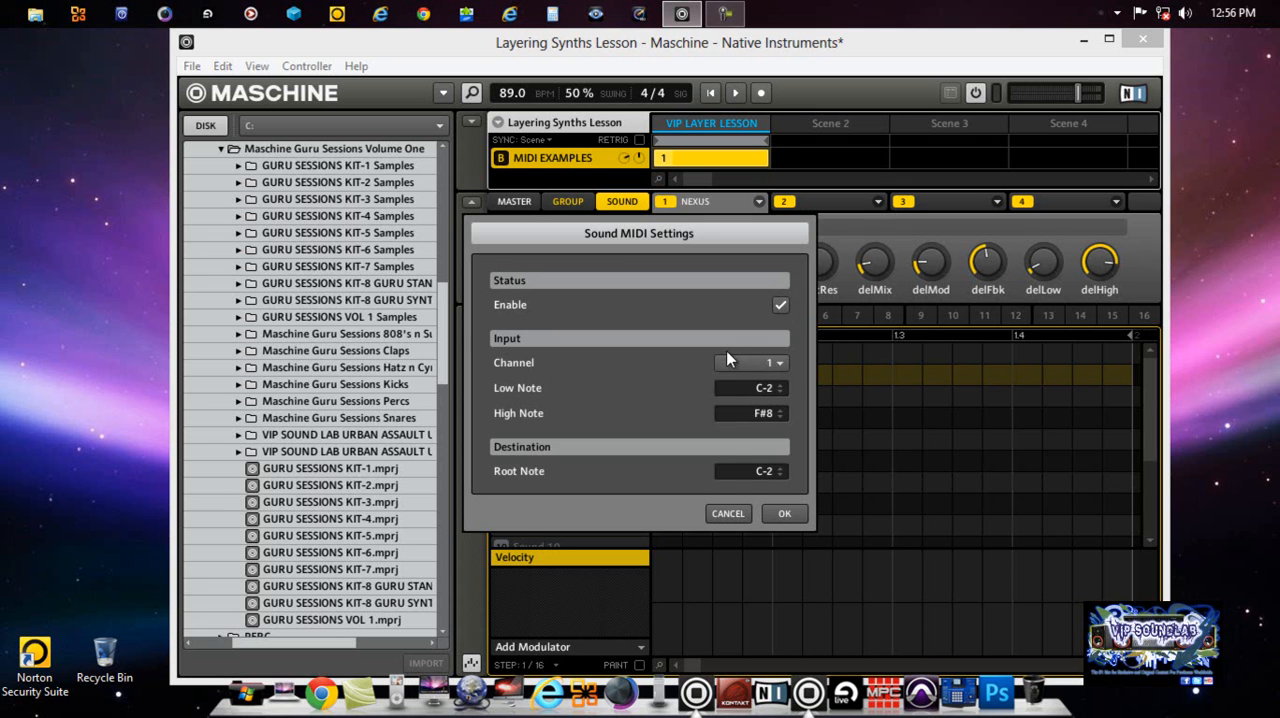
left_click(777, 513)
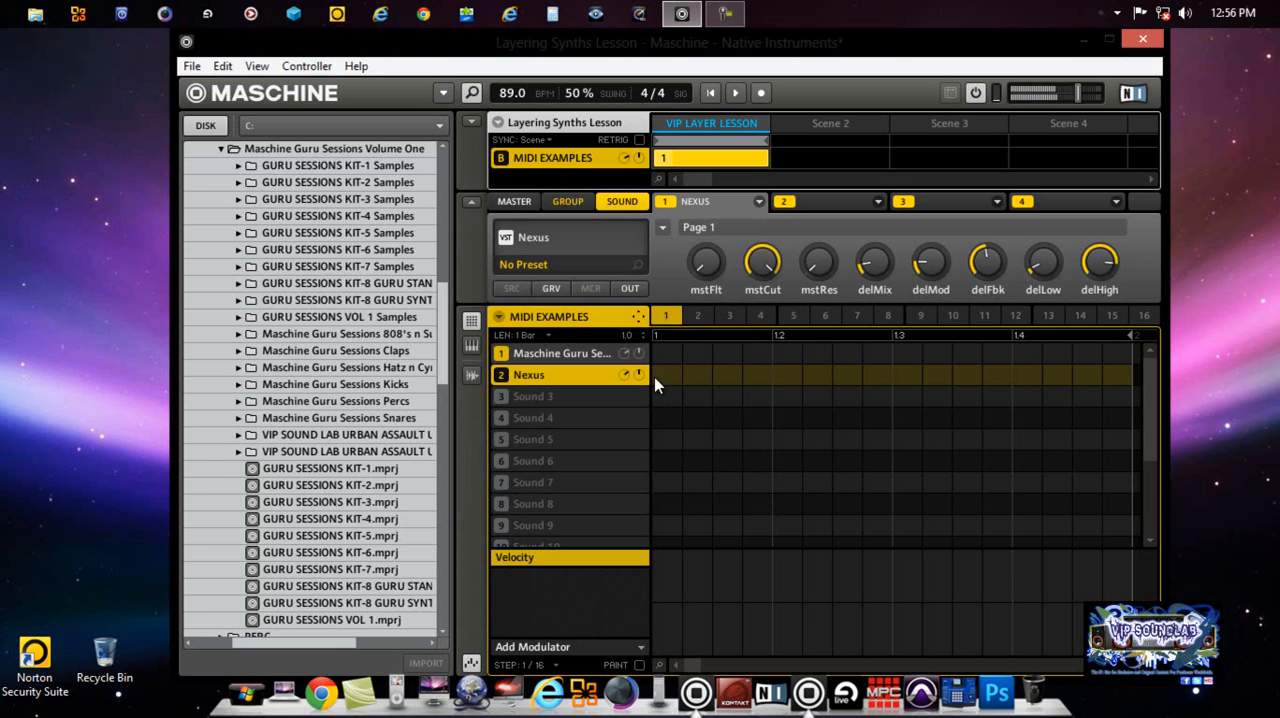
Step: Switch between the VIP LAYERS and MIDI EXAMPLES groups, finish on VIP LAYERS, and collapse the group overview
left_click(471, 123)
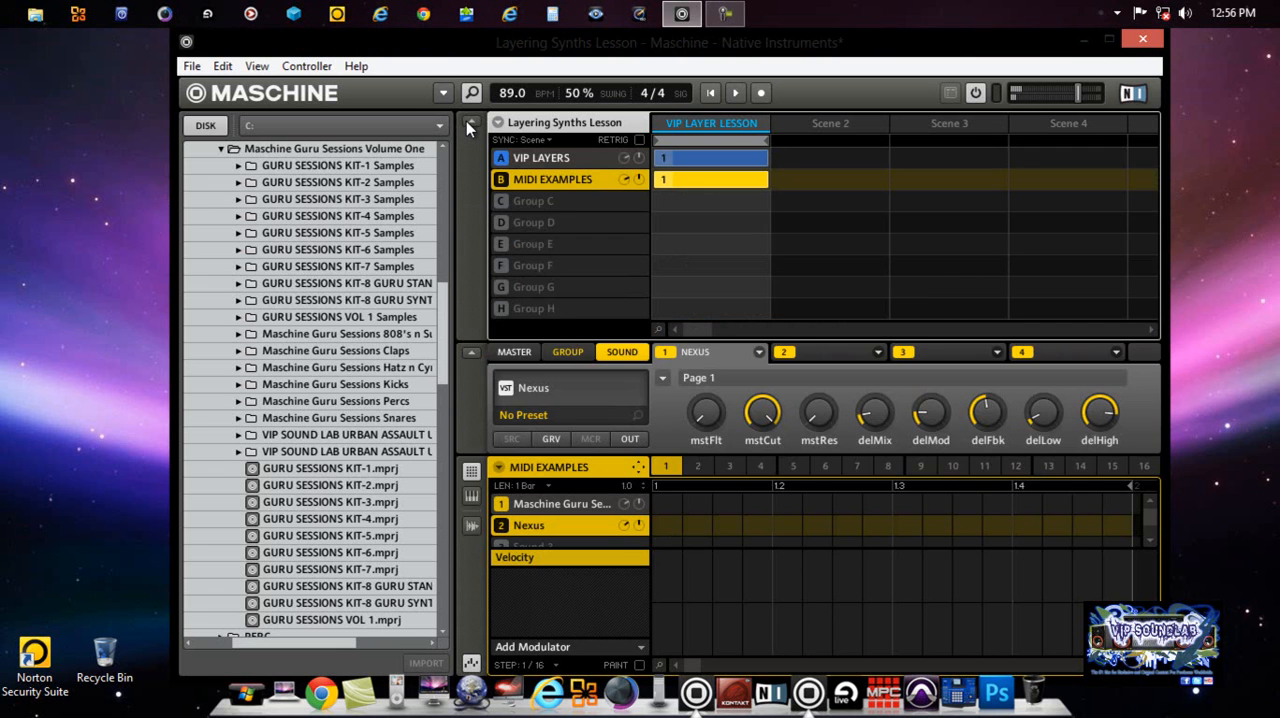
left_click(540, 160)
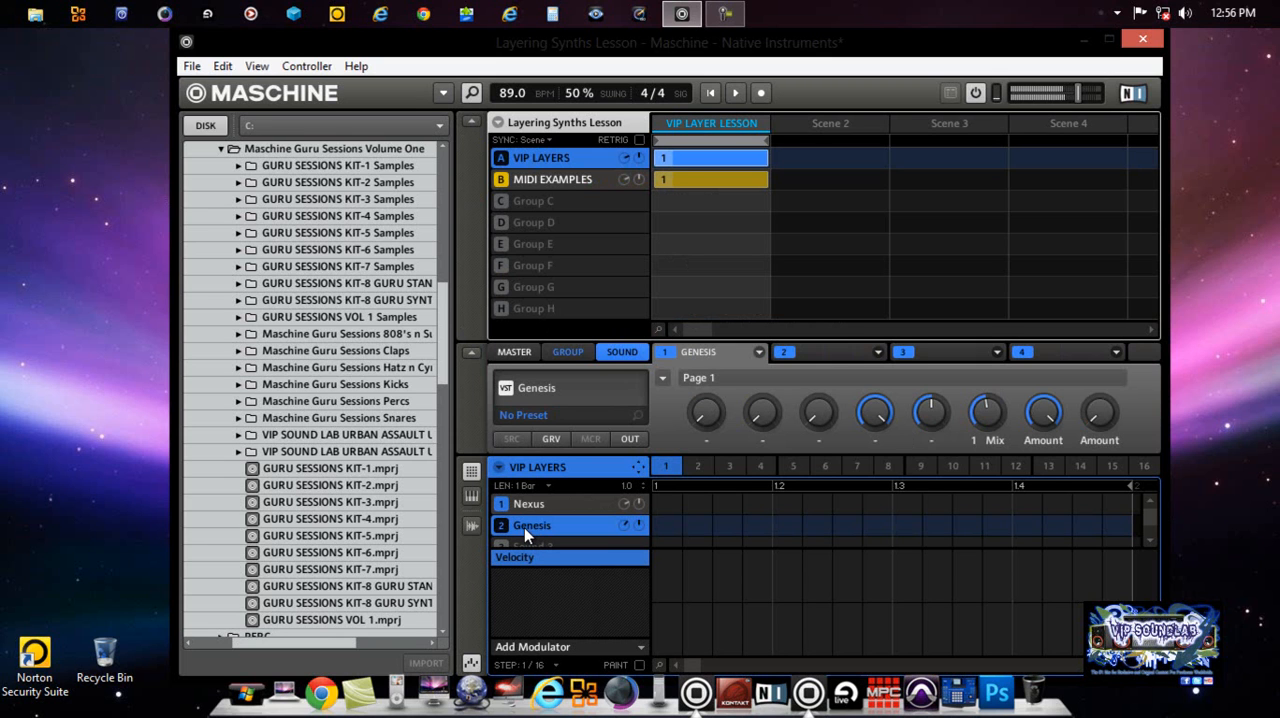
left_click(590, 190)
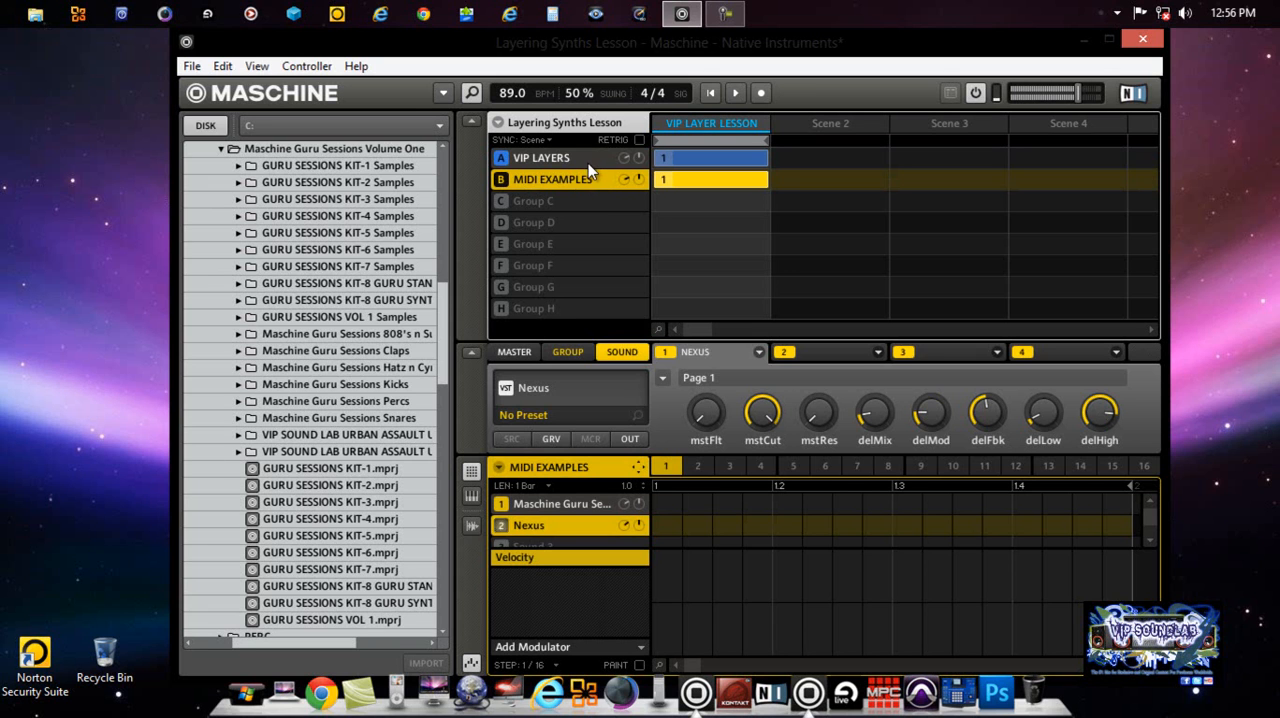
left_click(588, 163)
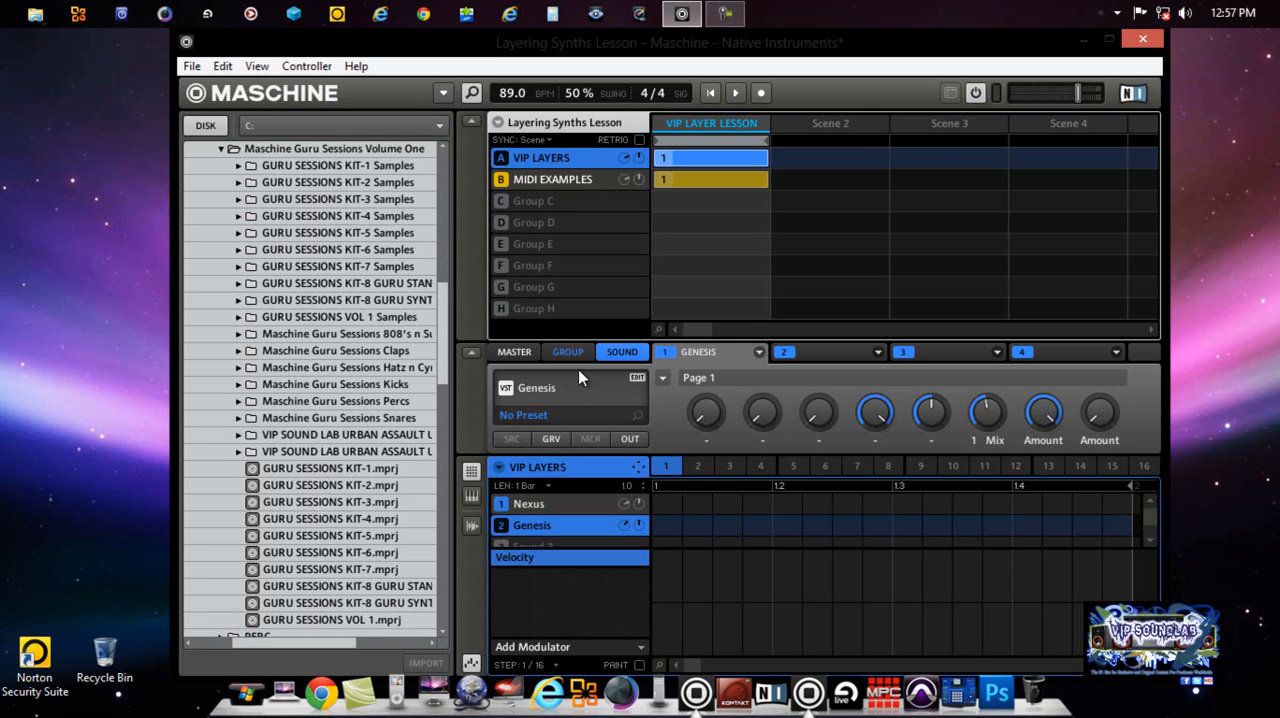
left_click(471, 123)
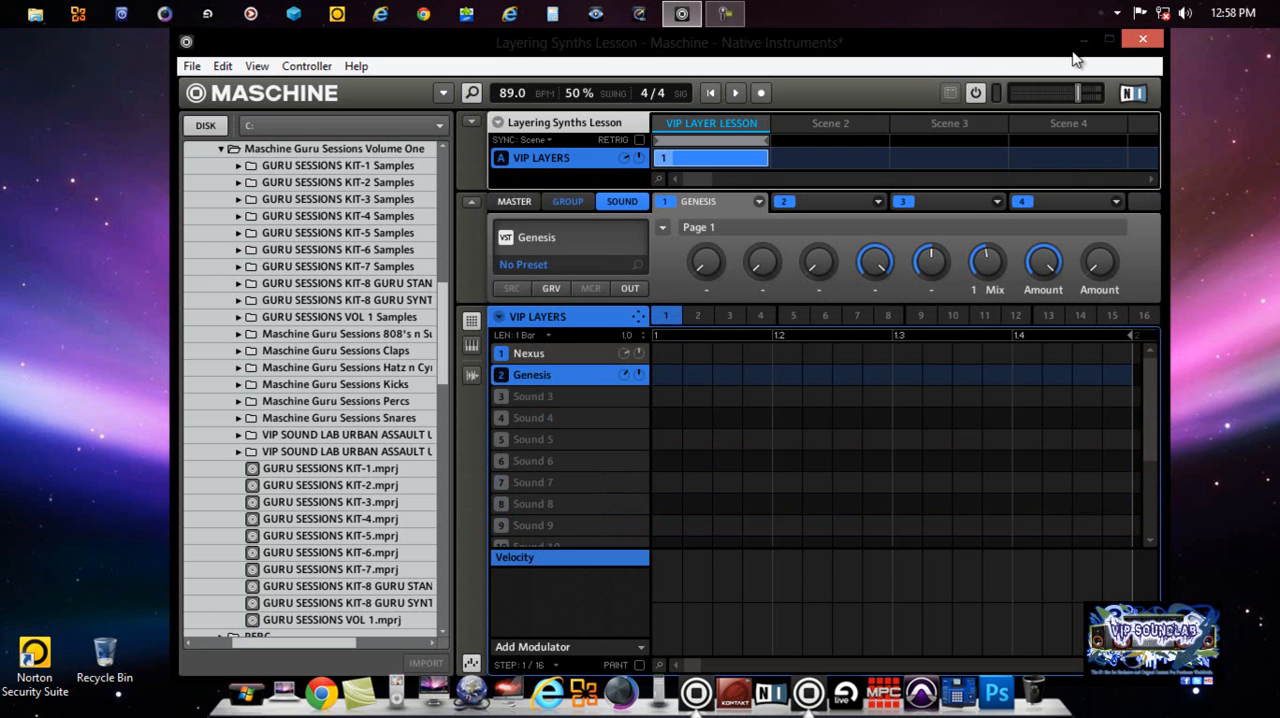
Step: Maximize the window and switch the VIP LAYERS group through pattern banks 2, 3 and 4
left_click(1107, 41)
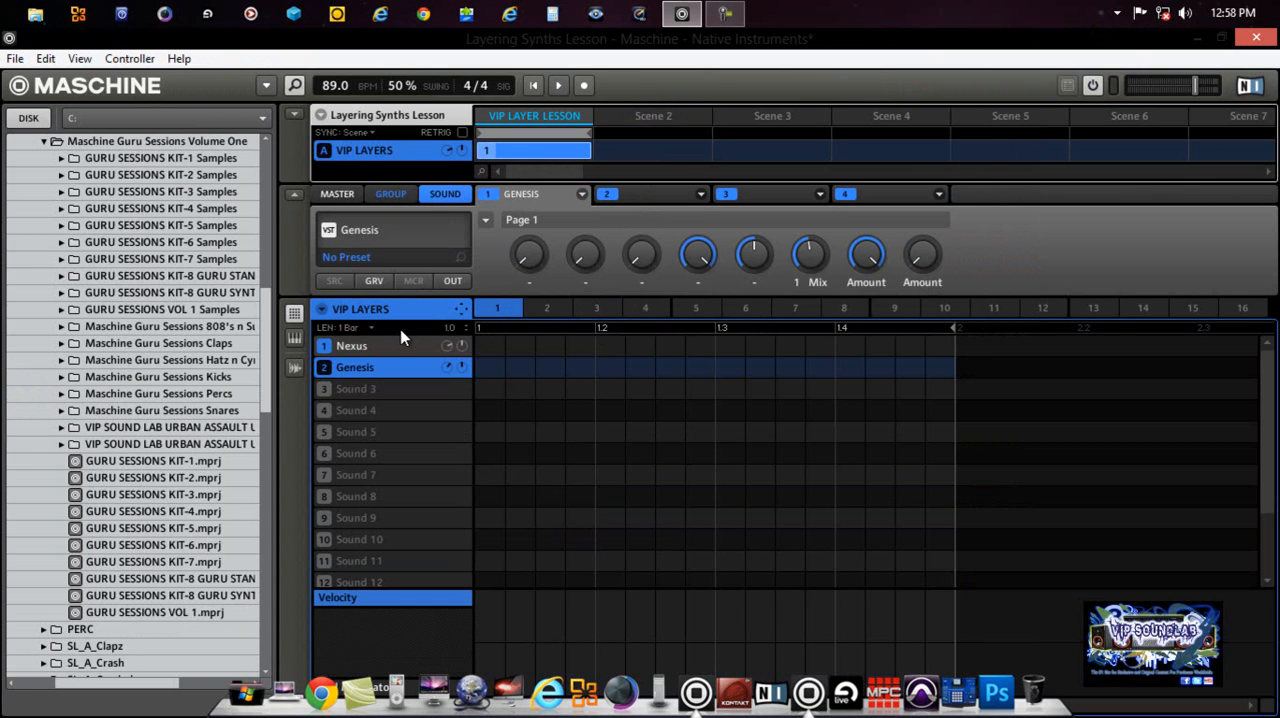
right_click(321, 312)
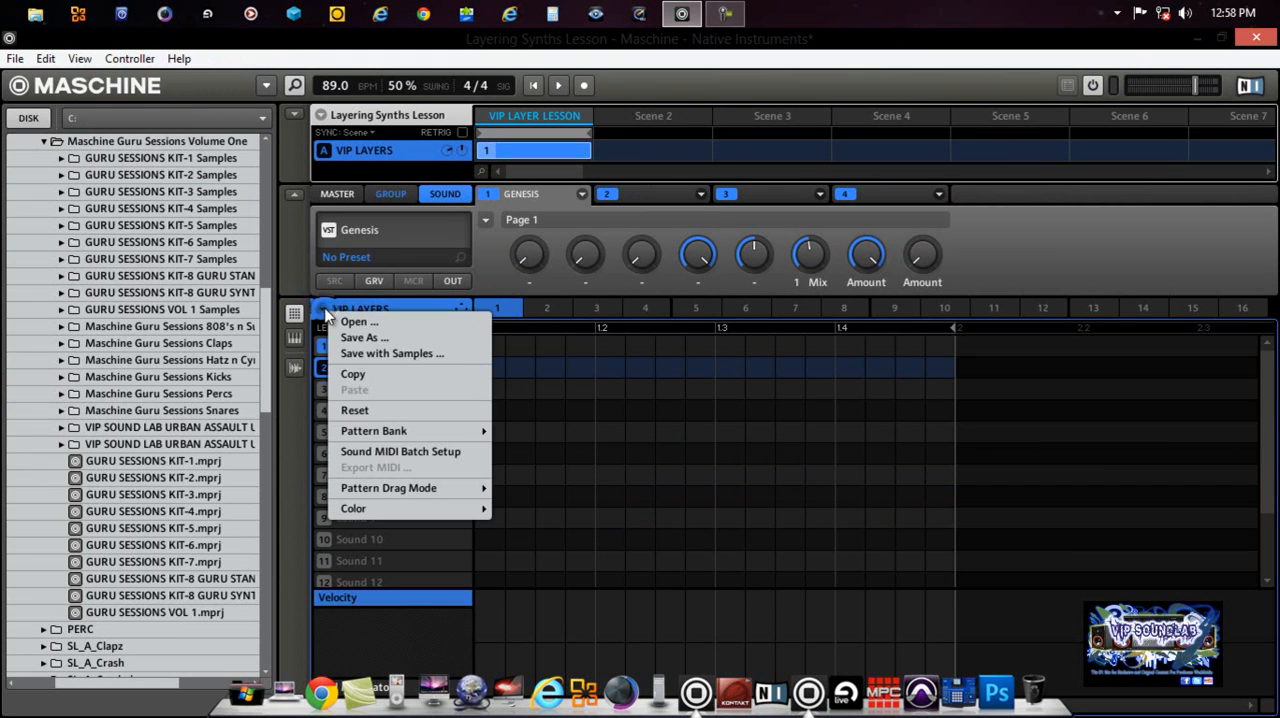
mouse_move(418, 440)
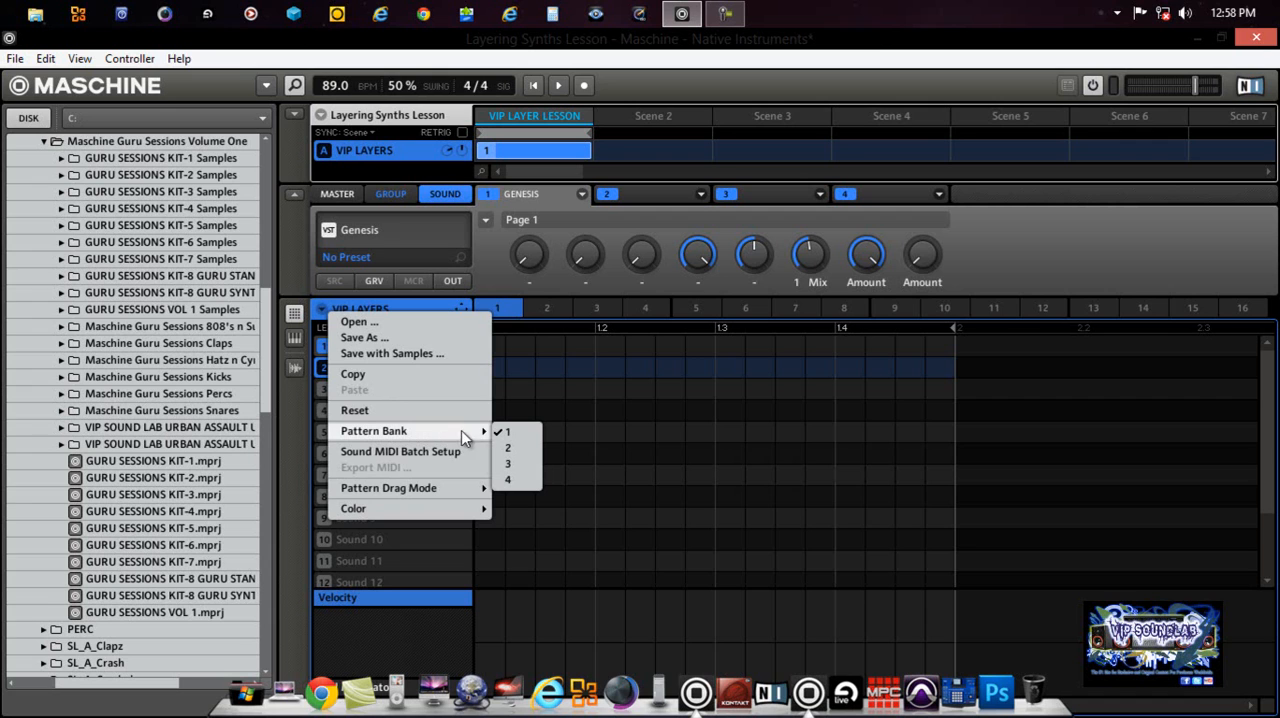
left_click(507, 452)
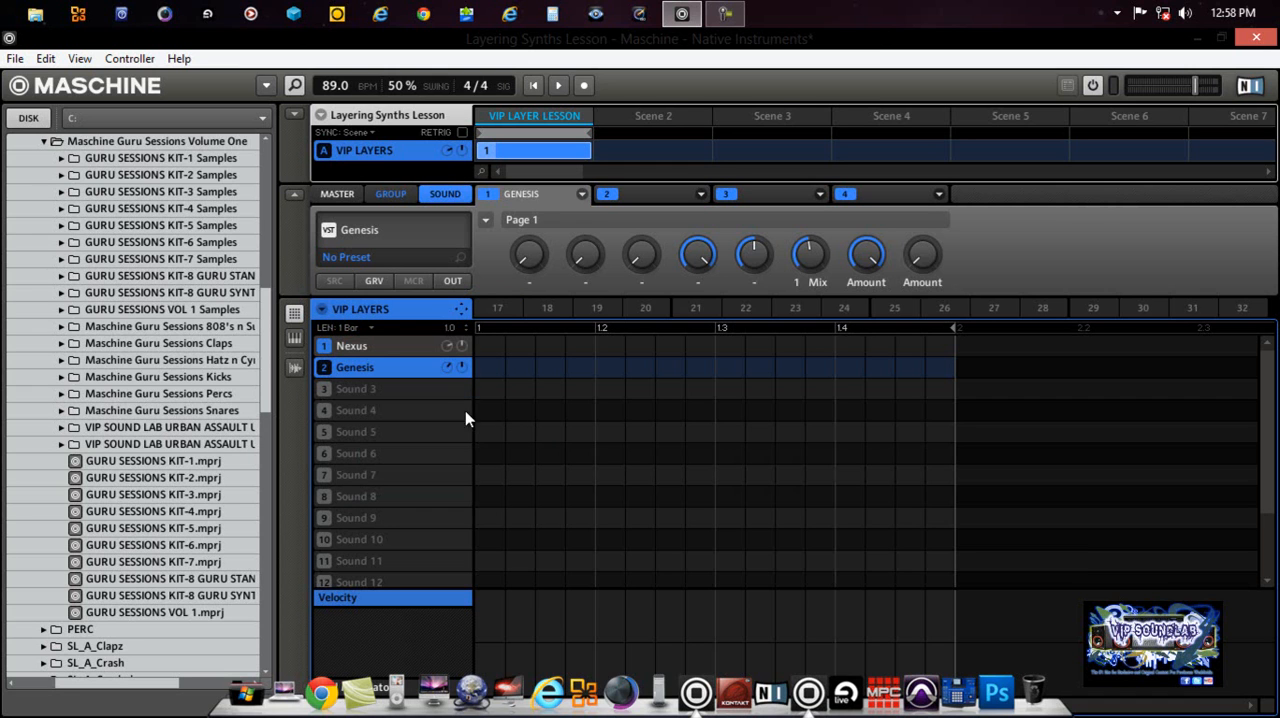
right_click(324, 312)
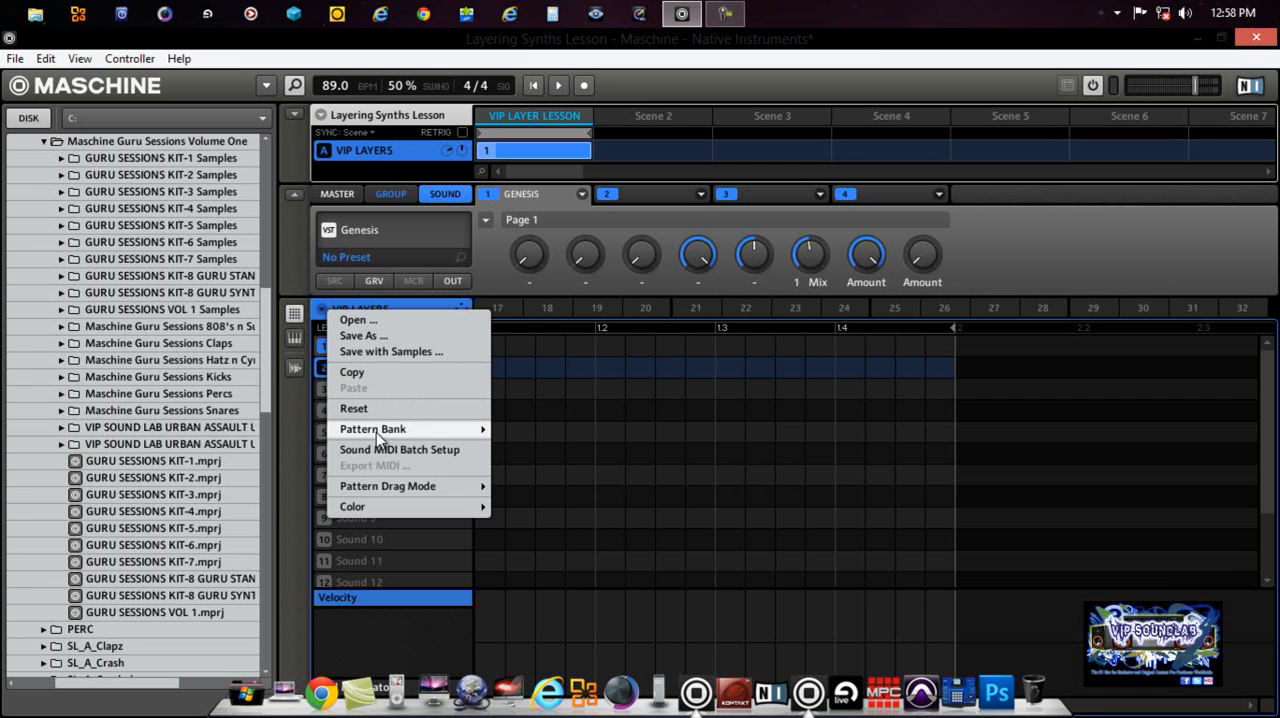
mouse_move(465, 432)
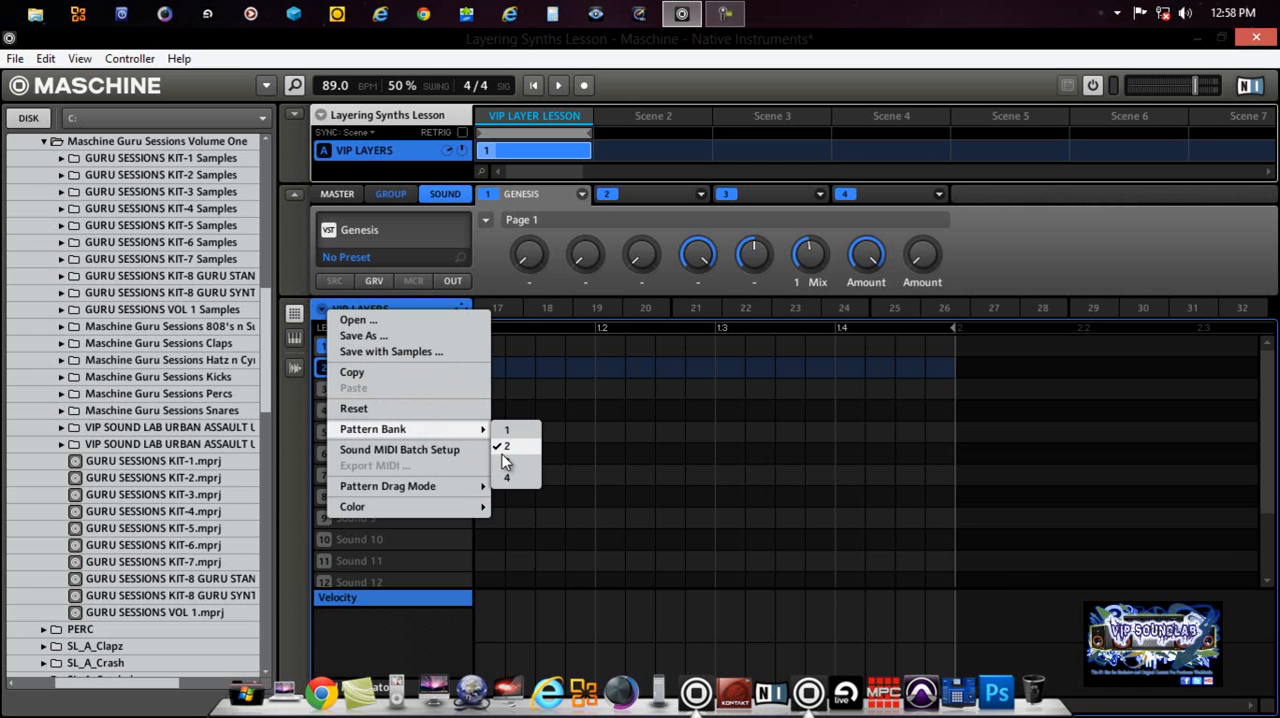
left_click(504, 460)
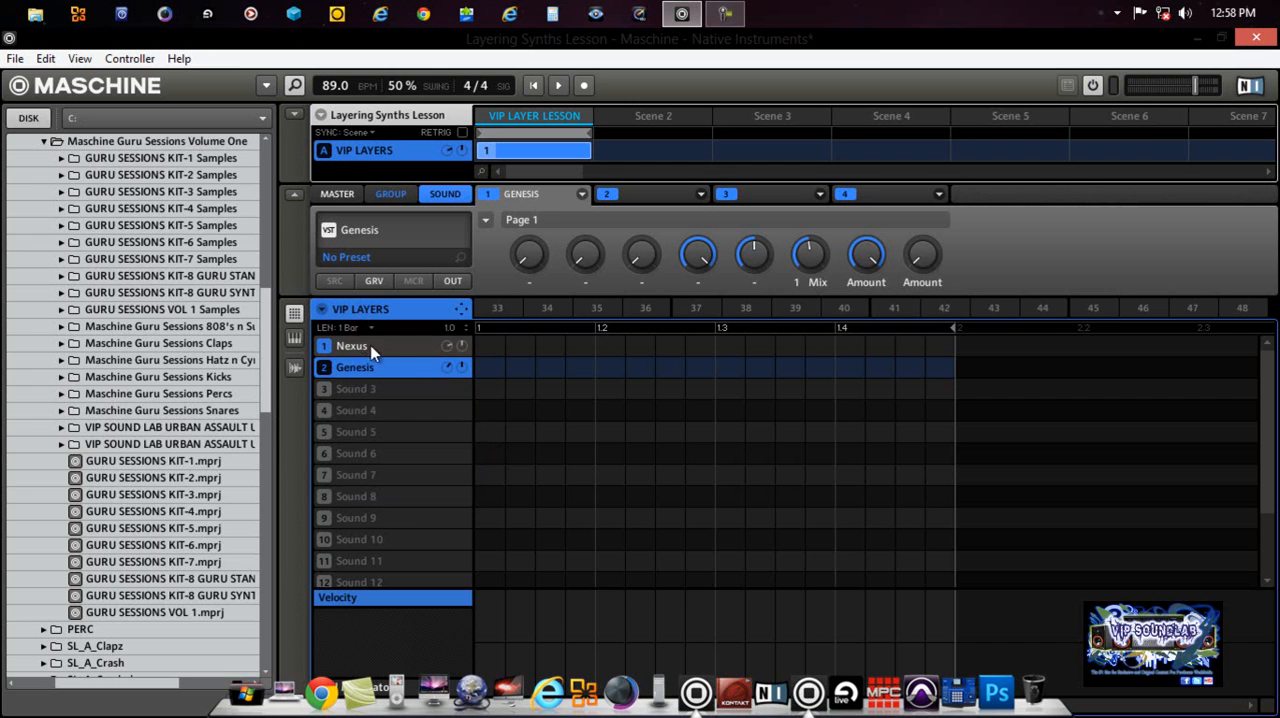
right_click(317, 315)
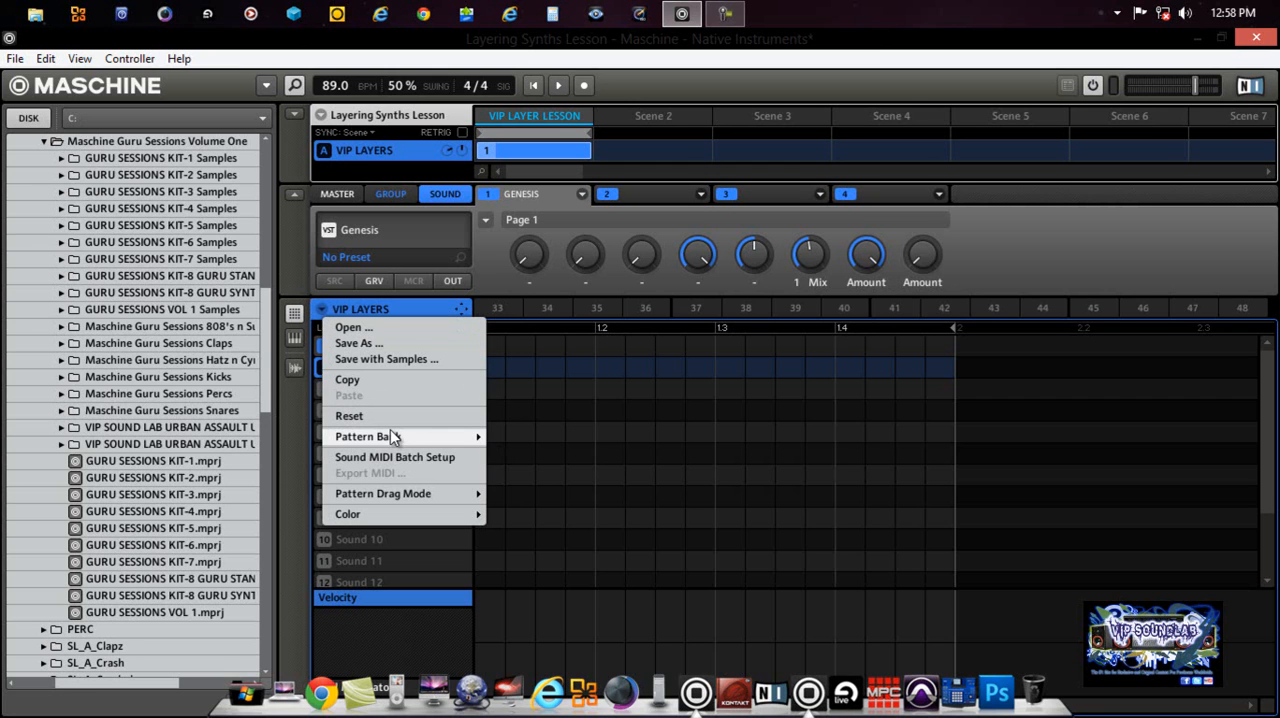
mouse_move(440, 437)
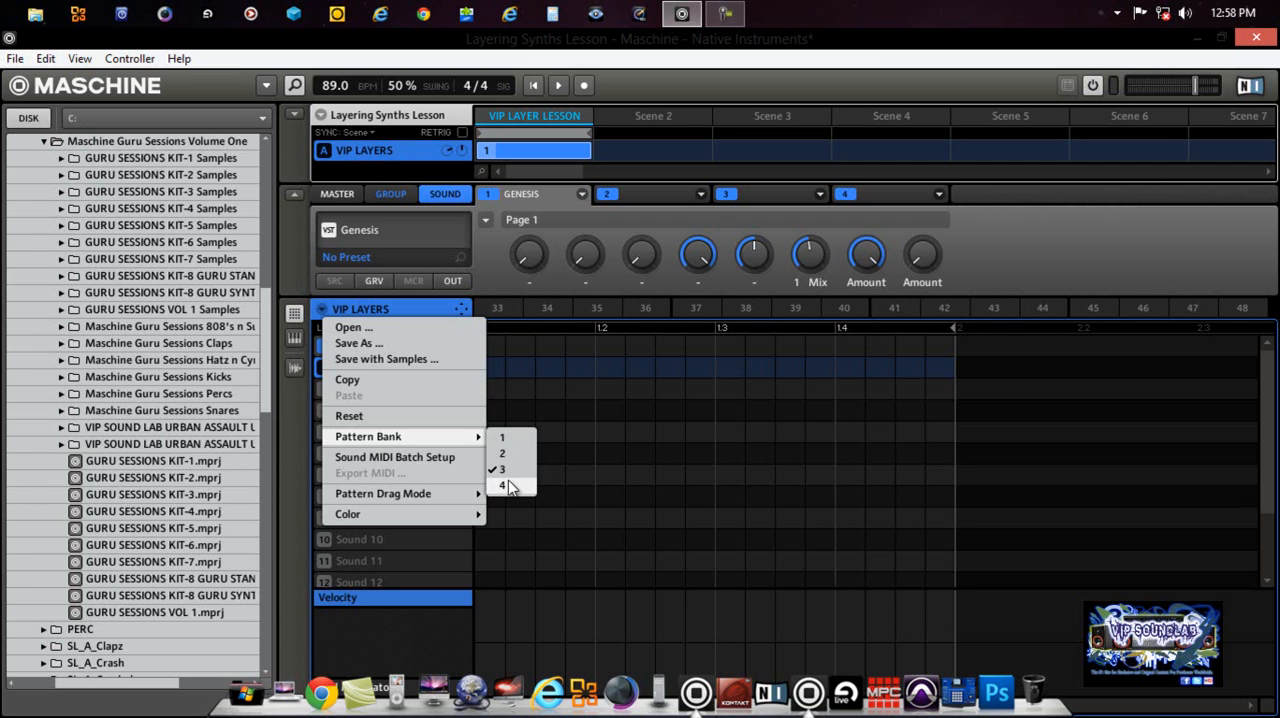
left_click(508, 486)
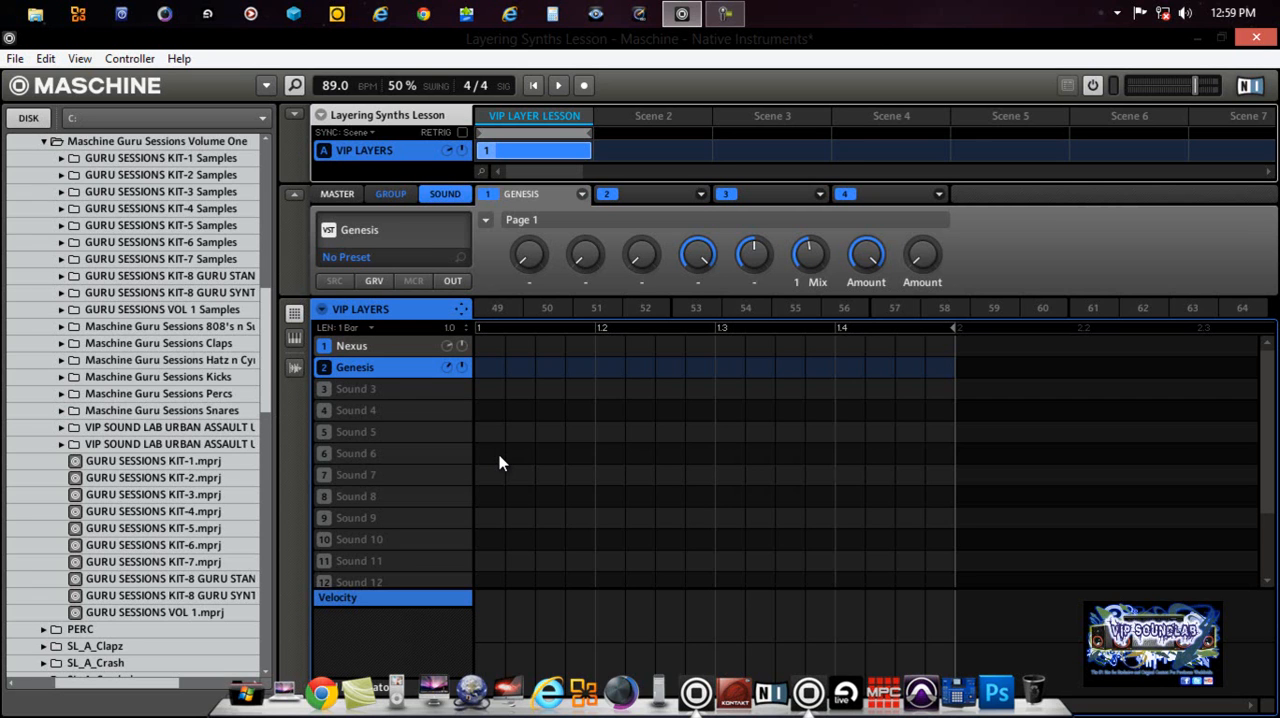
Step: Expand the group overview and examine the Pad Link options of the Nexus sound in the VIP LAYERS group
left_click(293, 115)
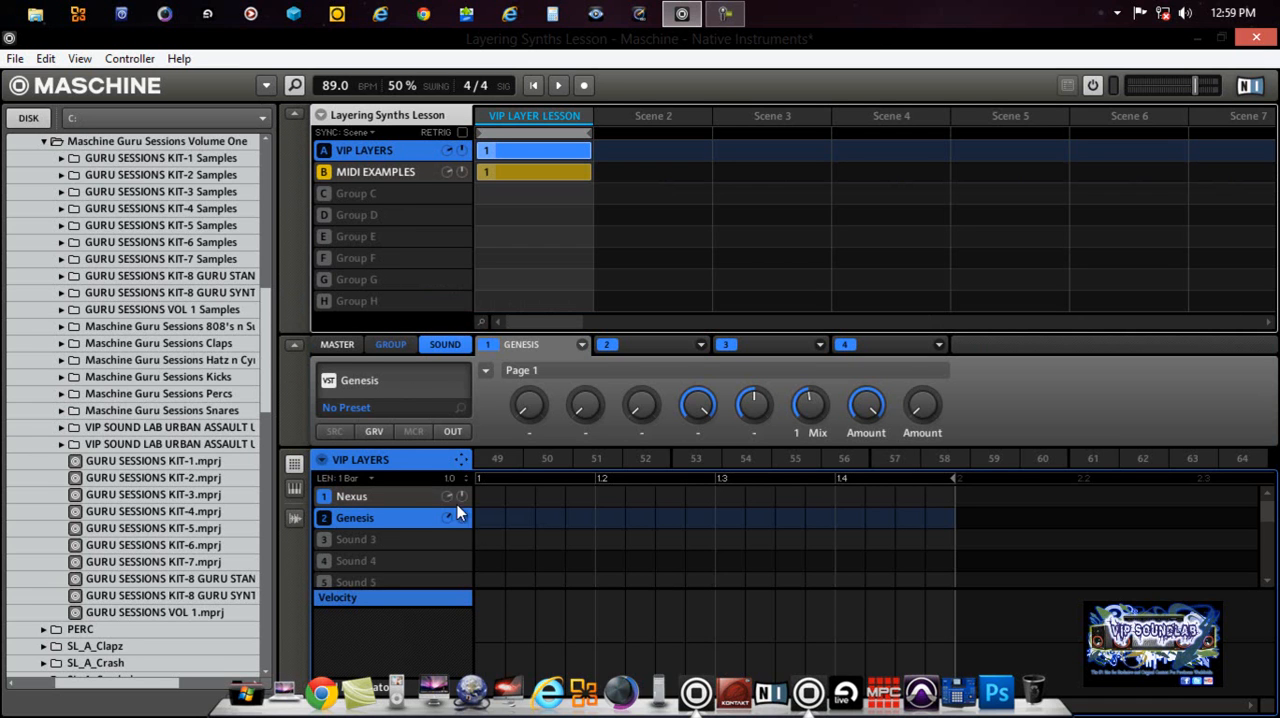
left_click(416, 499)
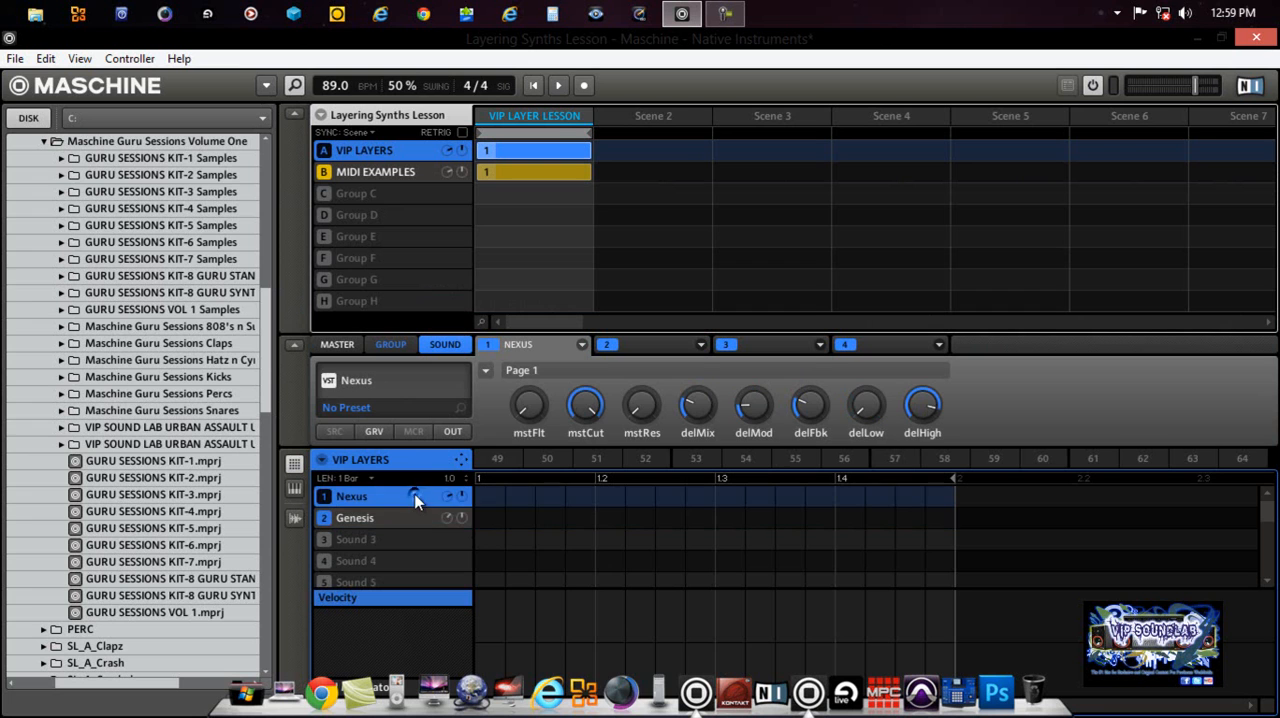
right_click(416, 499)
mouse_move(556, 606)
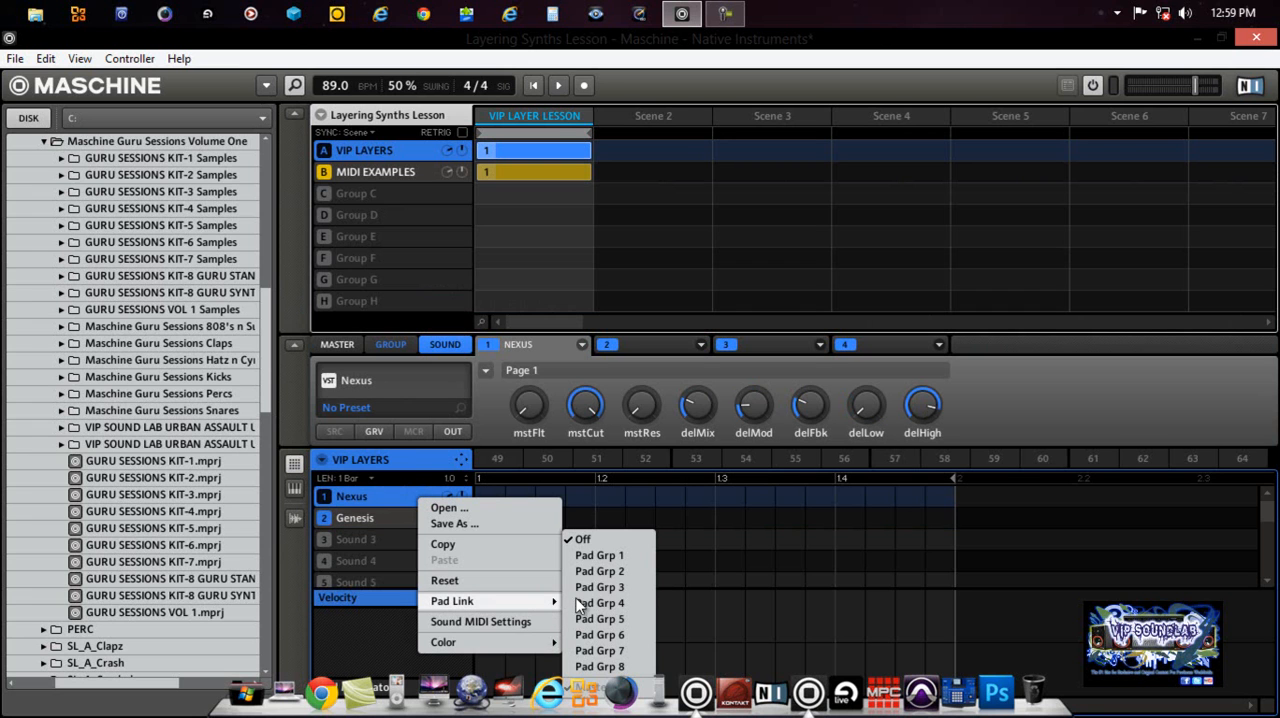
left_click(648, 45)
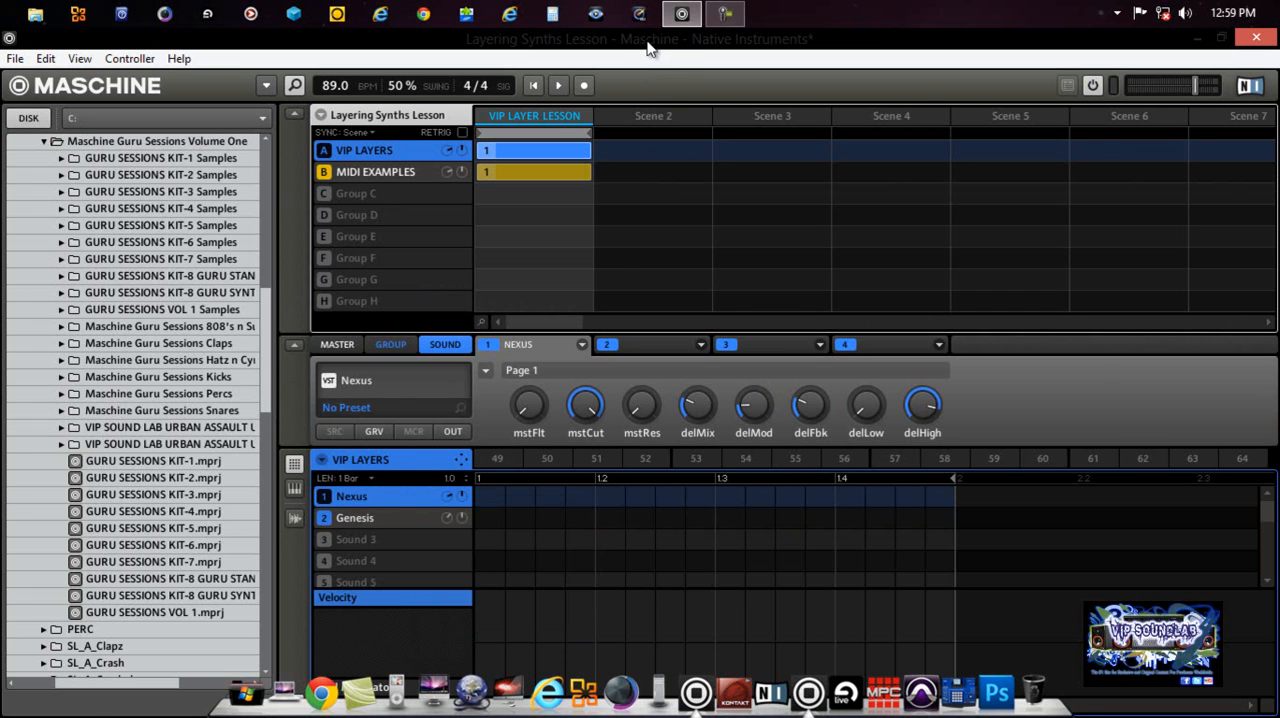
Step: Restore the window to its smaller size and assign the Nexus sound in VIP LAYERS to Pad Link group Pad Grp 1
double_click(648, 45)
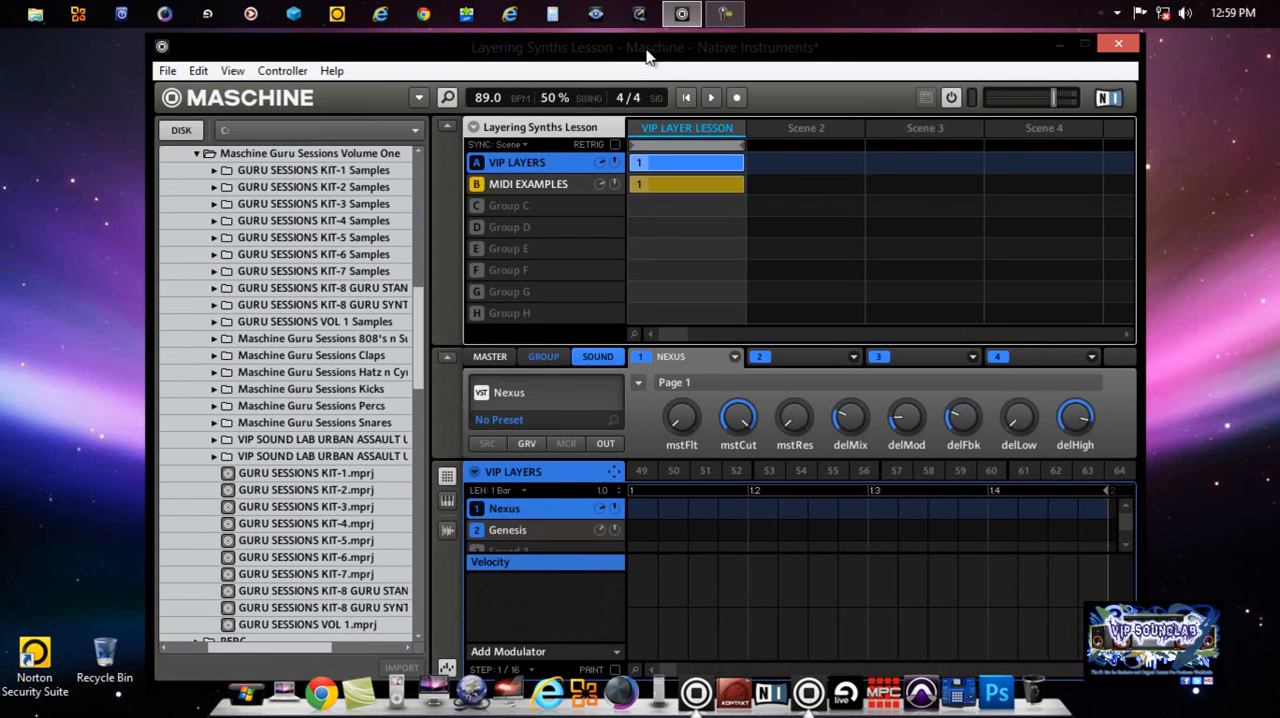
right_click(578, 510)
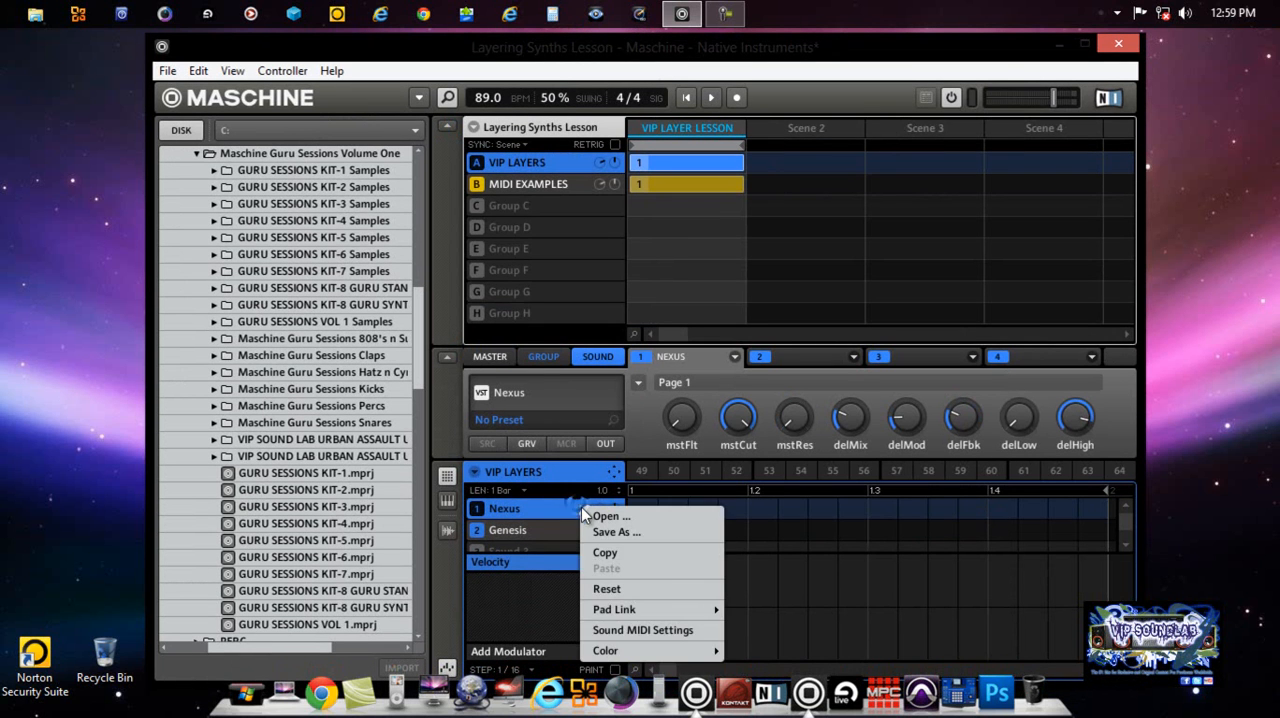
left_click(666, 609)
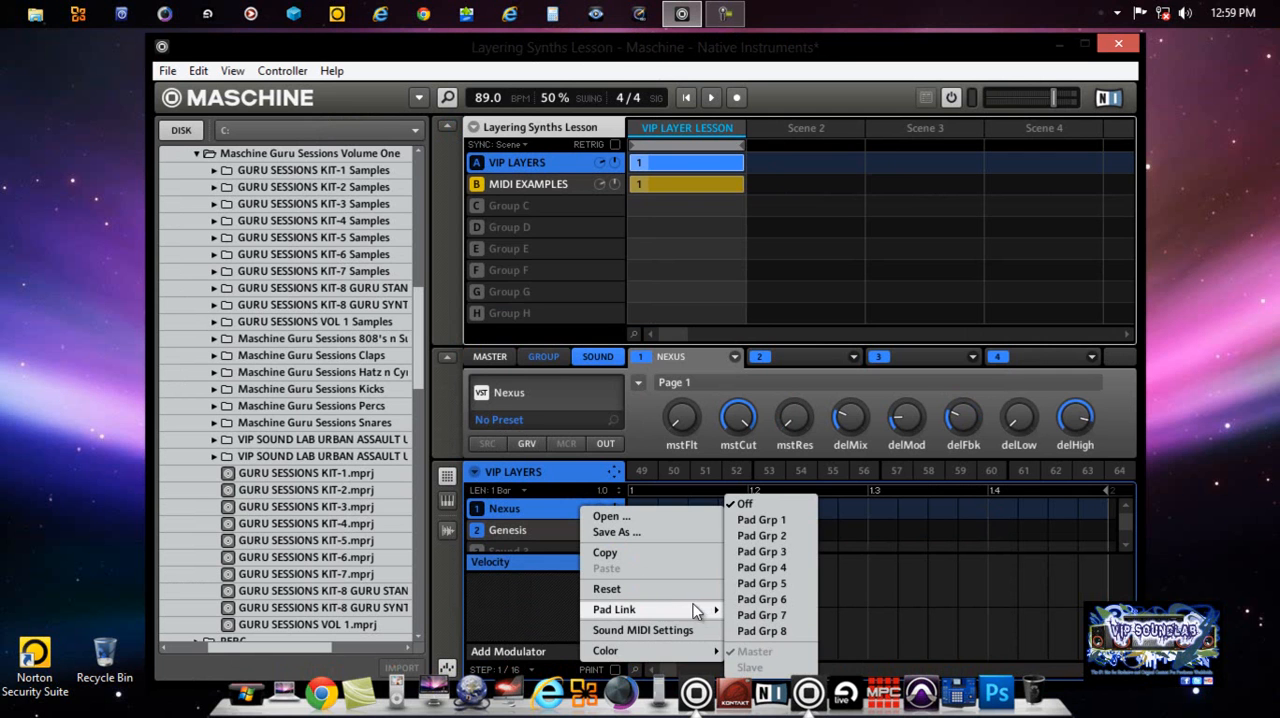
left_click(776, 535)
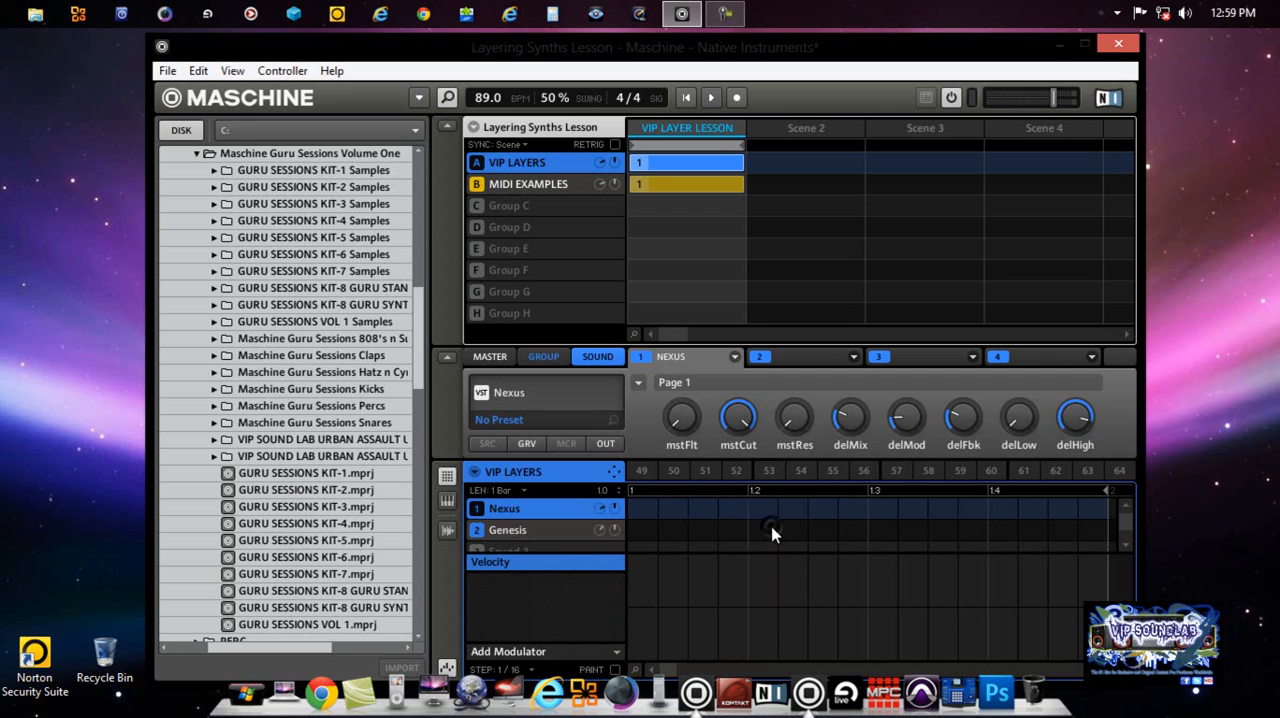
Step: Assign the Genesis sound in the VIP LAYERS group to Pad Link group Pad Grp 1
right_click(579, 532)
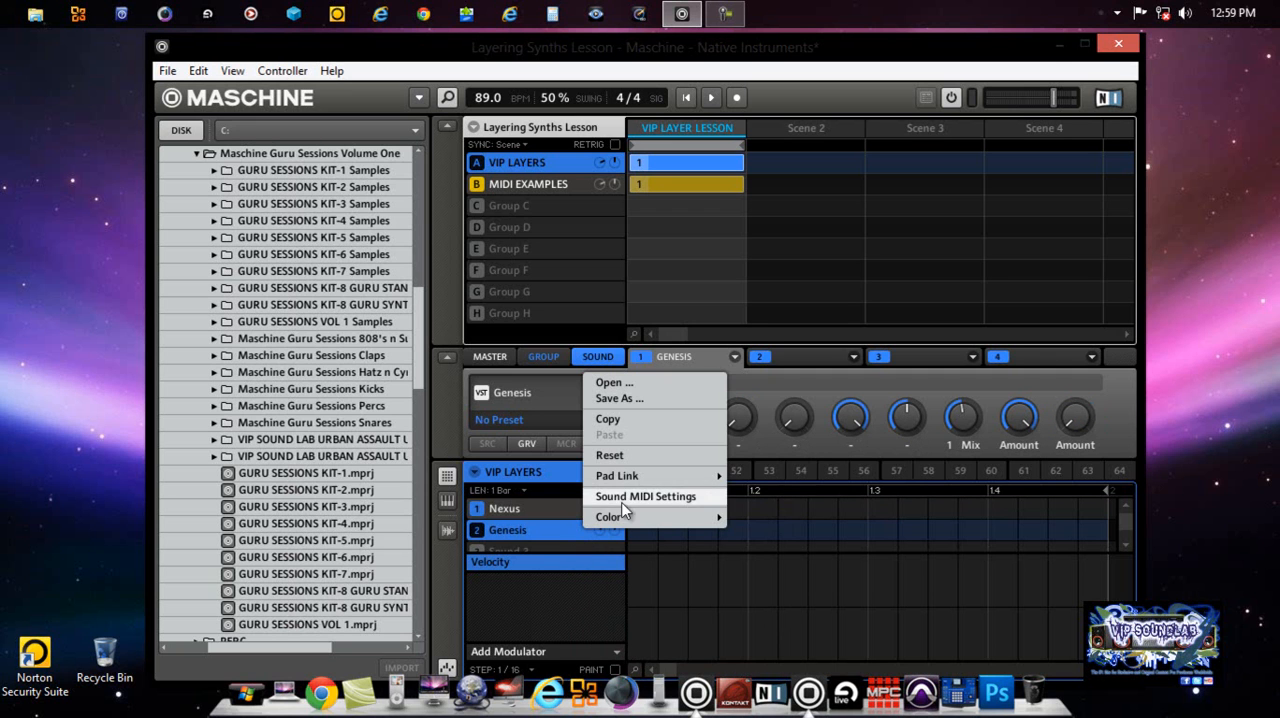
mouse_move(645, 478)
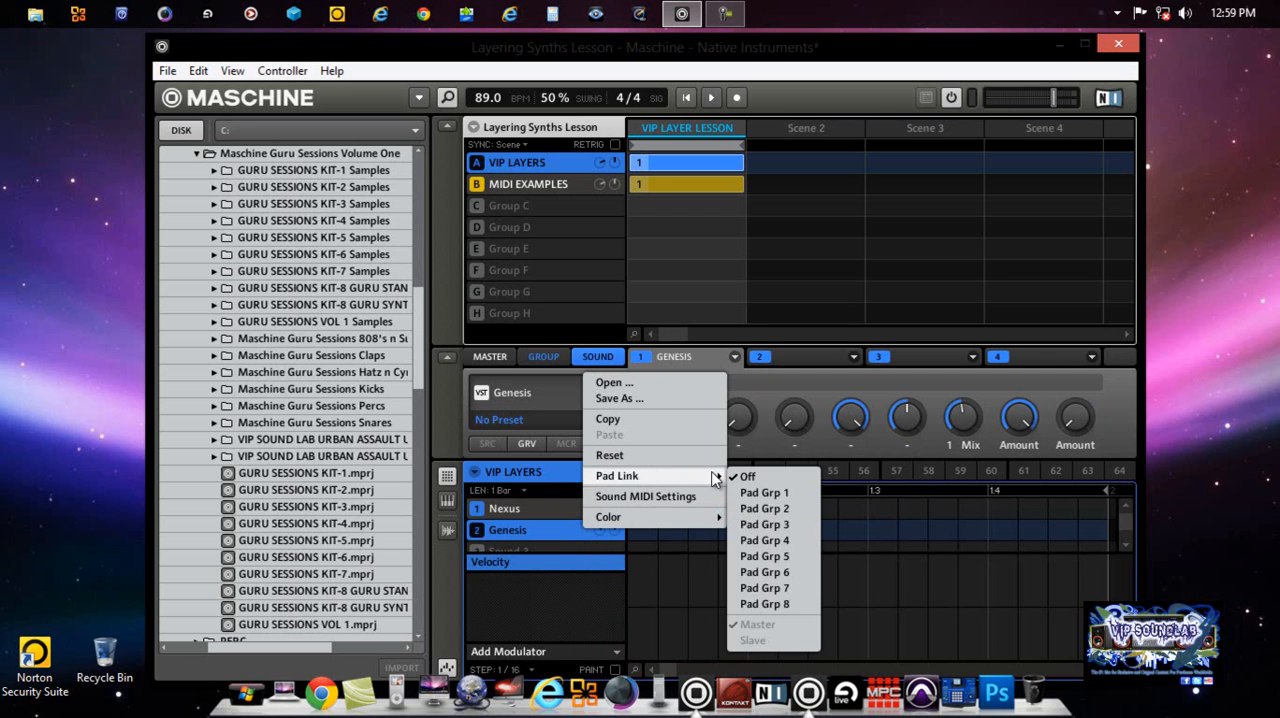
left_click(762, 493)
Step: Check the Pad Link group and Master/Slave role of the Nexus sound
left_click(537, 509)
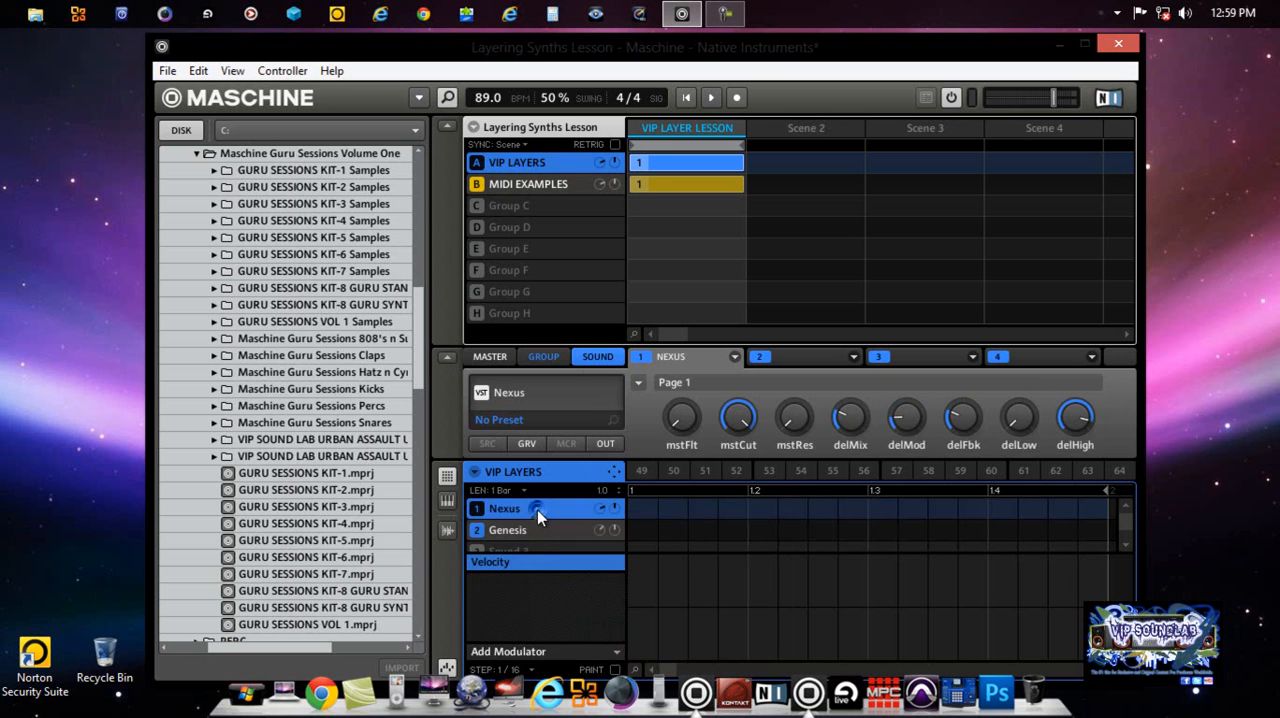
right_click(537, 510)
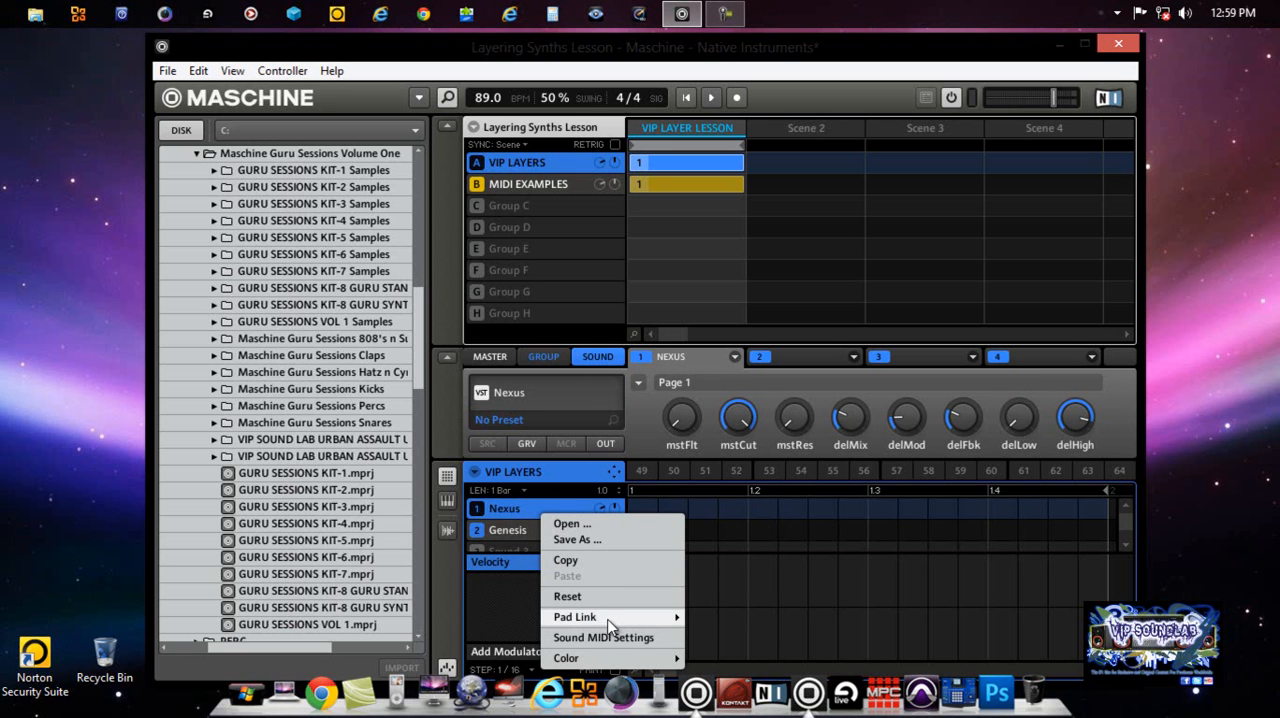
mouse_move(607, 622)
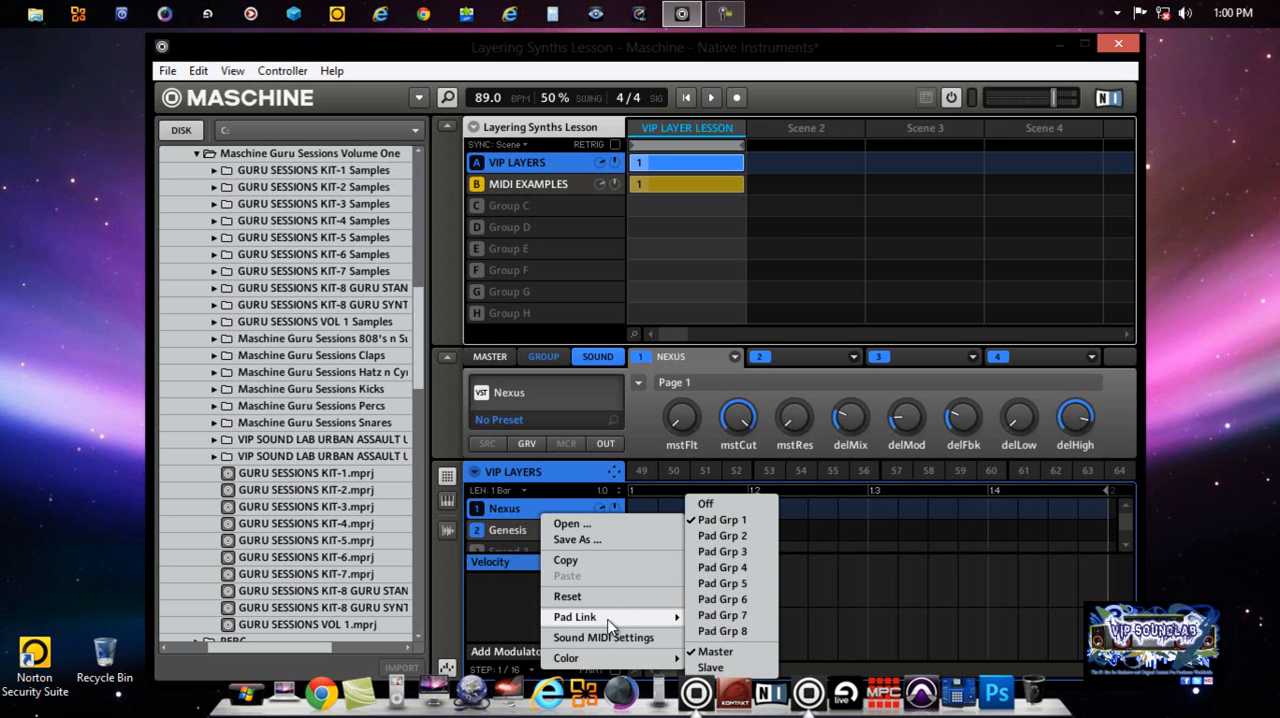
Step: Set the Genesis sound's Pad Link role to Slave
left_click(522, 530)
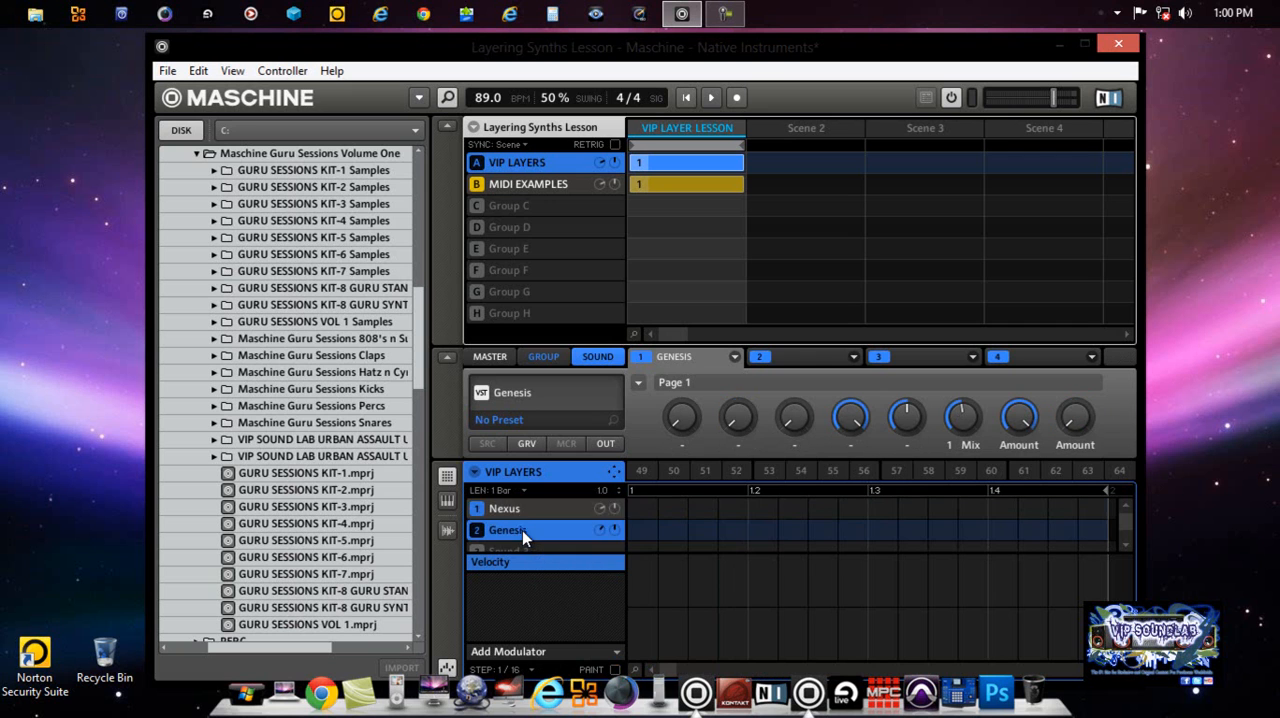
right_click(522, 530)
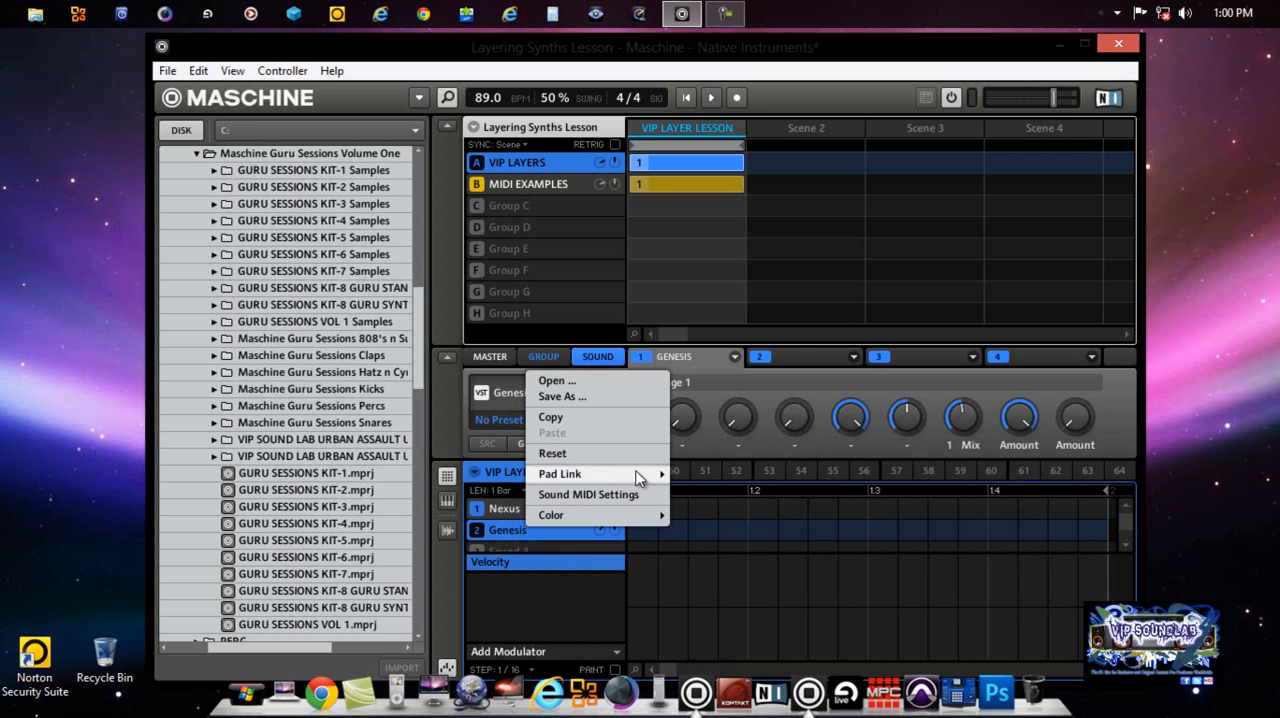
mouse_move(639, 476)
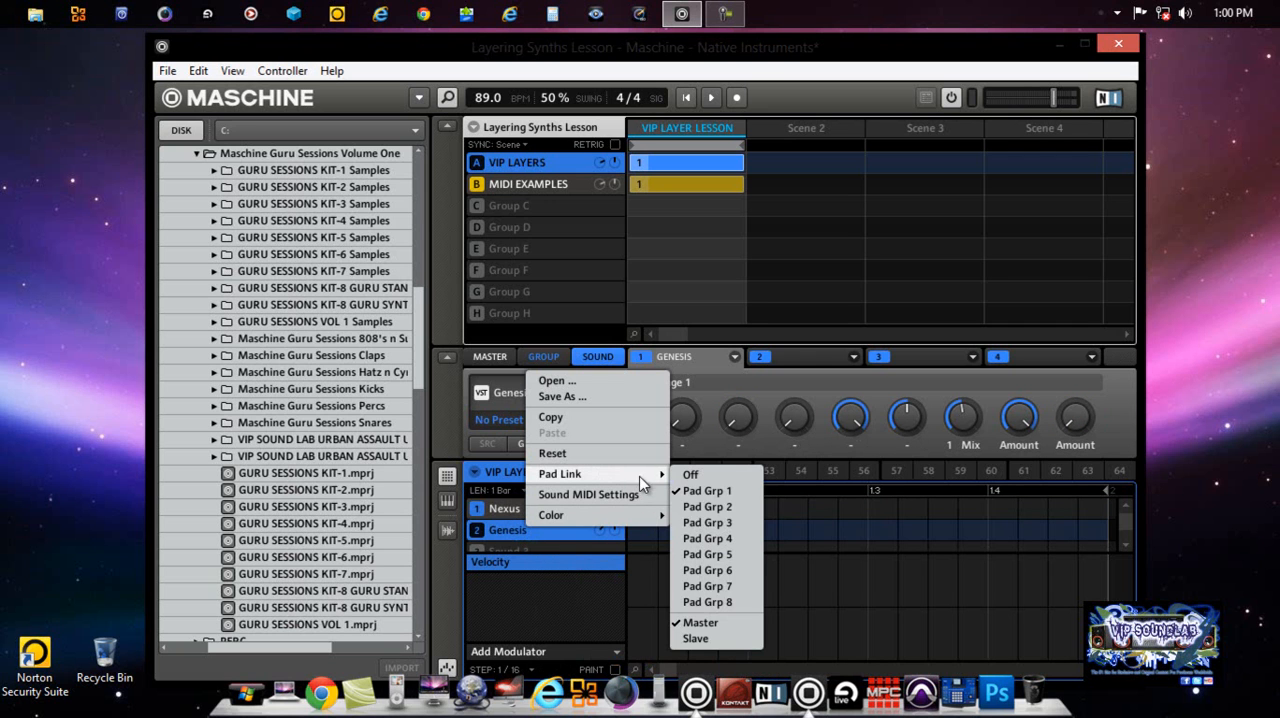
left_click(696, 637)
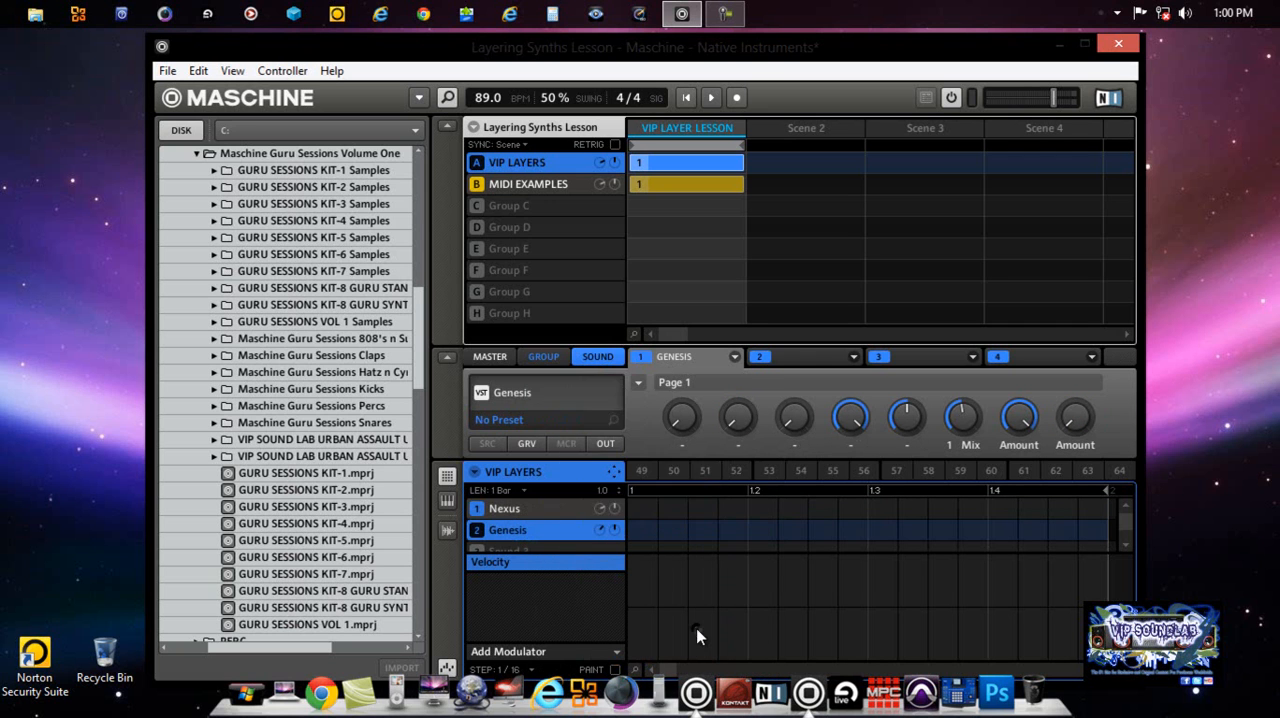
right_click(553, 527)
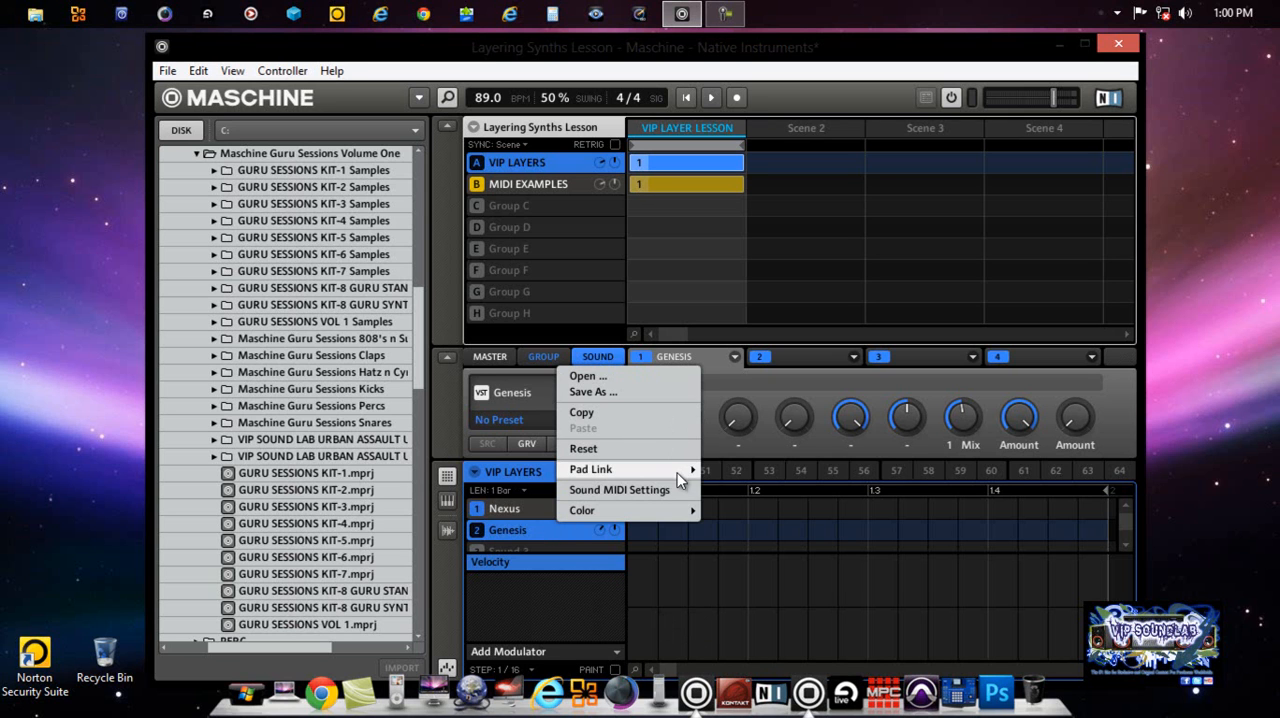
mouse_move(677, 472)
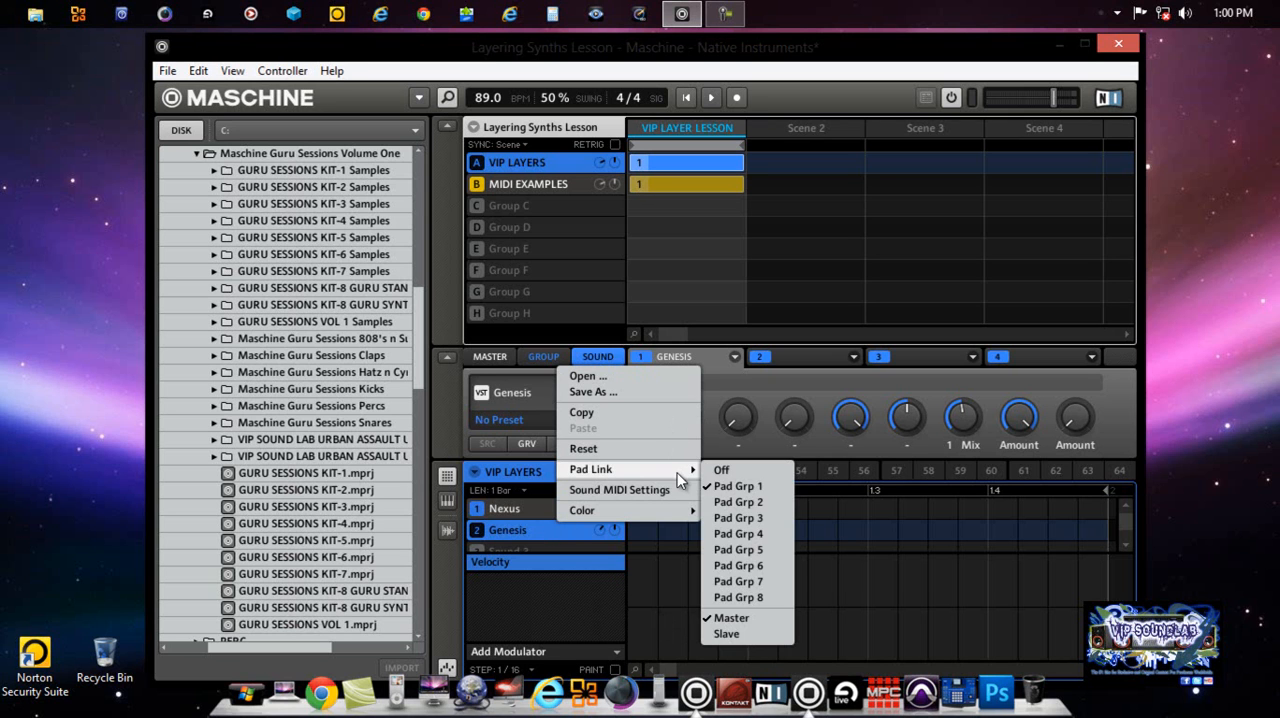
left_click(733, 635)
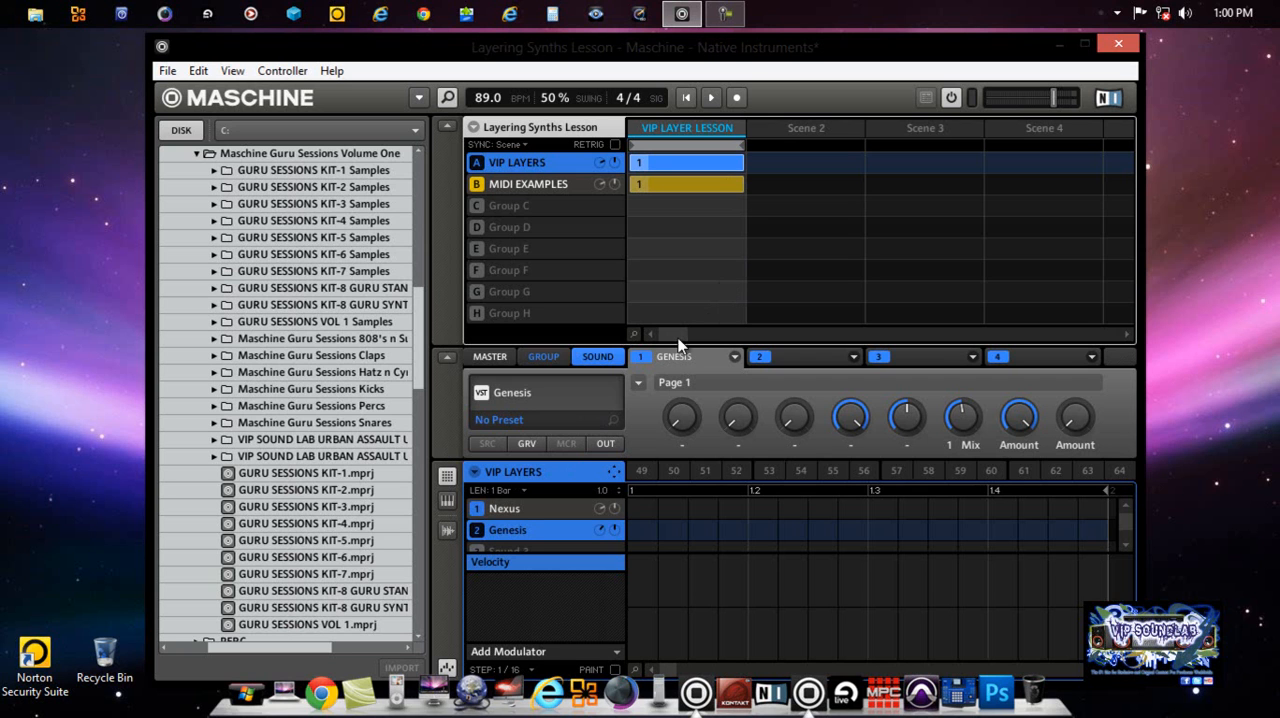
Step: View the Genesis plug-in interface, close it, and examine the plug-in's list of VST presets
left_click(735, 358)
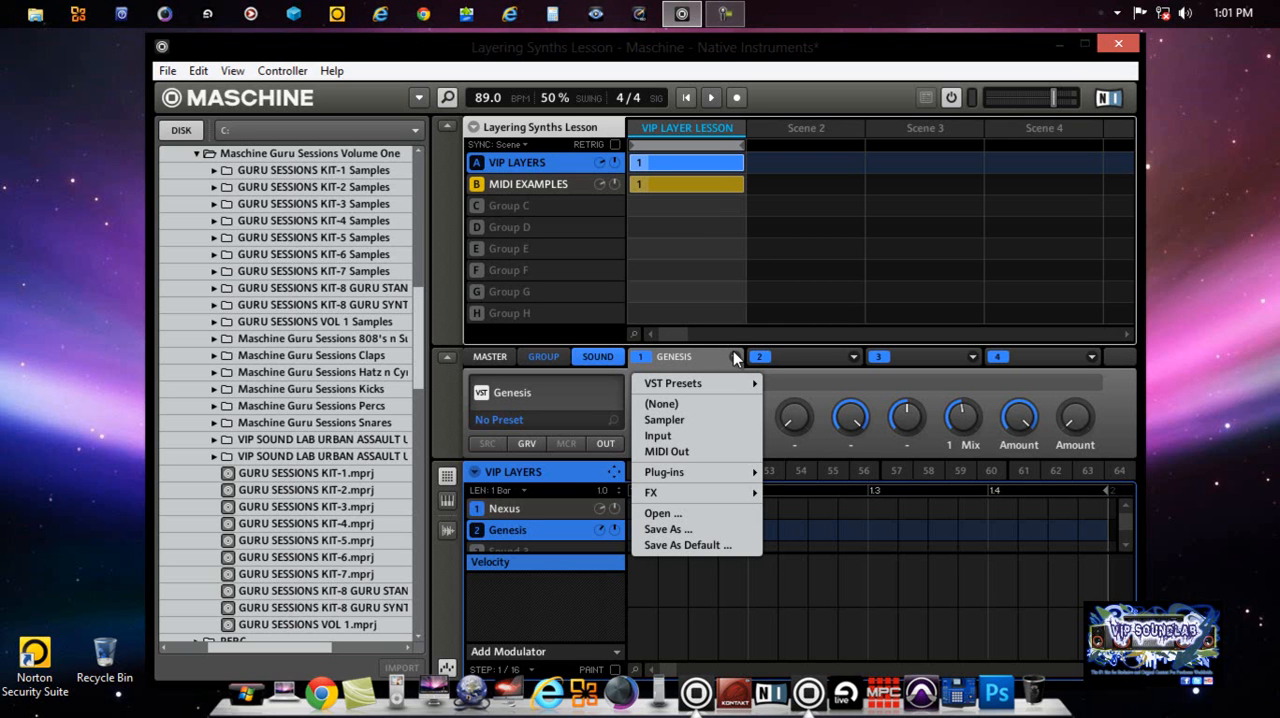
left_click(525, 396)
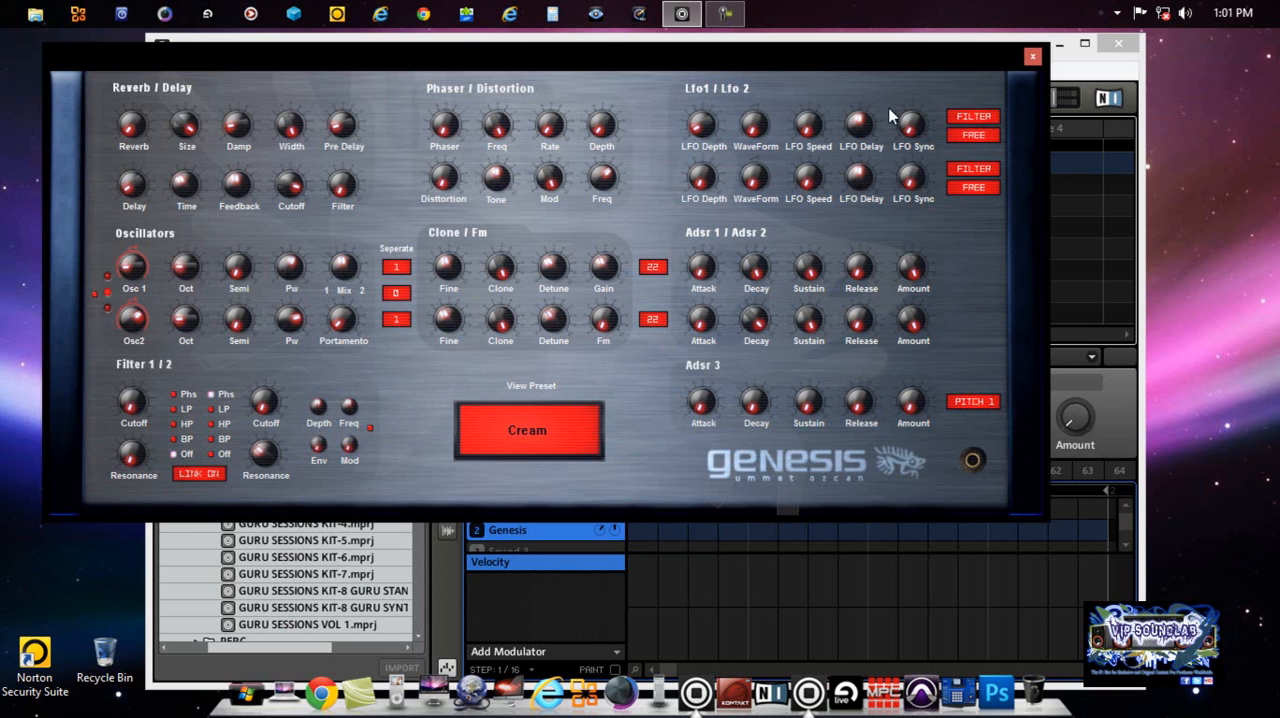
left_click(1033, 58)
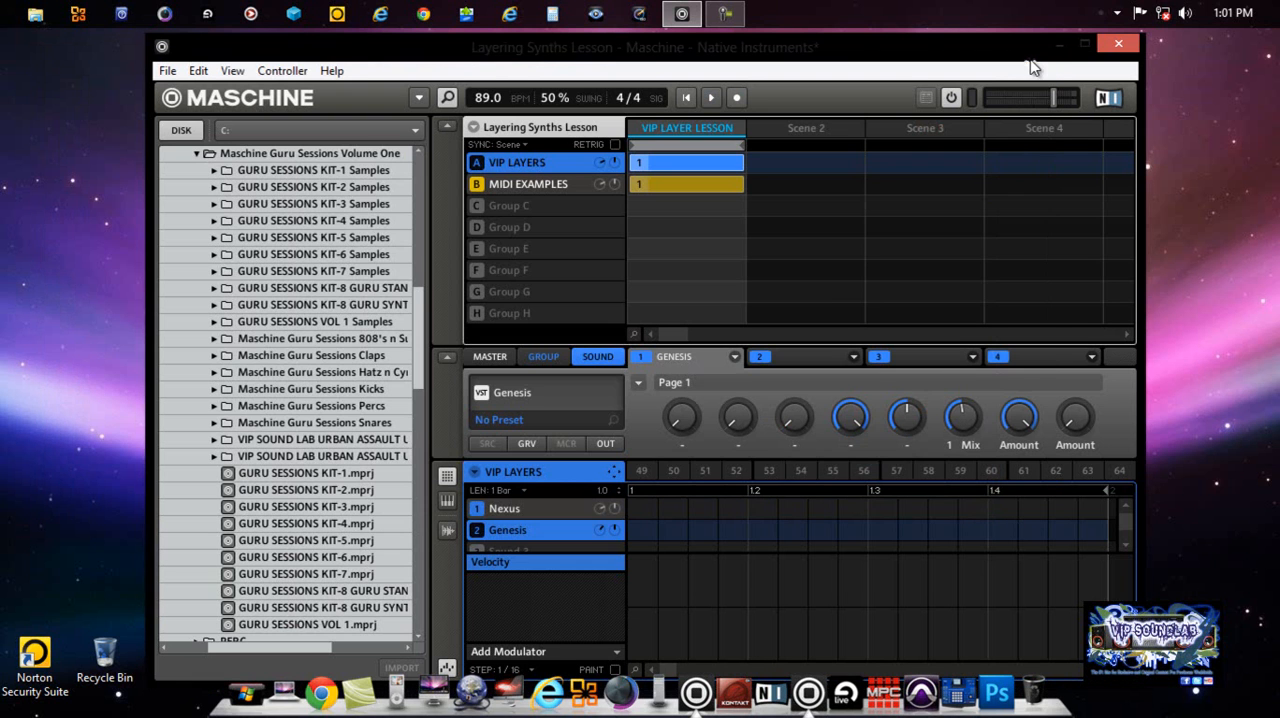
left_click(735, 357)
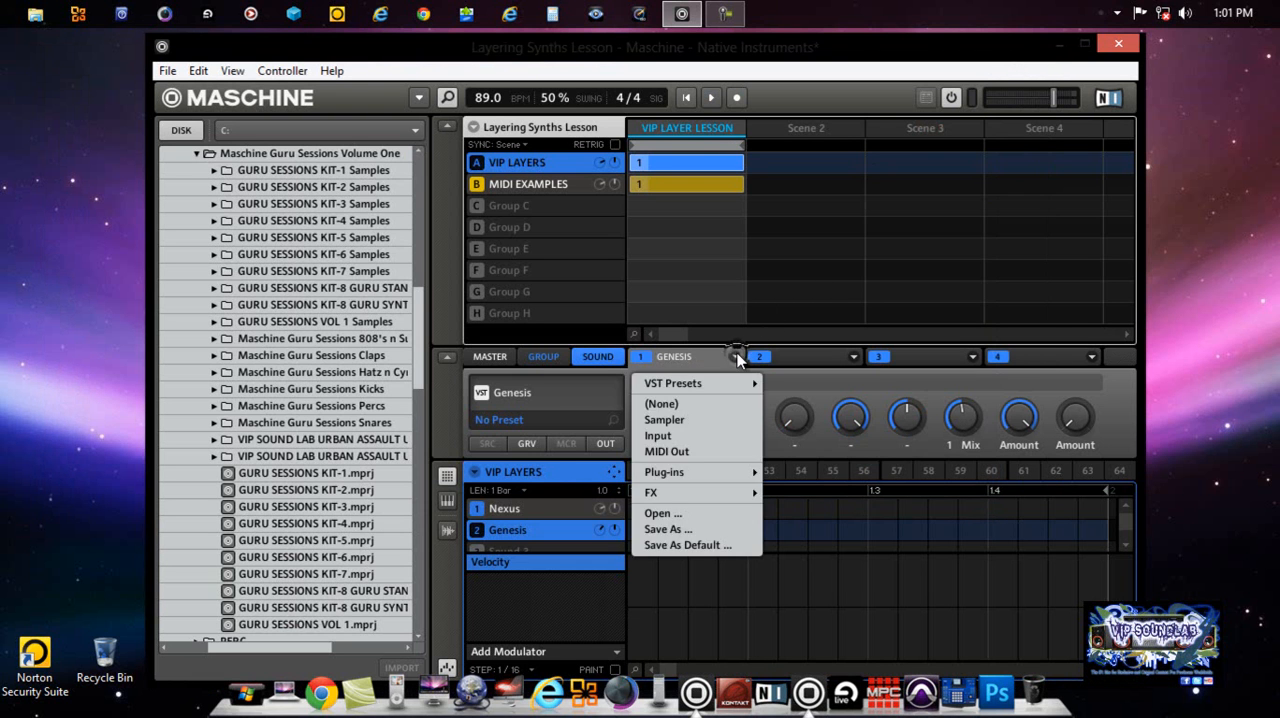
mouse_move(724, 382)
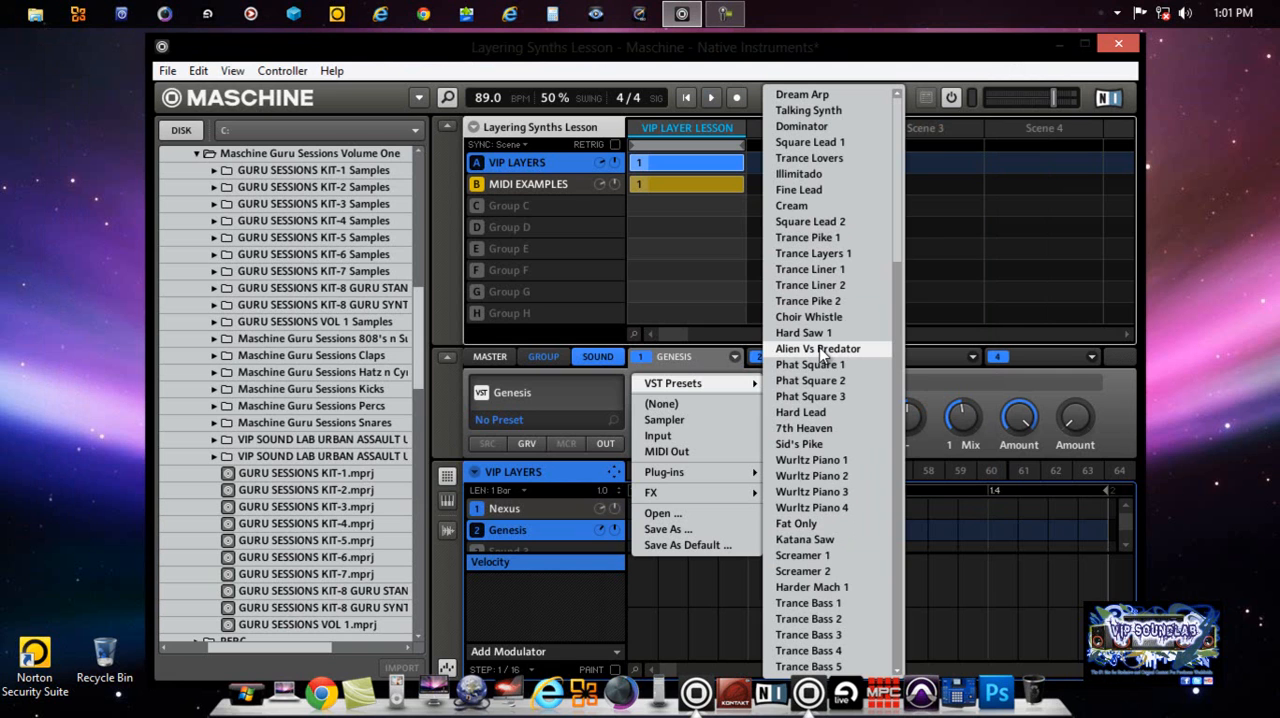
left_click(713, 360)
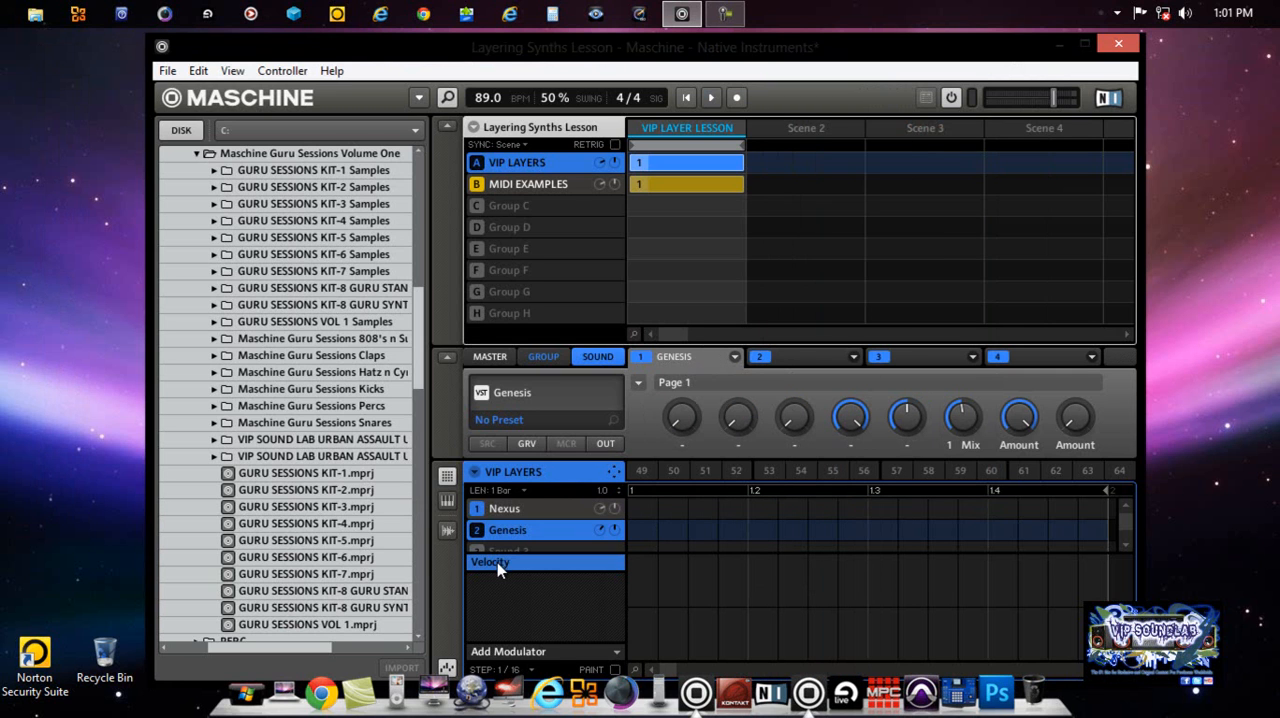
Step: Open the Nexus plug-in interface from the Nexus sound, show its system page and start importing data
left_click(514, 510)
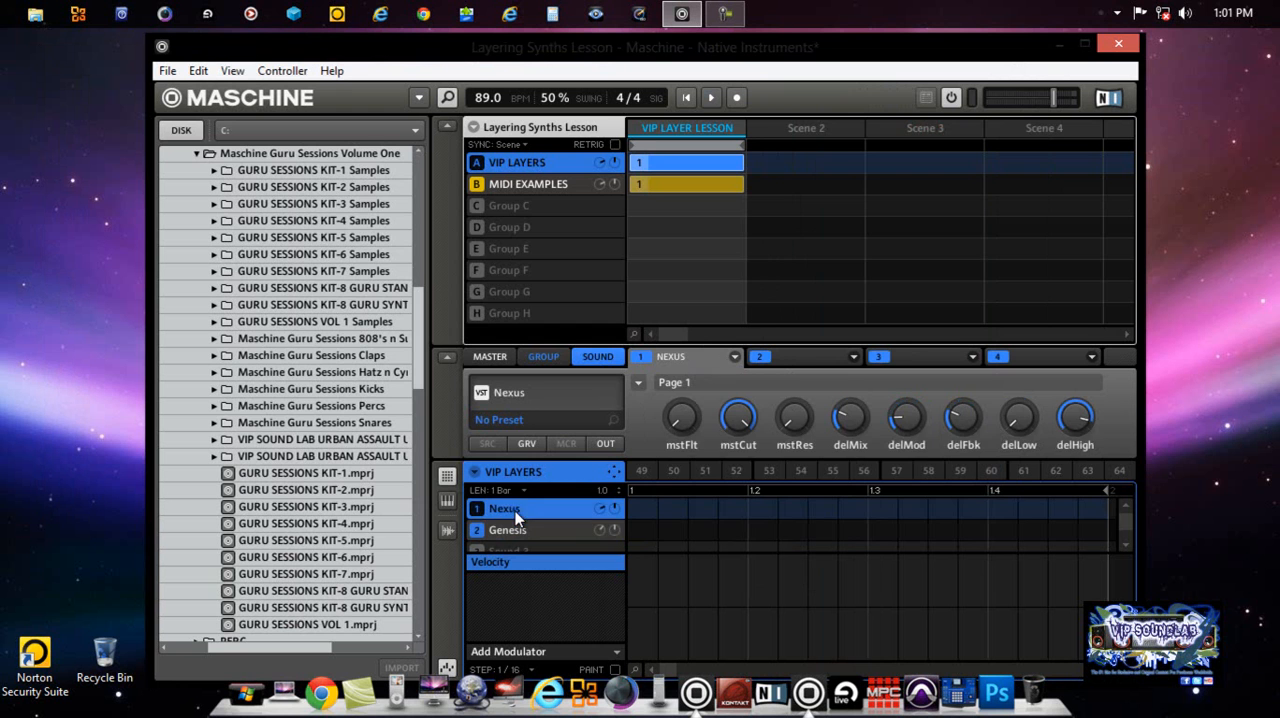
left_click(514, 395)
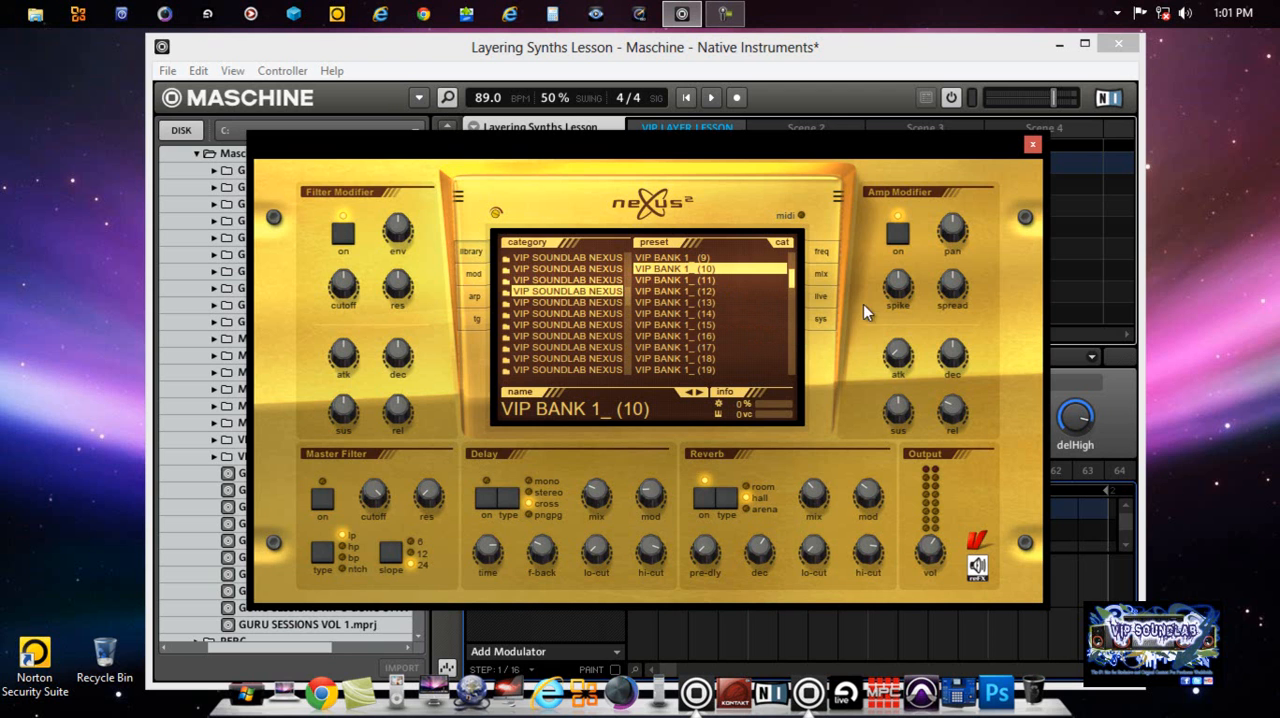
left_click(822, 319)
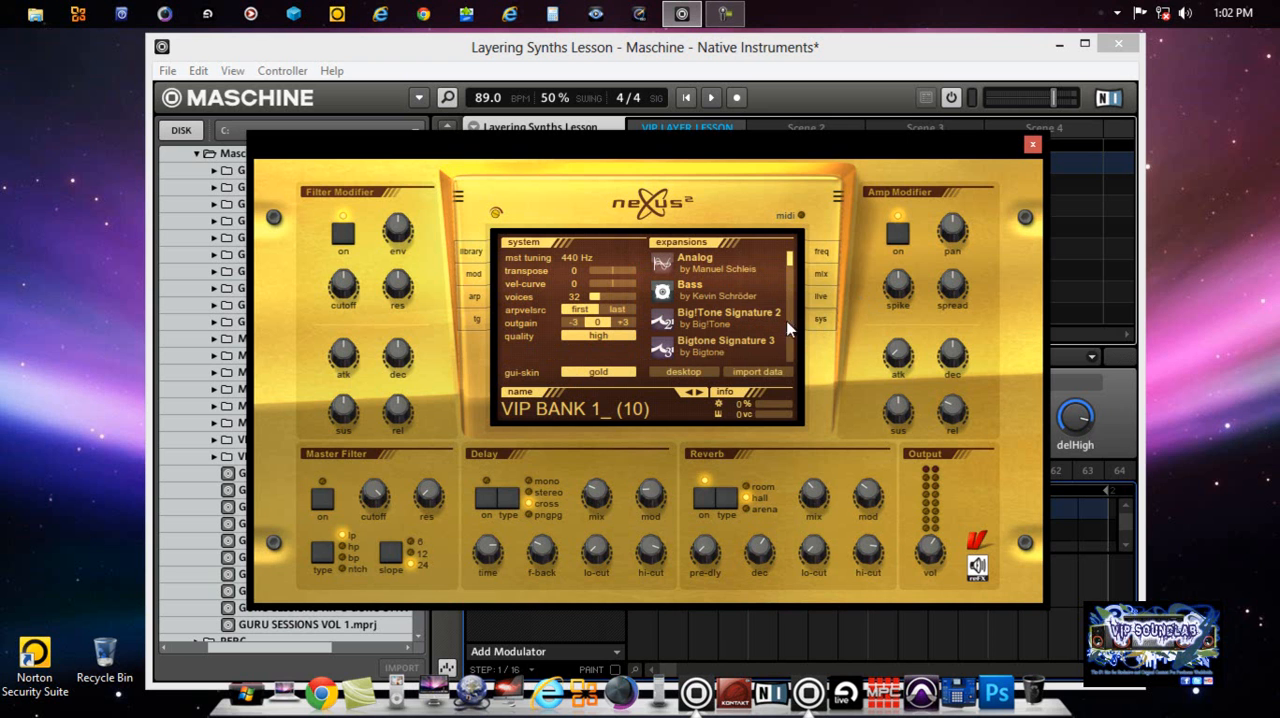
left_click(763, 373)
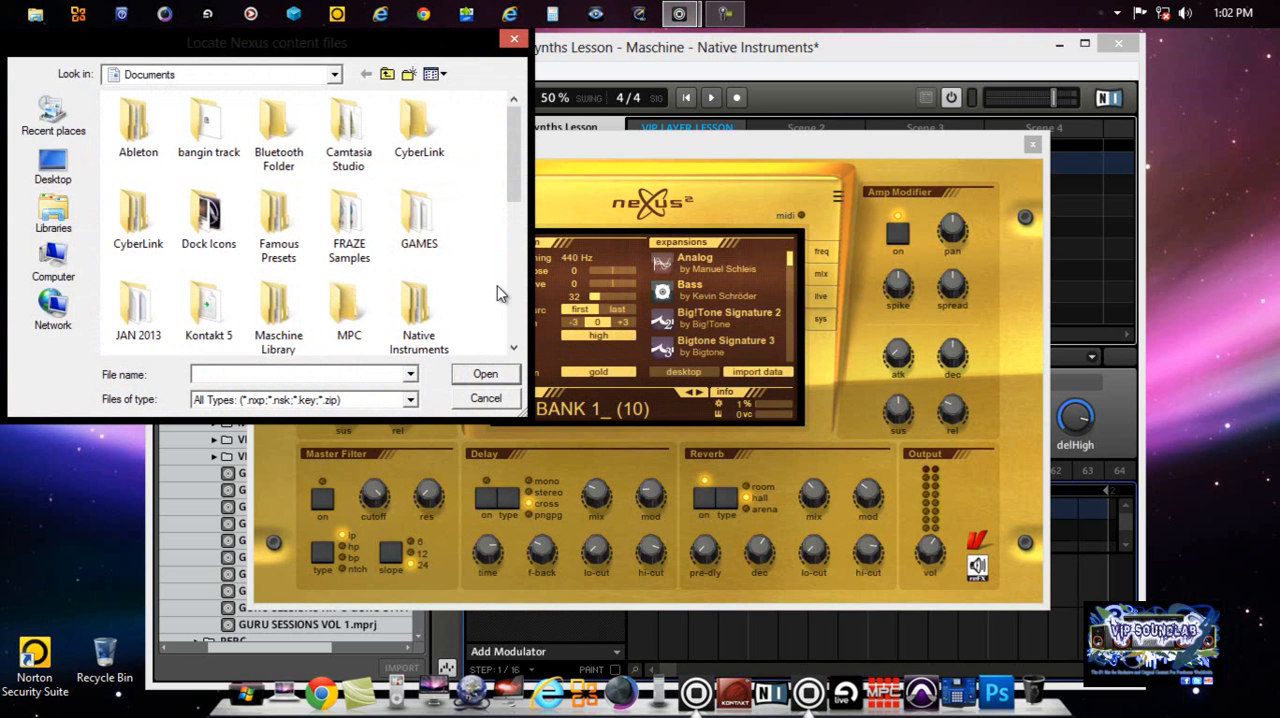
Step: Browse the import dialog to the Presets folder inside Program Files (x86), ReFX Nexus 2, Nexus Content on drive C
mouse_move(195, 215)
left_mouse_down()
mouse_move(60, 204)
mouse_move(208, 228)
left_mouse_up()
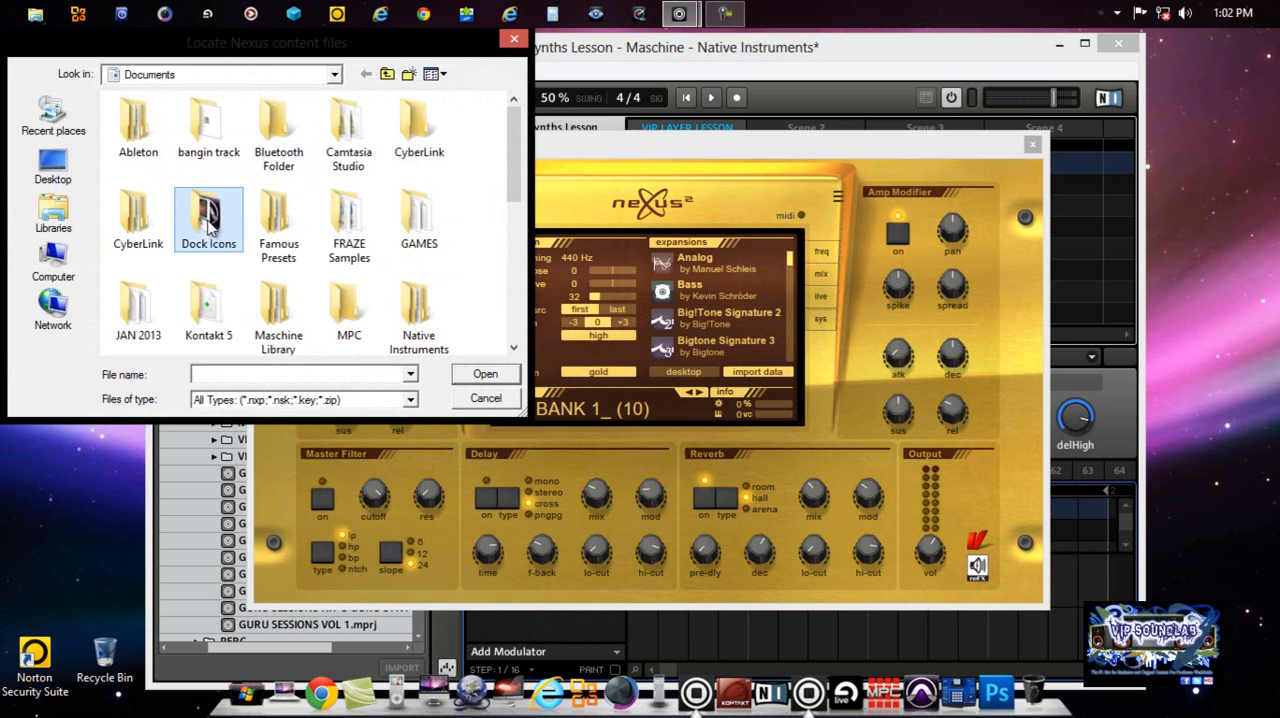
left_click(63, 222)
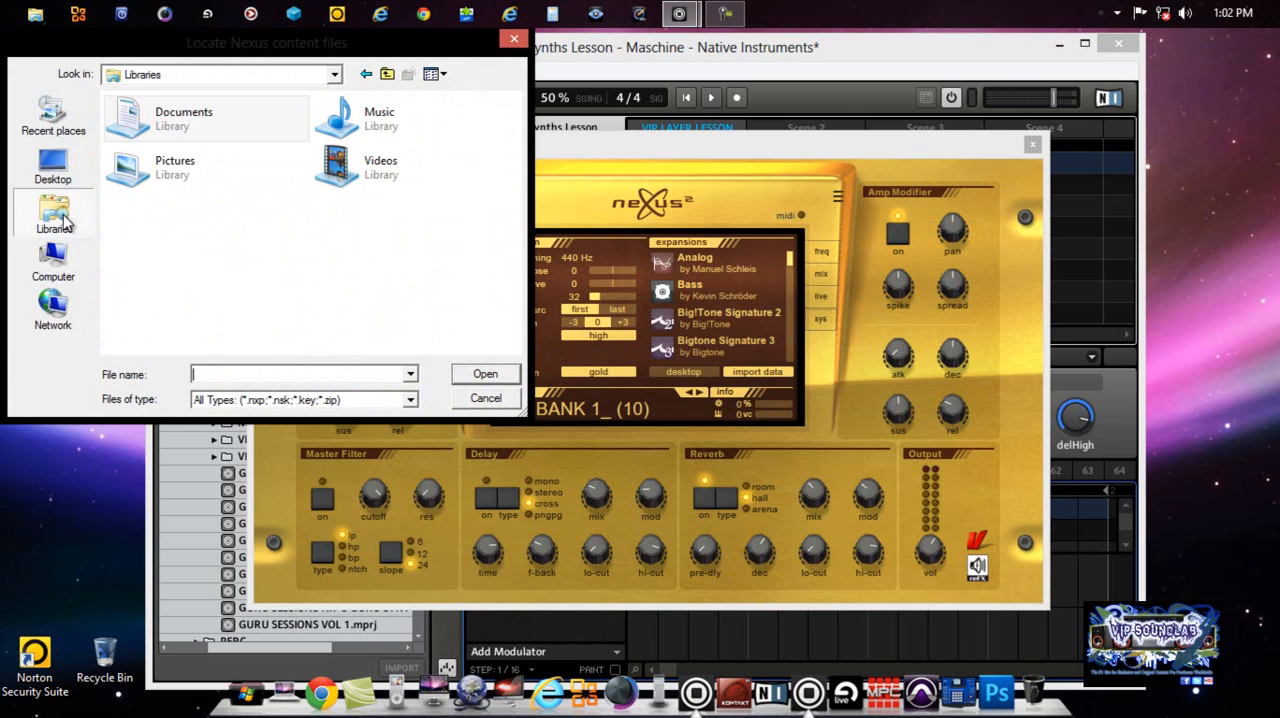
left_click(70, 266)
left_click(174, 151)
double_click(174, 151)
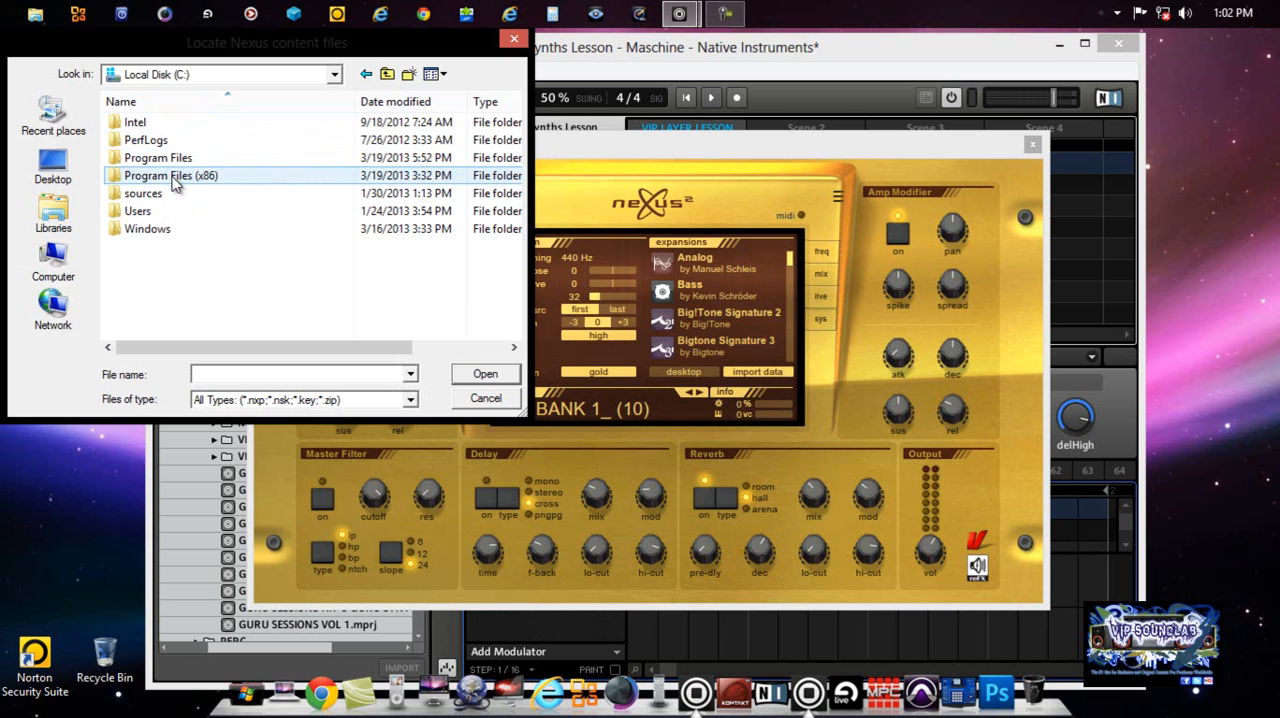
double_click(172, 177)
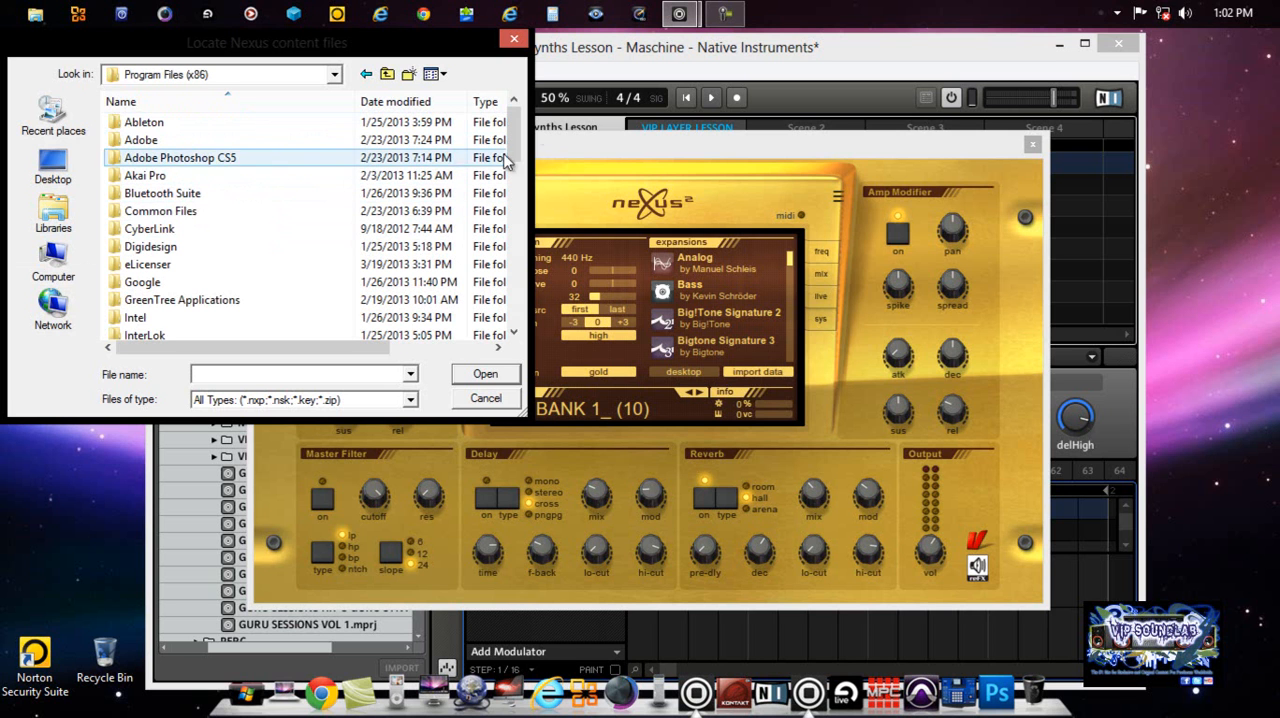
left_click_drag(517, 133, 517, 262)
scroll(319, 276, "up", 2)
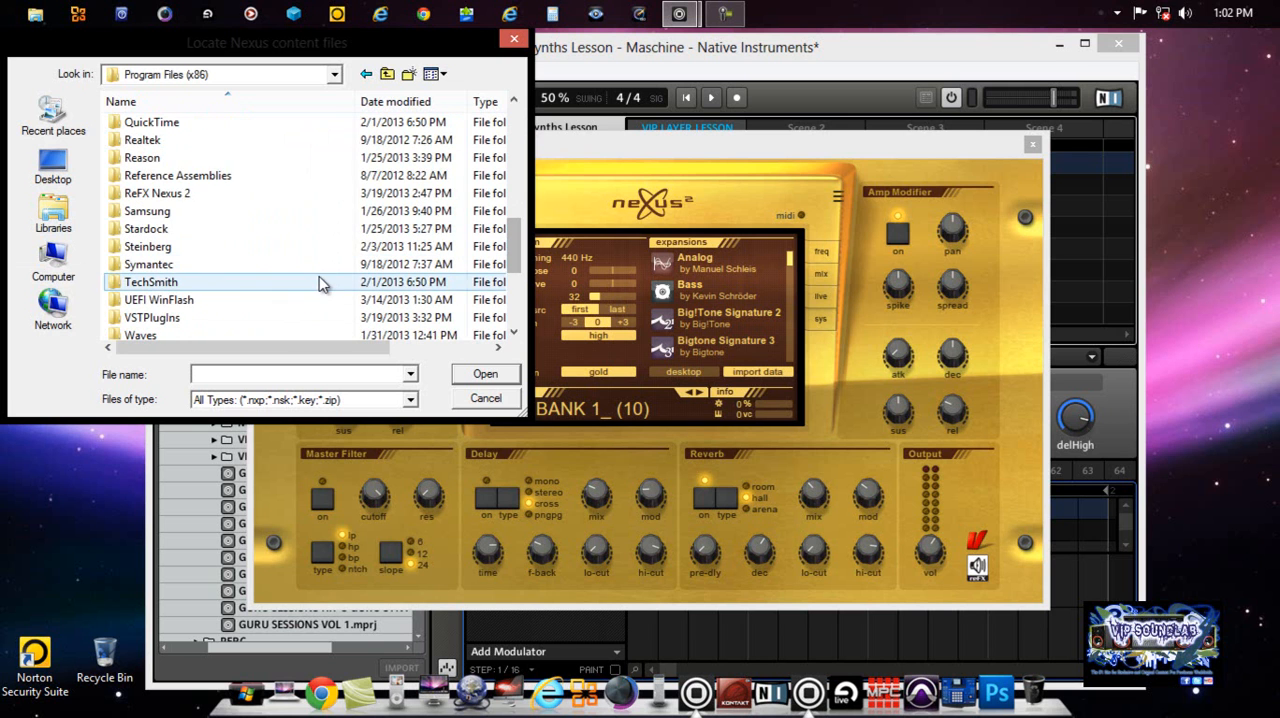
double_click(203, 192)
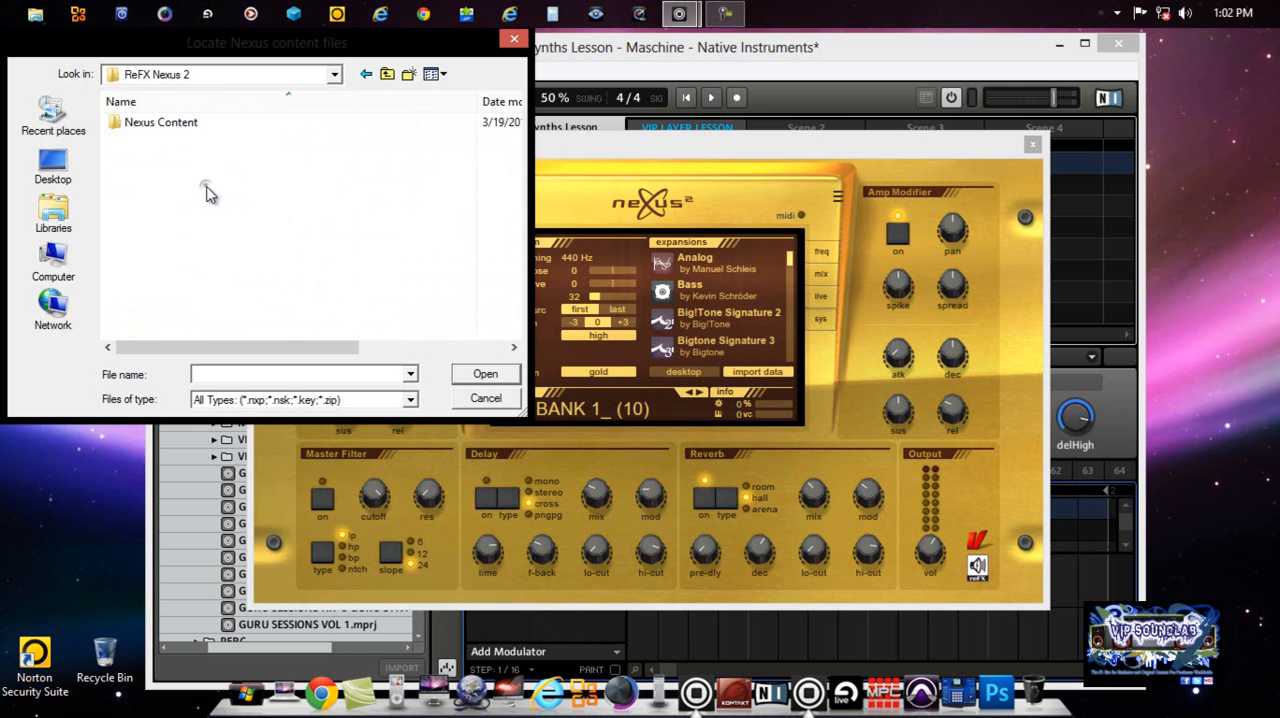
double_click(188, 126)
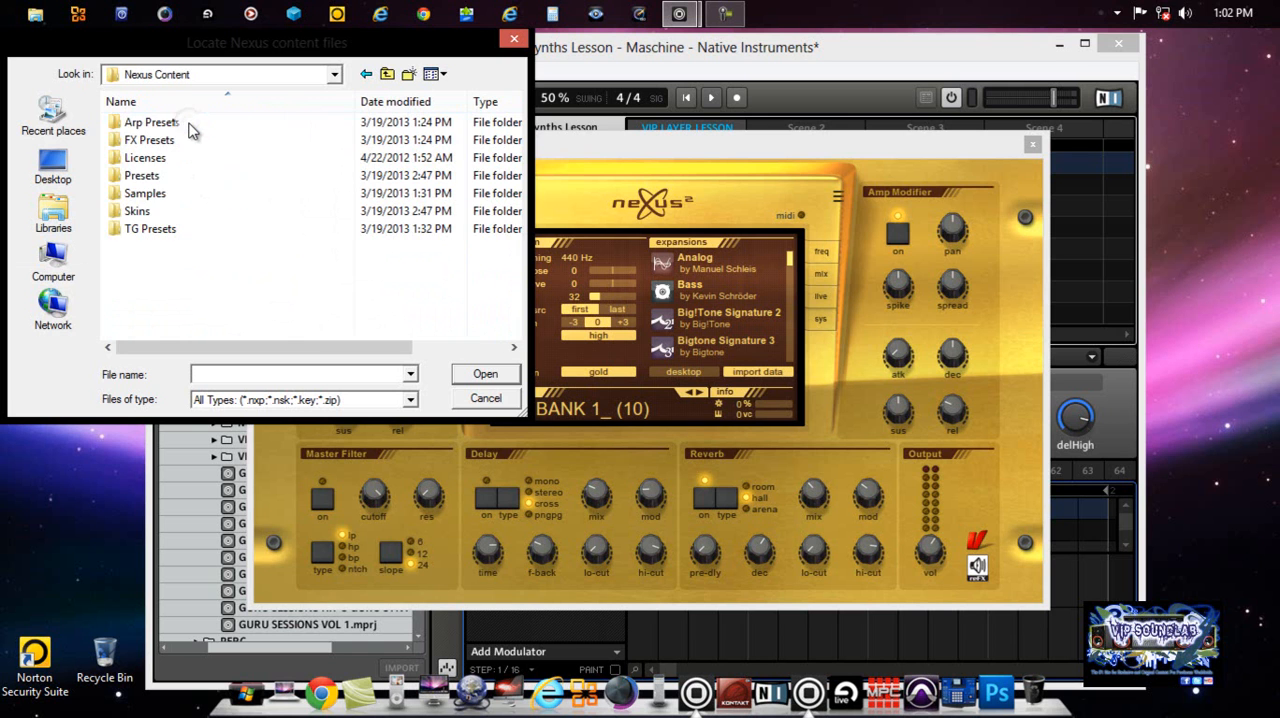
double_click(166, 180)
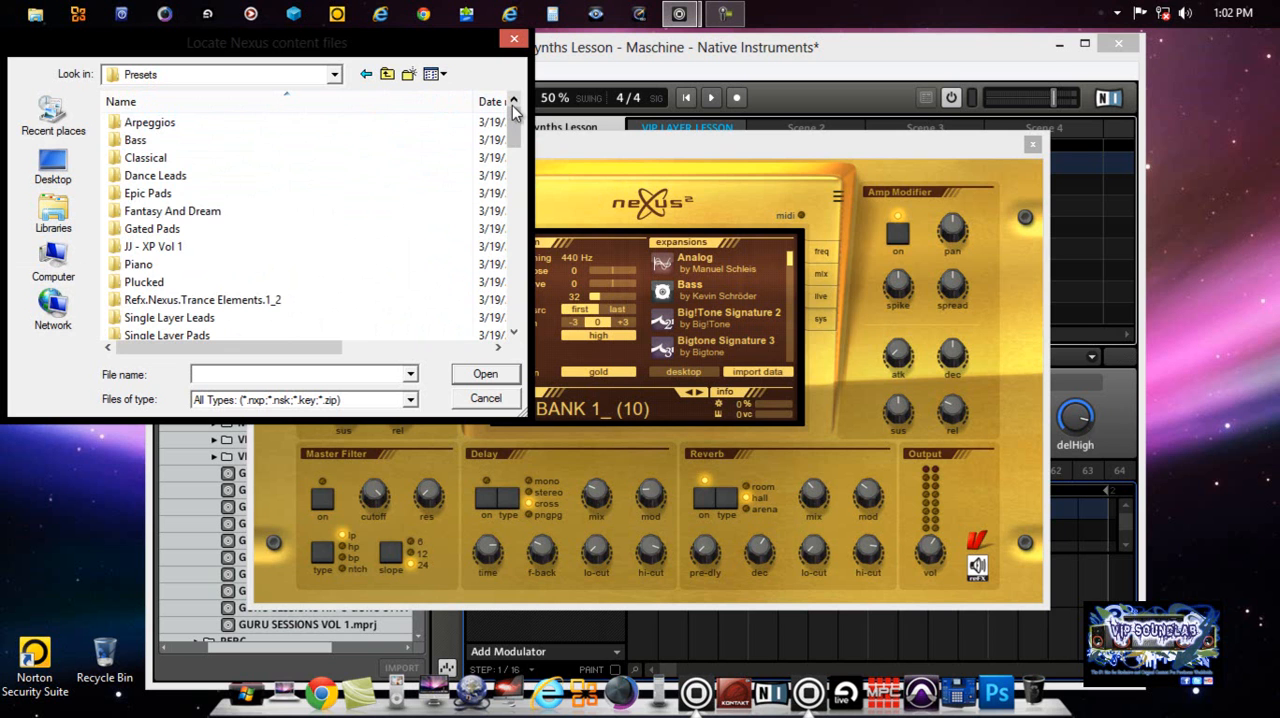
Step: Examine the Nexus preset bank folders in the Presets folder and cancel the import
left_click_drag(515, 126, 519, 180)
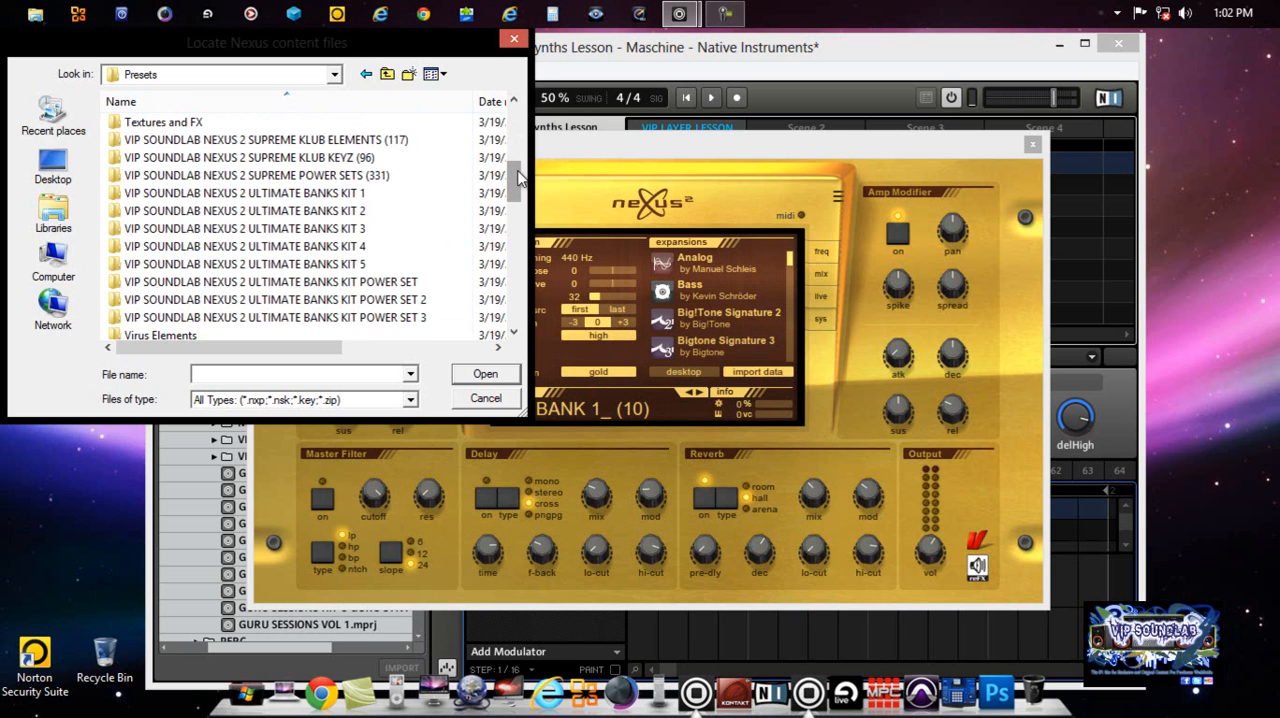
left_click_drag(513, 169, 511, 167)
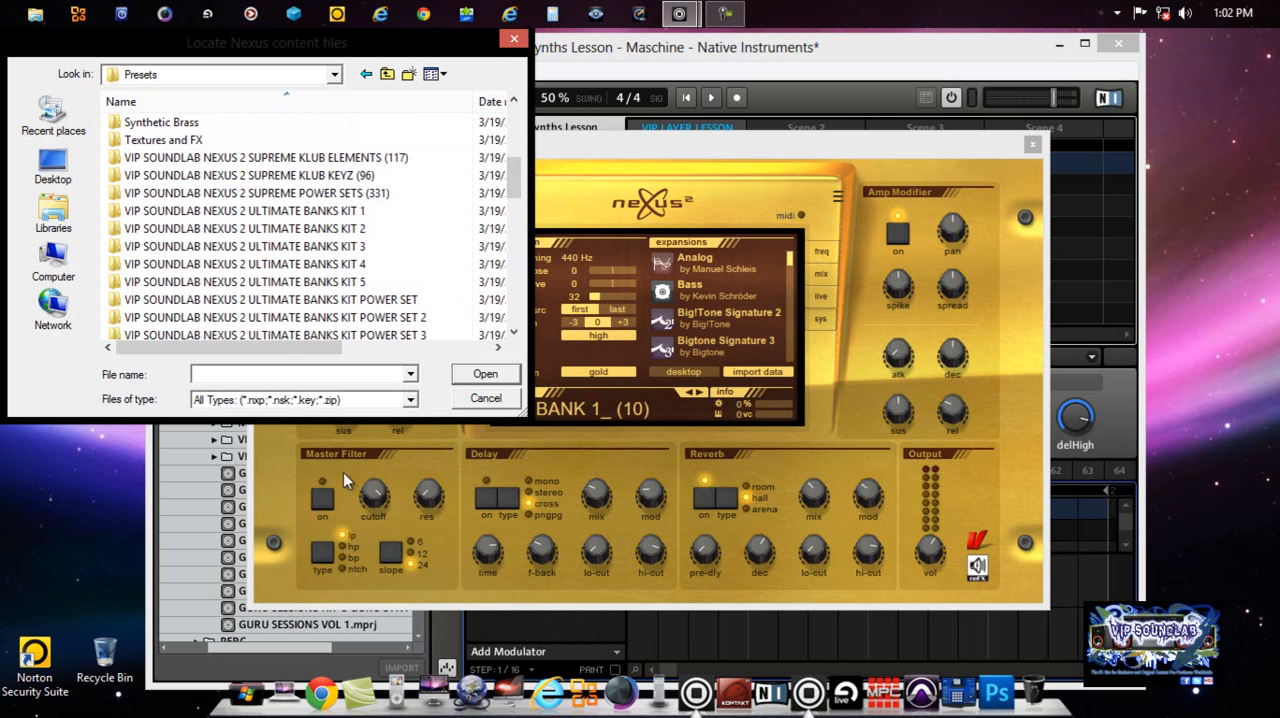
left_click(480, 398)
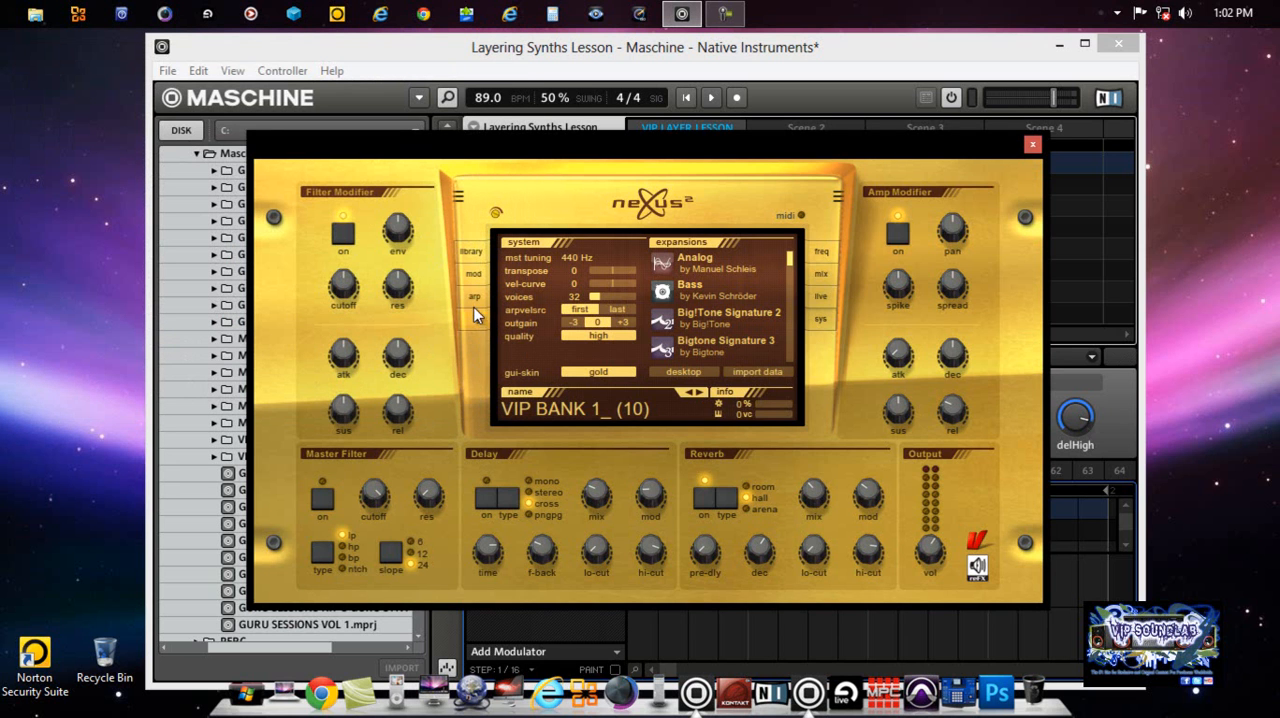
Step: Open the Nexus library page and look through its preset and category lists
left_click(470, 250)
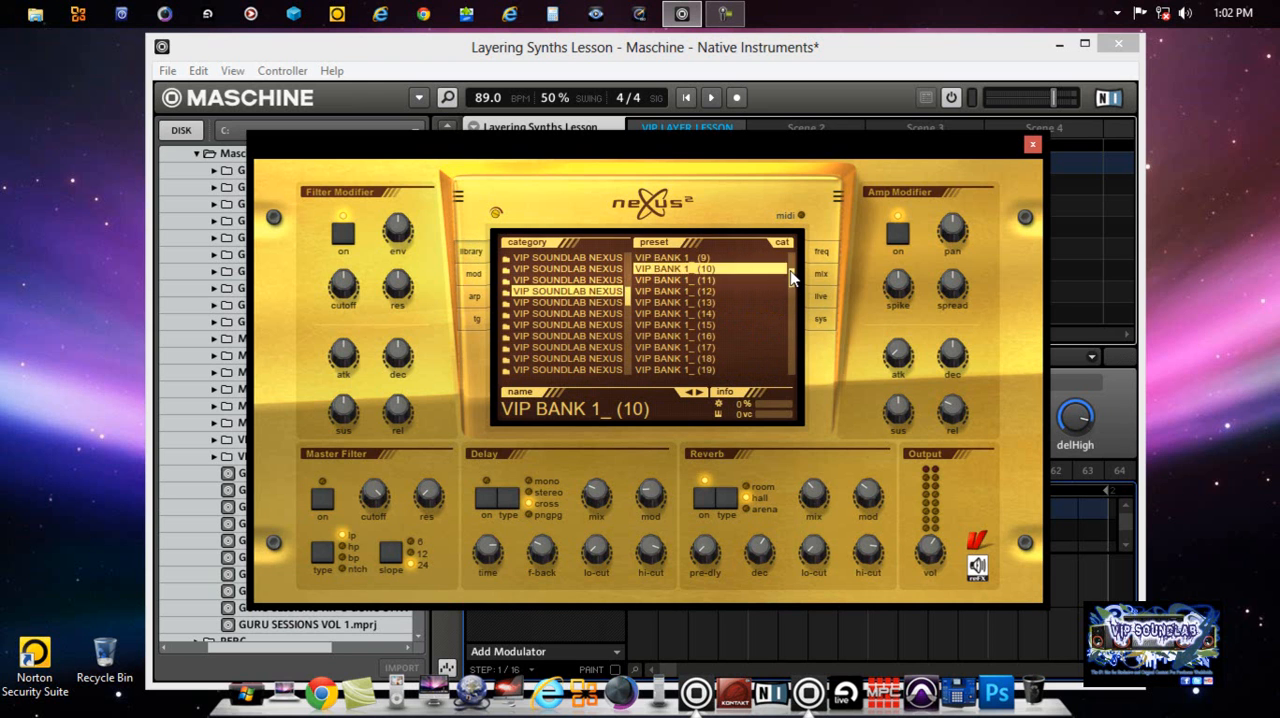
scroll(792, 270, "up", 2)
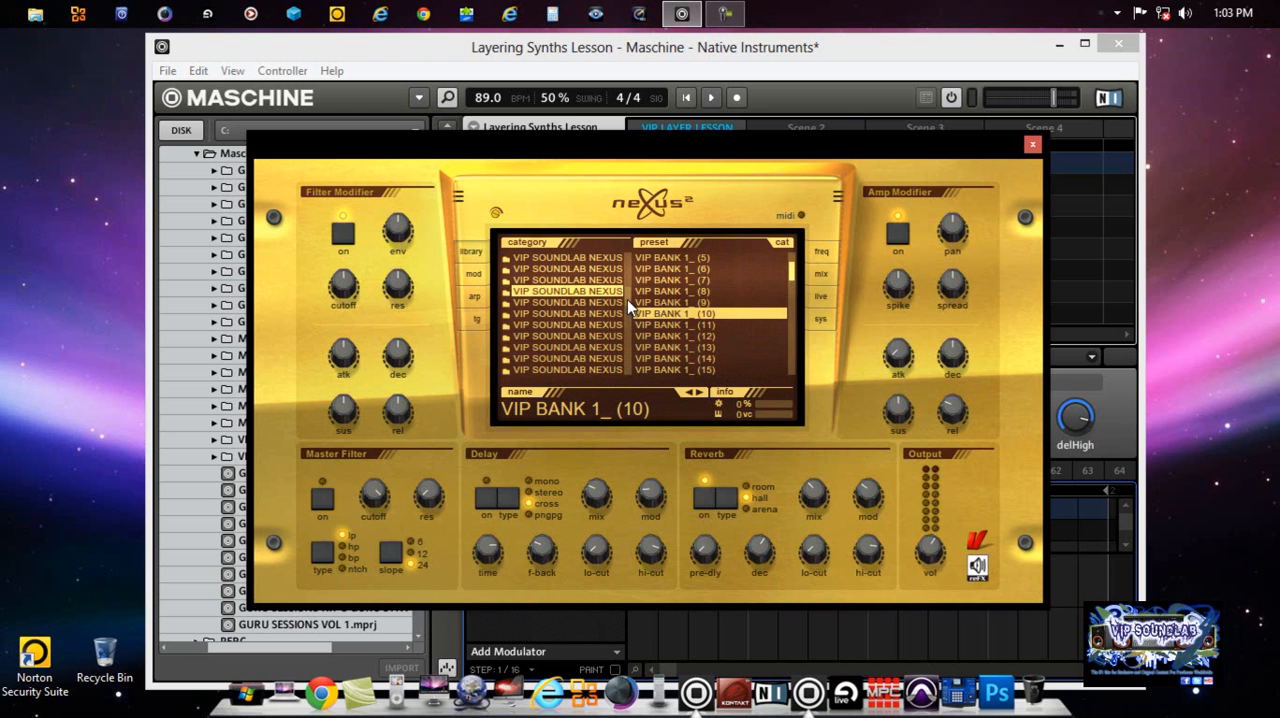
scroll(626, 310, "down", 5)
scroll(627, 316, "down", 4)
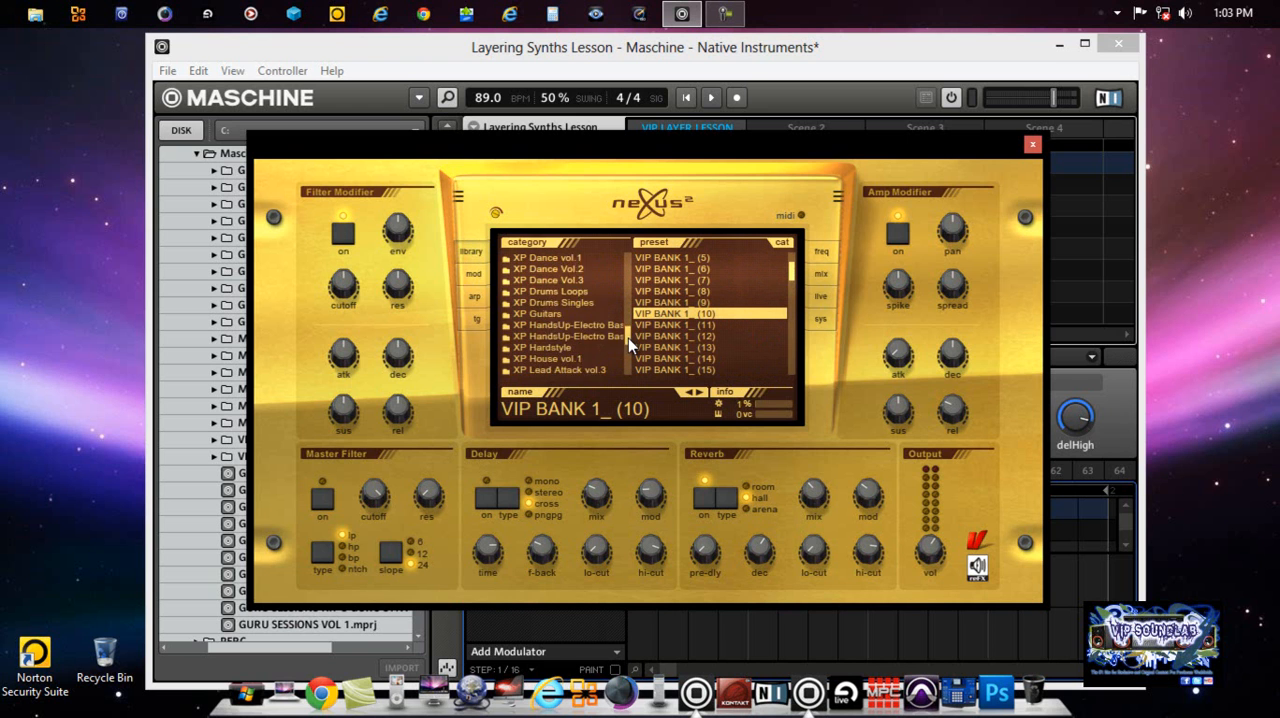
scroll(629, 327, "up", 3)
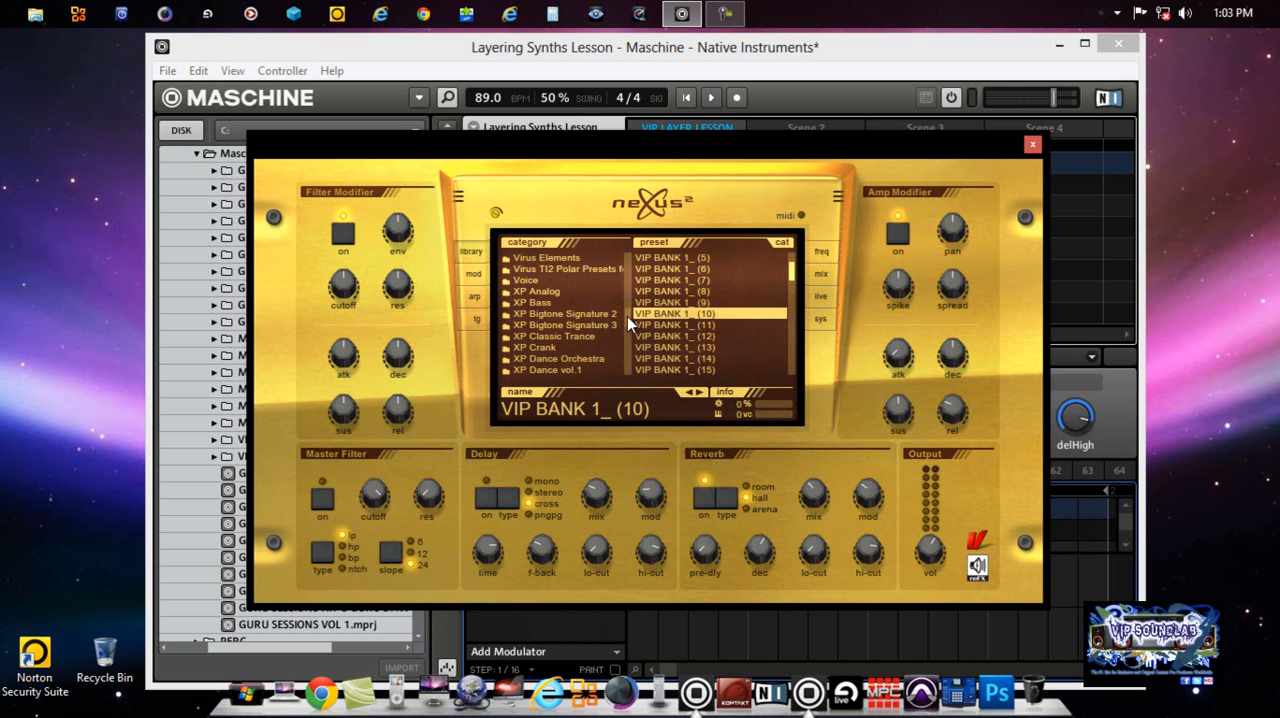
Step: Try the bill killed skin on the Nexus system page and set the gui-skin to black (matrix)
left_click(824, 318)
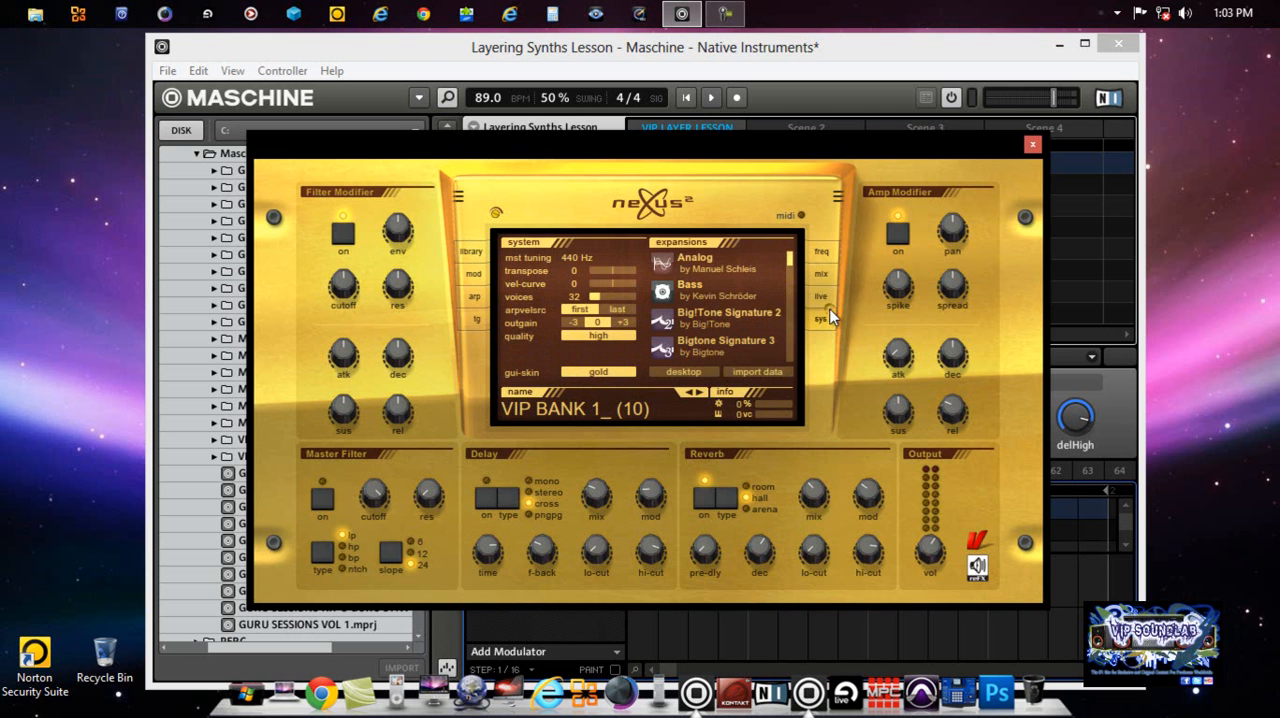
left_click(576, 374)
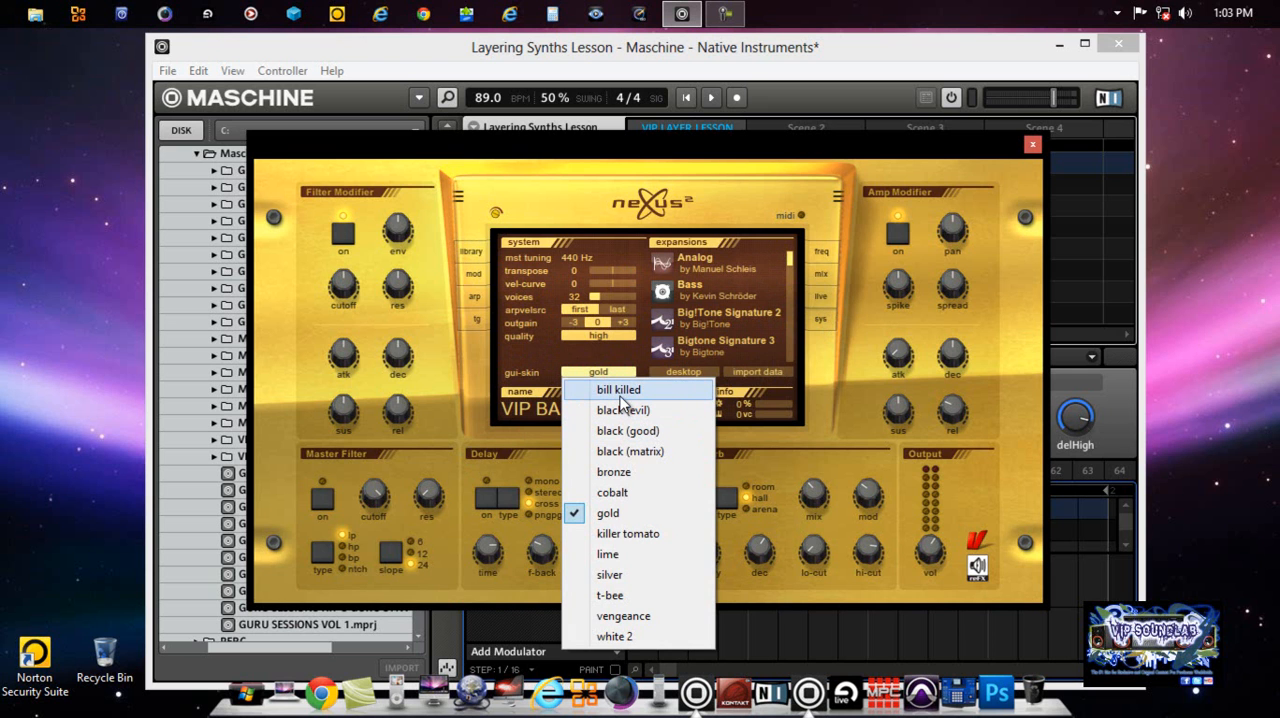
left_click(620, 395)
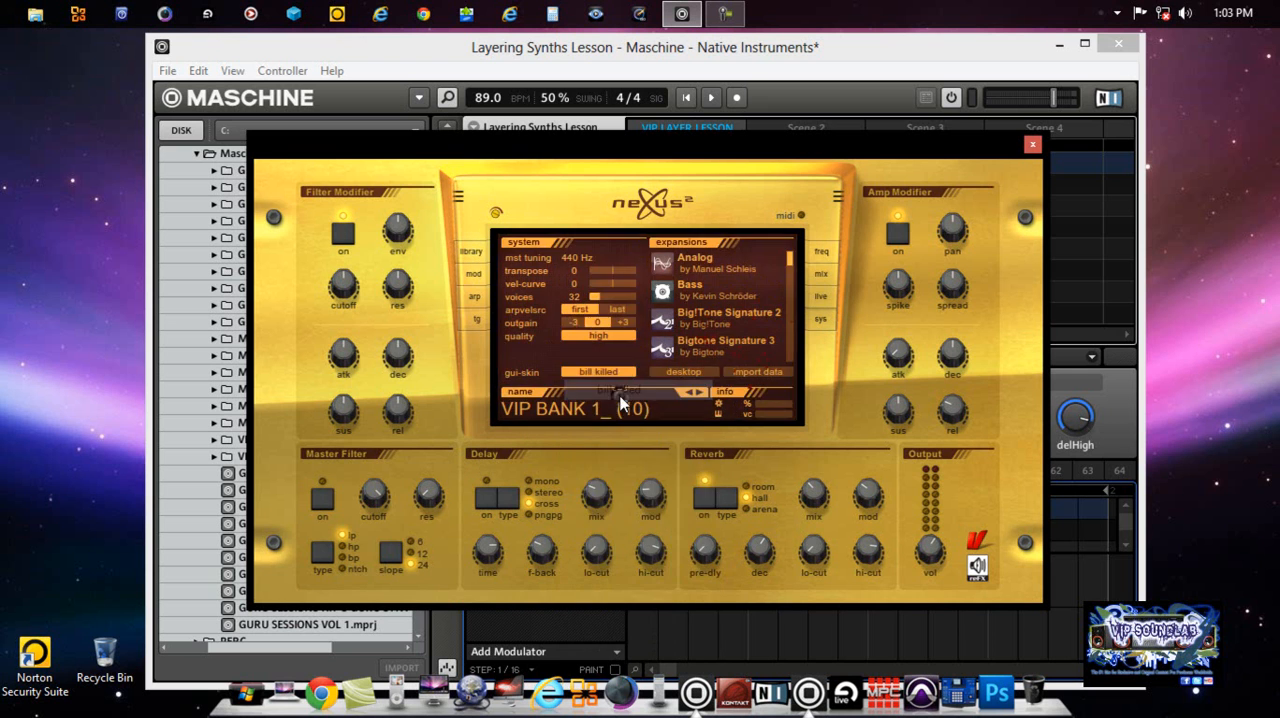
left_click(612, 374)
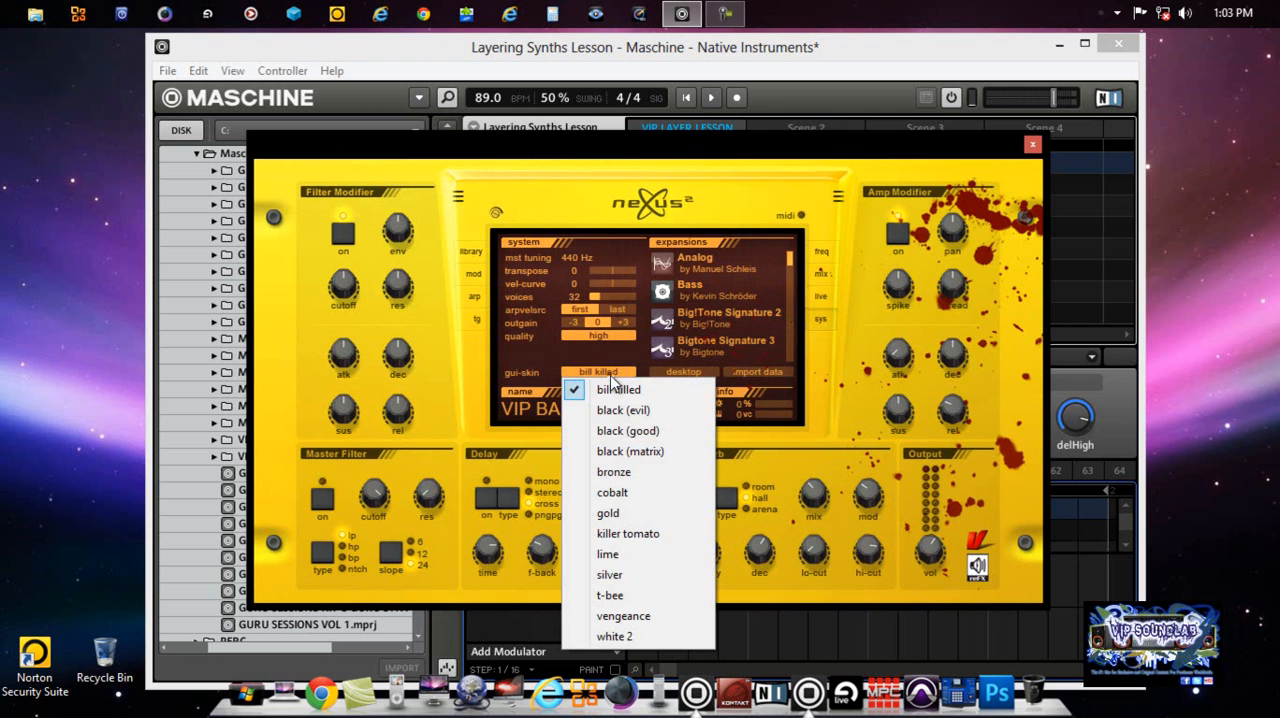
left_click(626, 451)
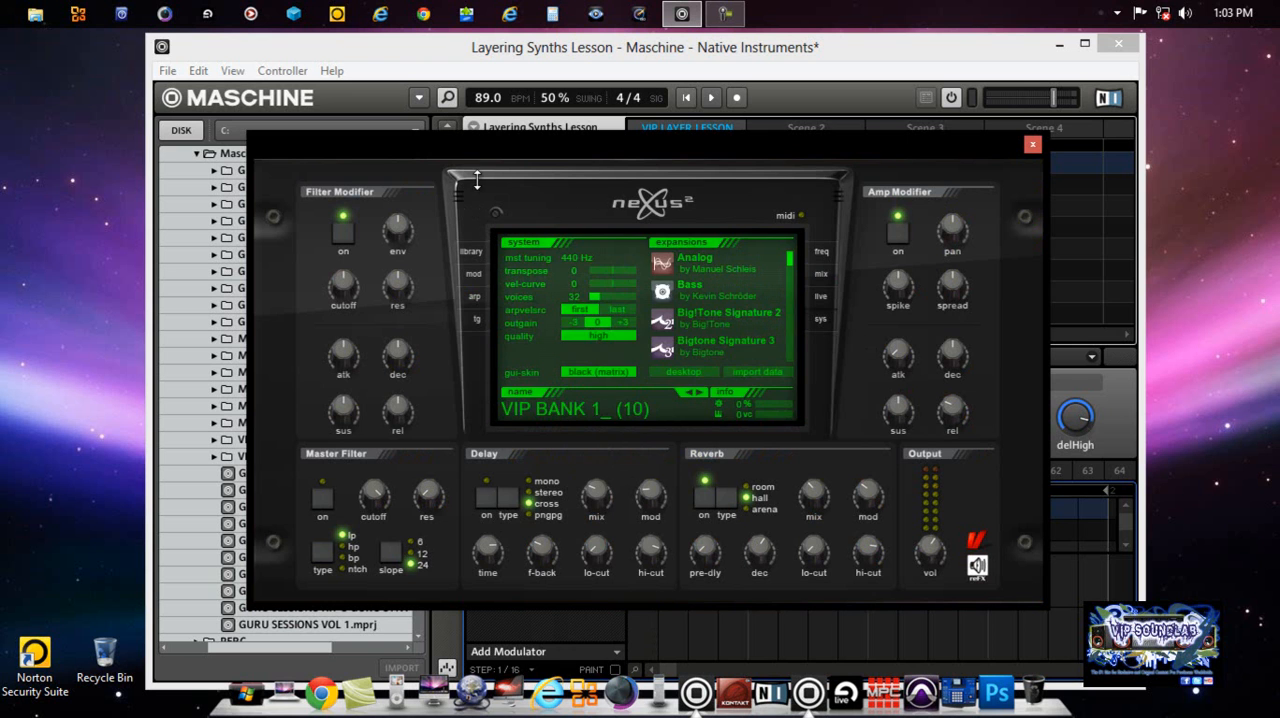
Step: View the Nexus frequency analyzer and close the plug-in interface
left_click(822, 256)
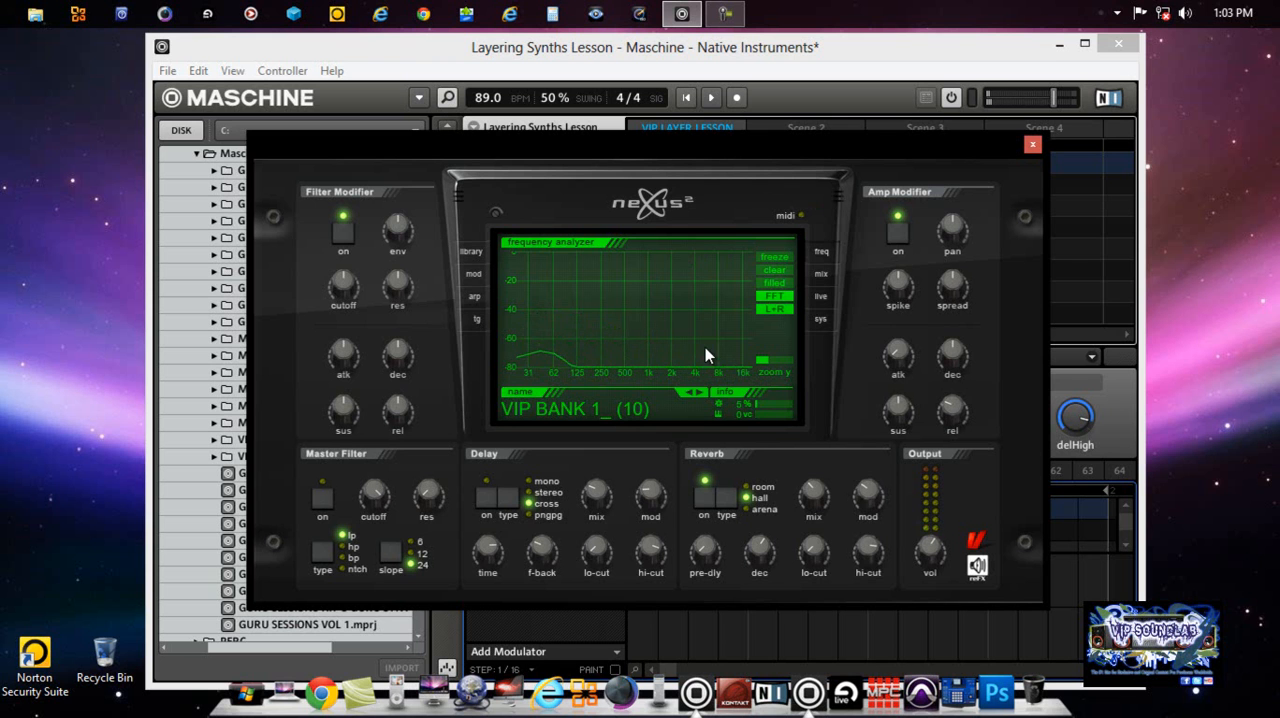
left_click(1033, 145)
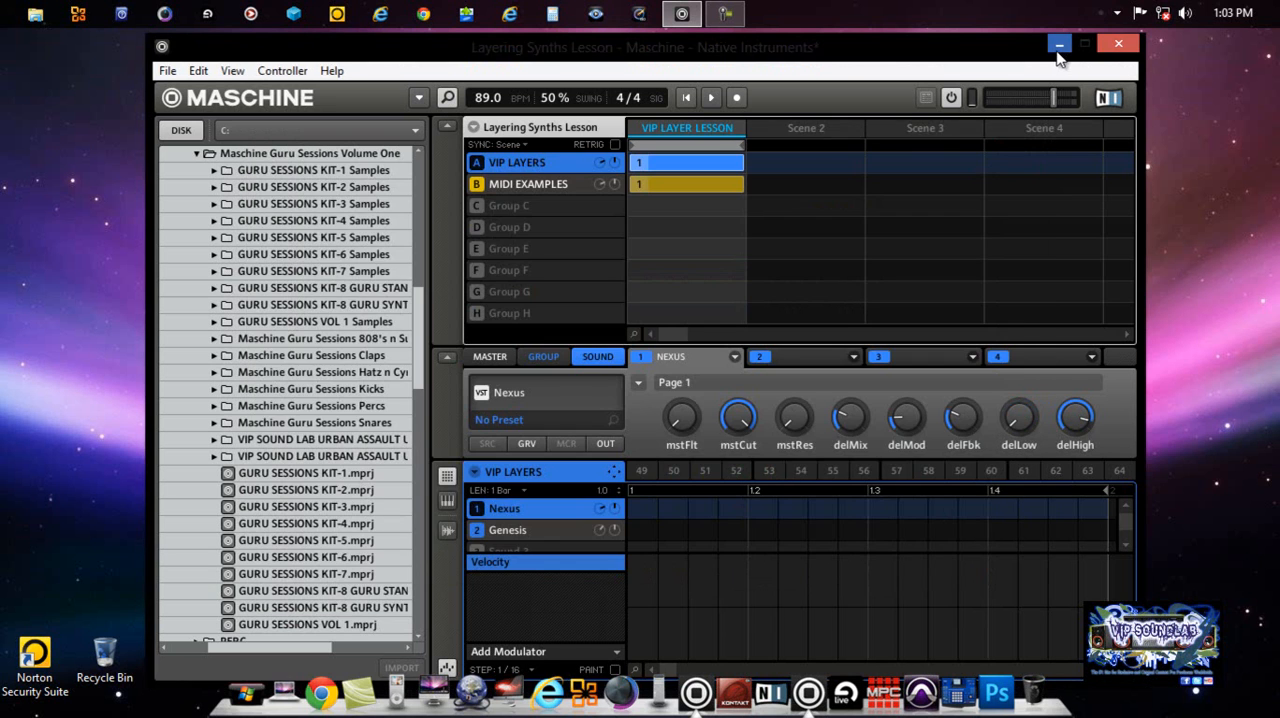
Step: Minimize Maschine, view the VIP SOUNDLAB expansion kit image from the desktop and close it
left_click(1061, 50)
key("super+c")
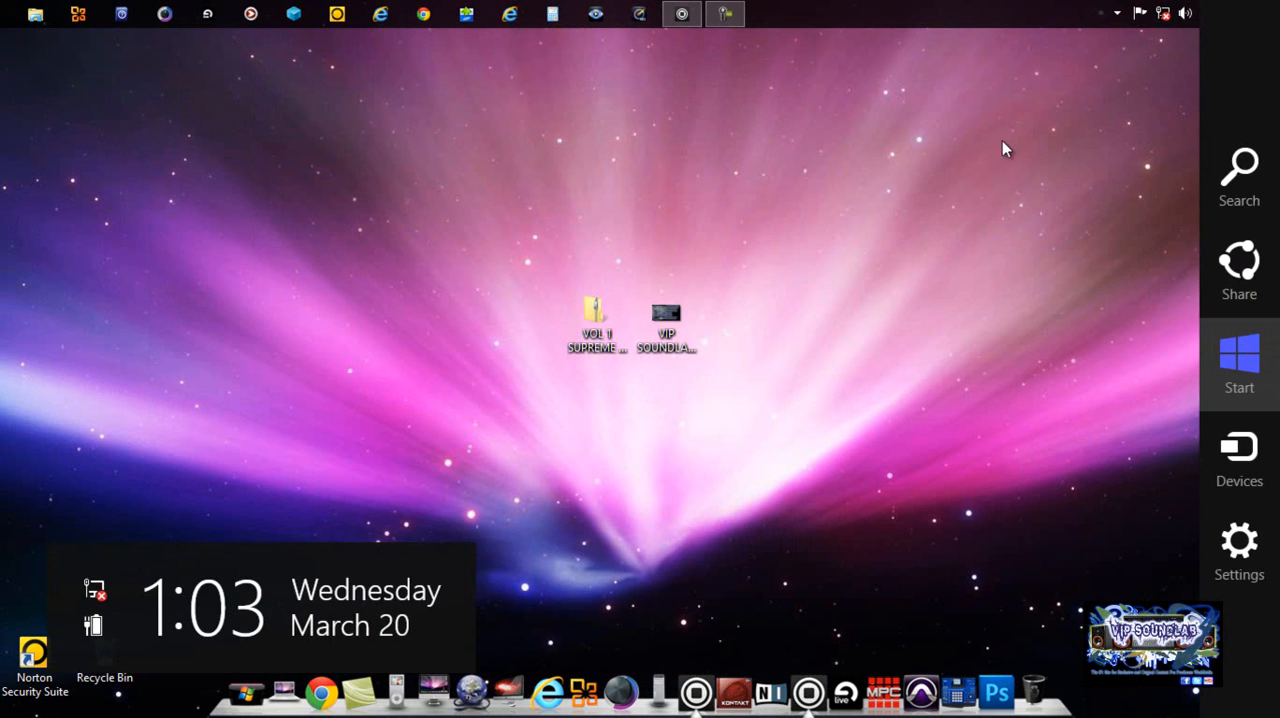
left_click(965, 144)
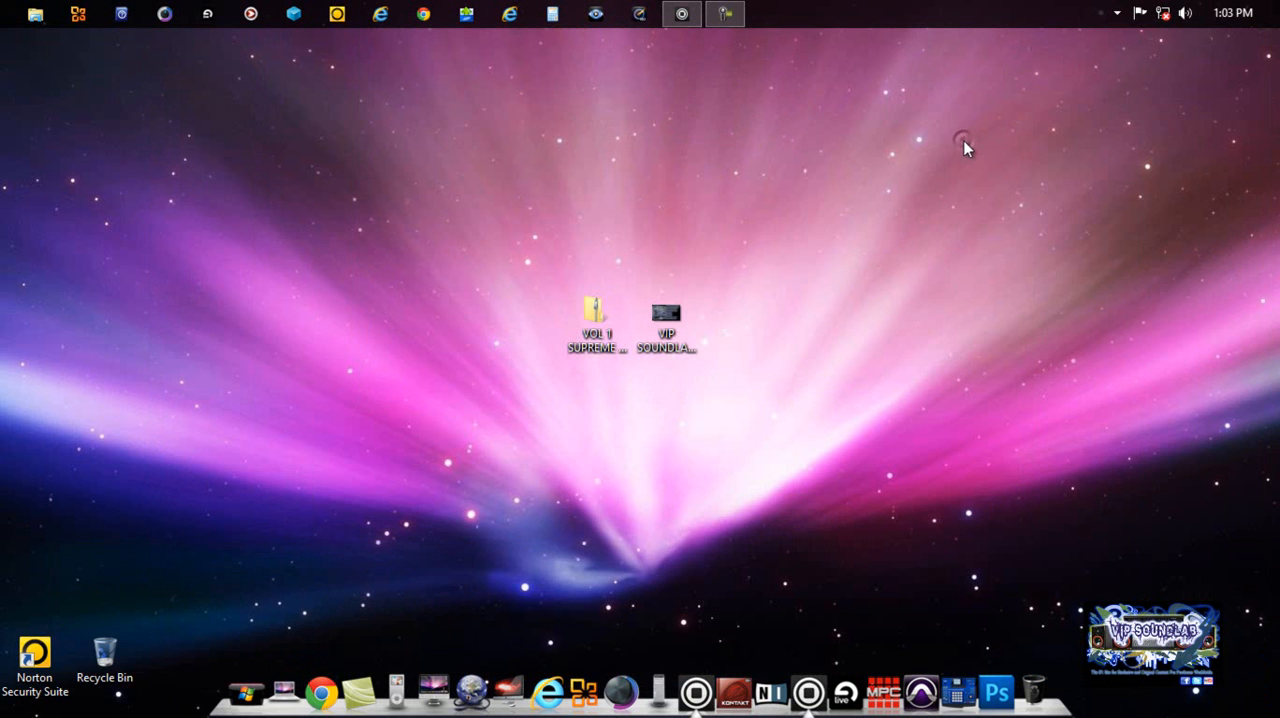
double_click(681, 318)
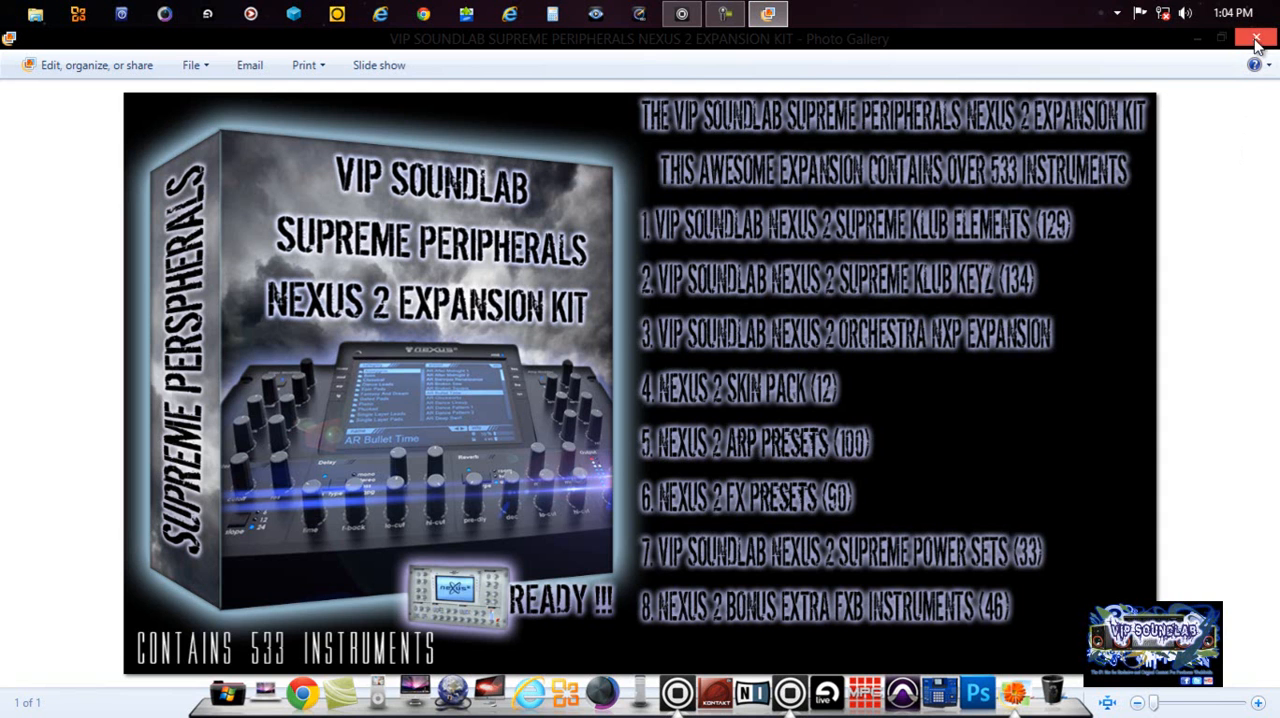
left_click(1259, 40)
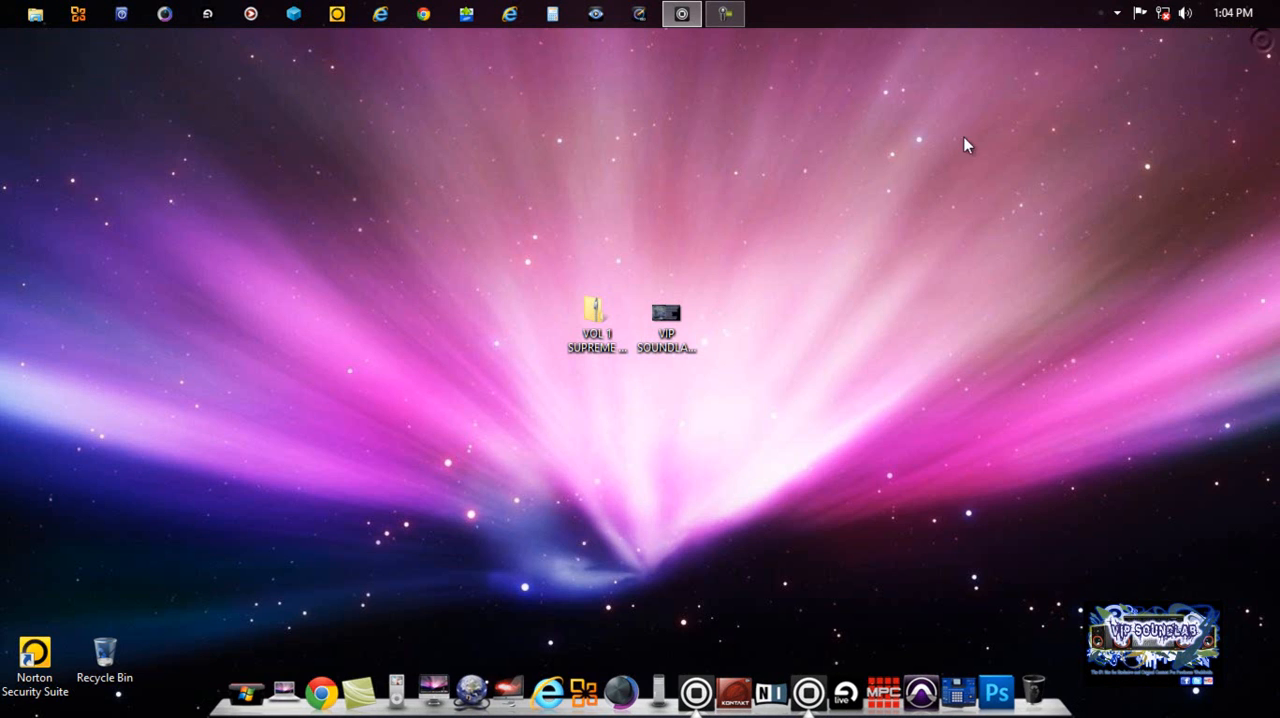
Step: Open the VOL 1 SUPREME PERIPHERALS NEXUS 2 EXPANSION KIT archive from the desktop, examine its contents and close it
left_click(596, 308)
double_click(596, 308)
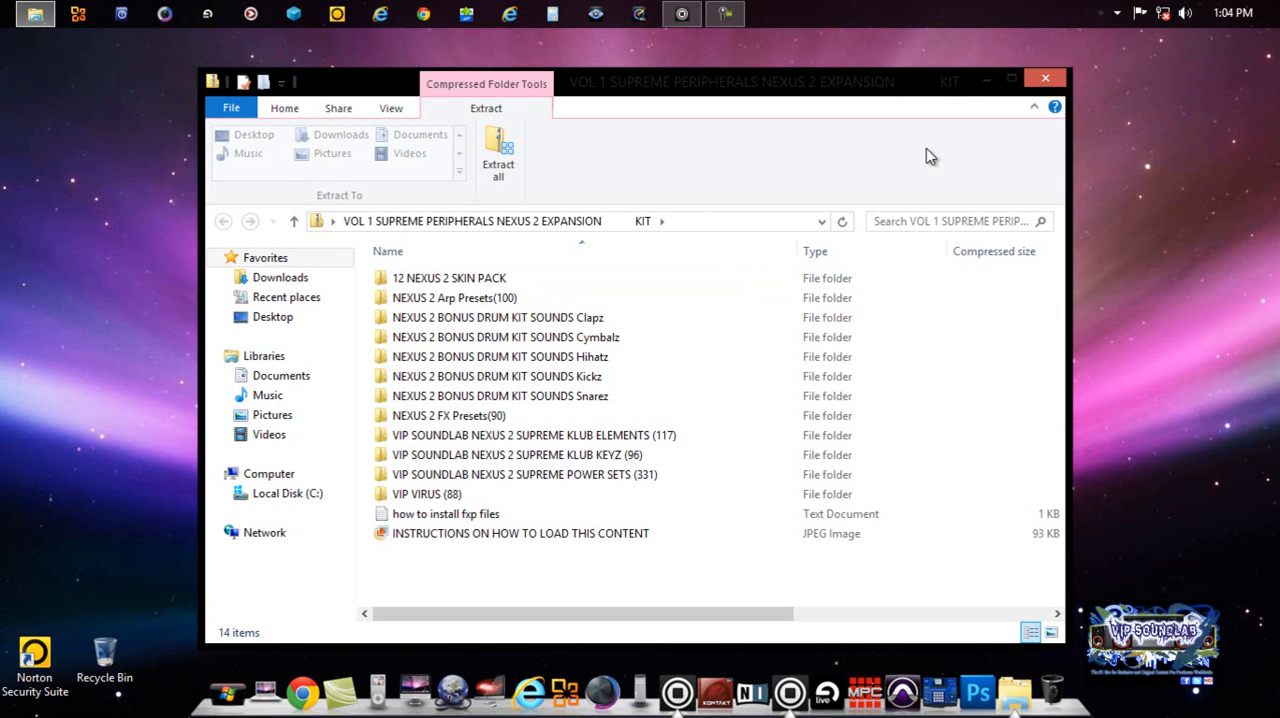
left_click(1047, 76)
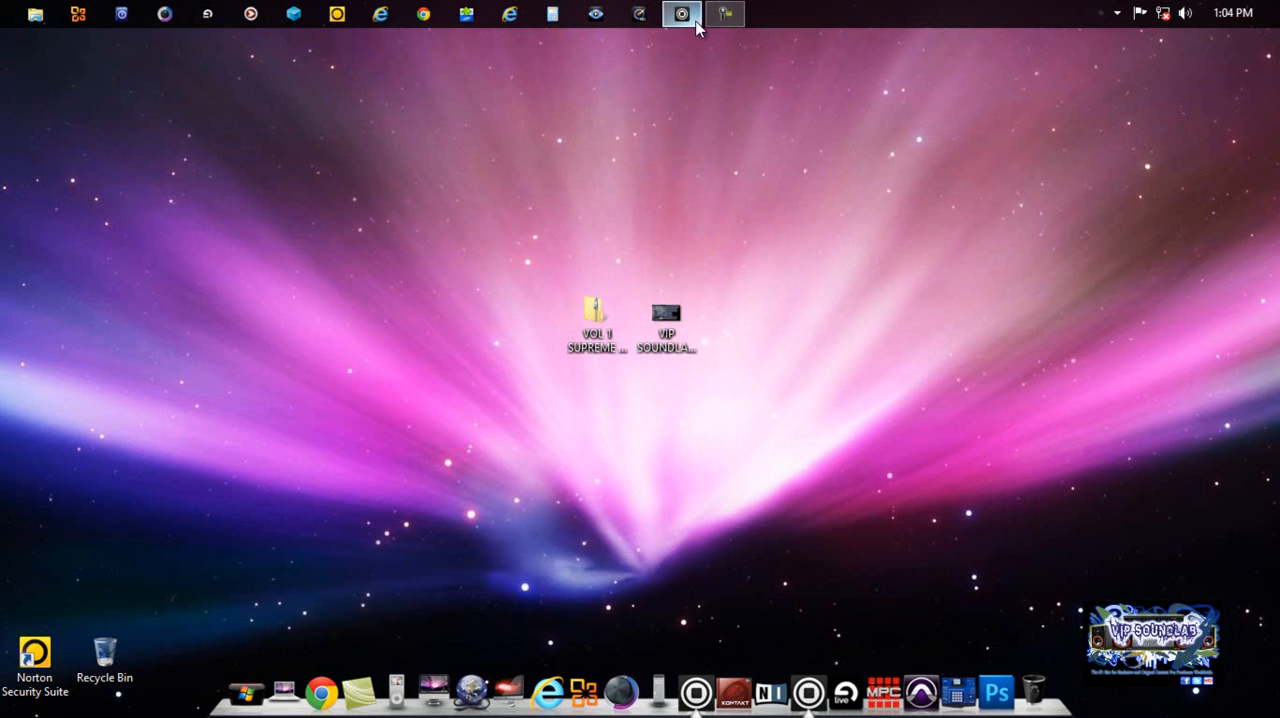
Step: Switch back to Maschine and maximize its window
mouse_move(686, 12)
left_click(692, 74)
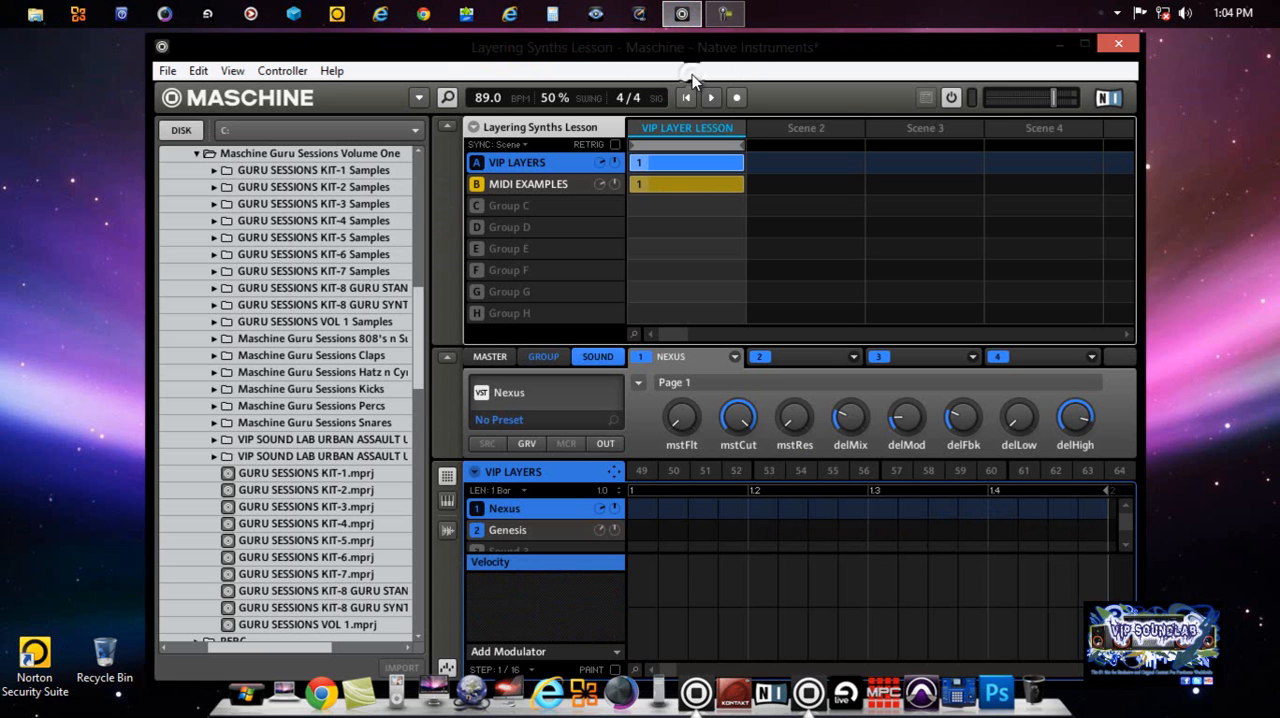
left_click(1084, 44)
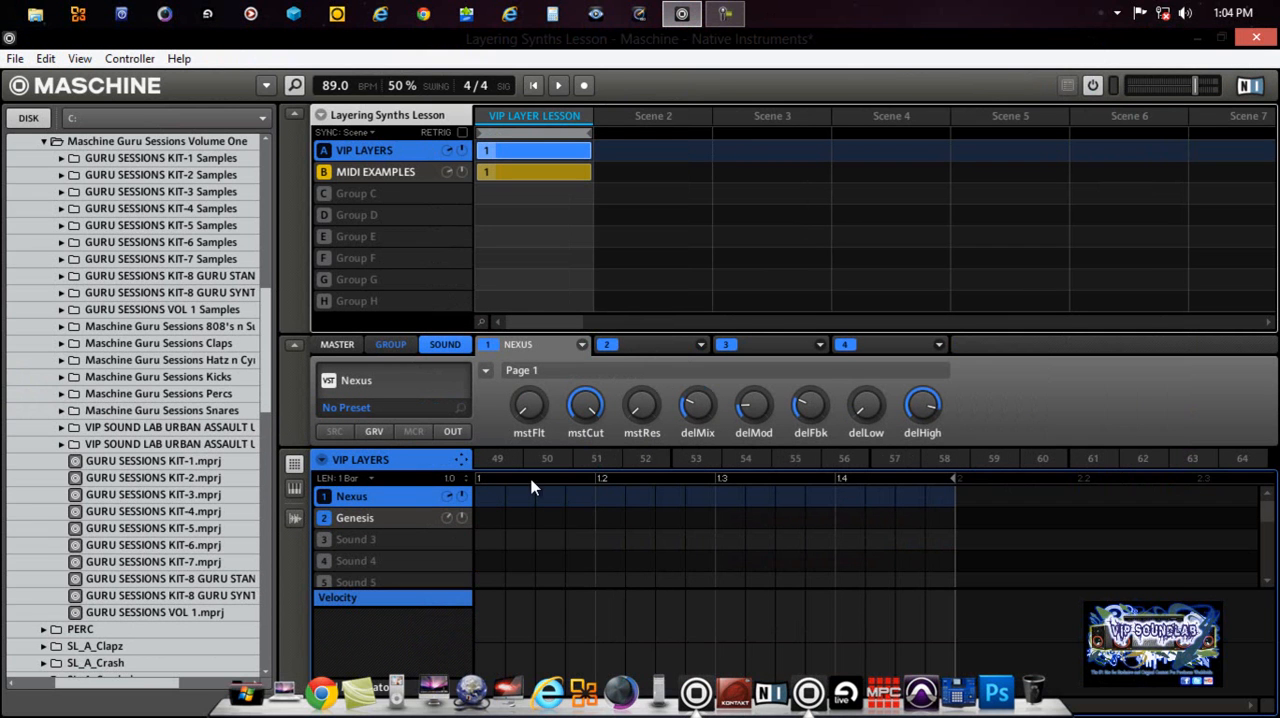
Step: Place a single note on the first step of the Nexus sound in the VIP LAYERS pattern
left_click(492, 497)
left_click(540, 496)
left_click_drag(540, 496, 500, 512)
left_click(548, 499)
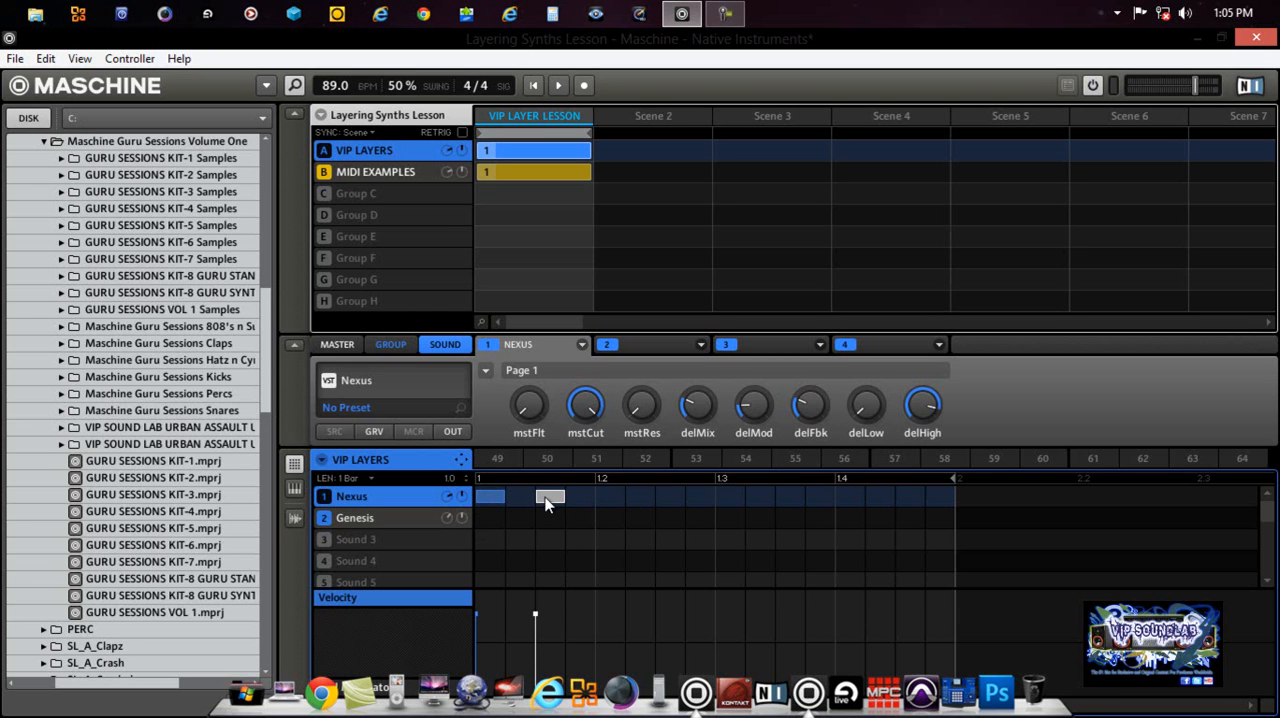
left_click_drag(544, 499, 494, 500)
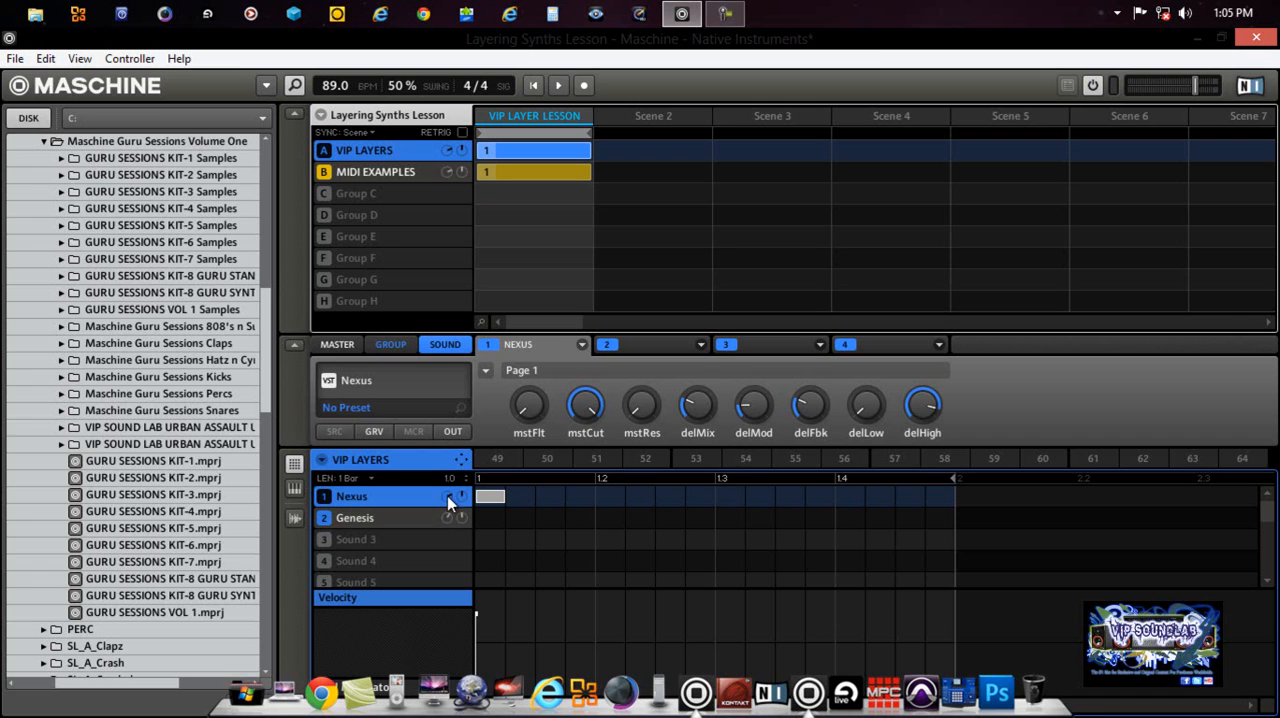
Step: Select Group C, adjust group A's level on the master's Level page and return to the VIP LAYERS group
left_click(387, 193)
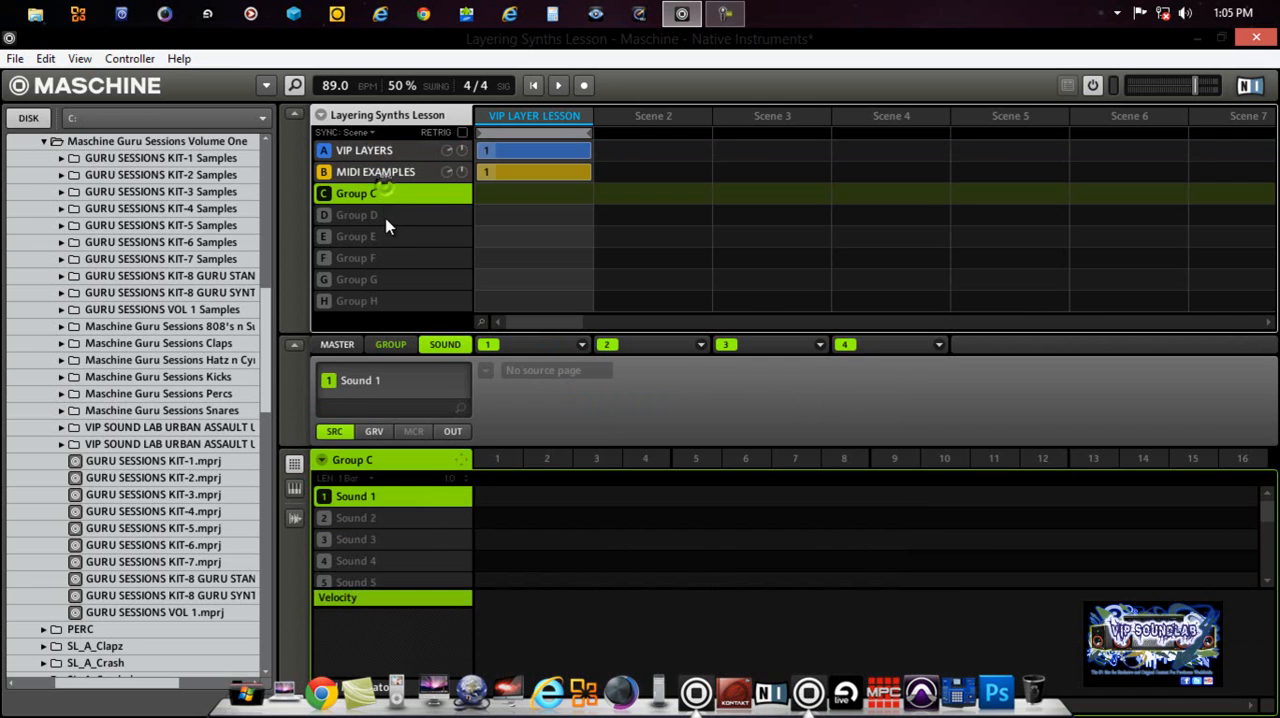
left_click(337, 344)
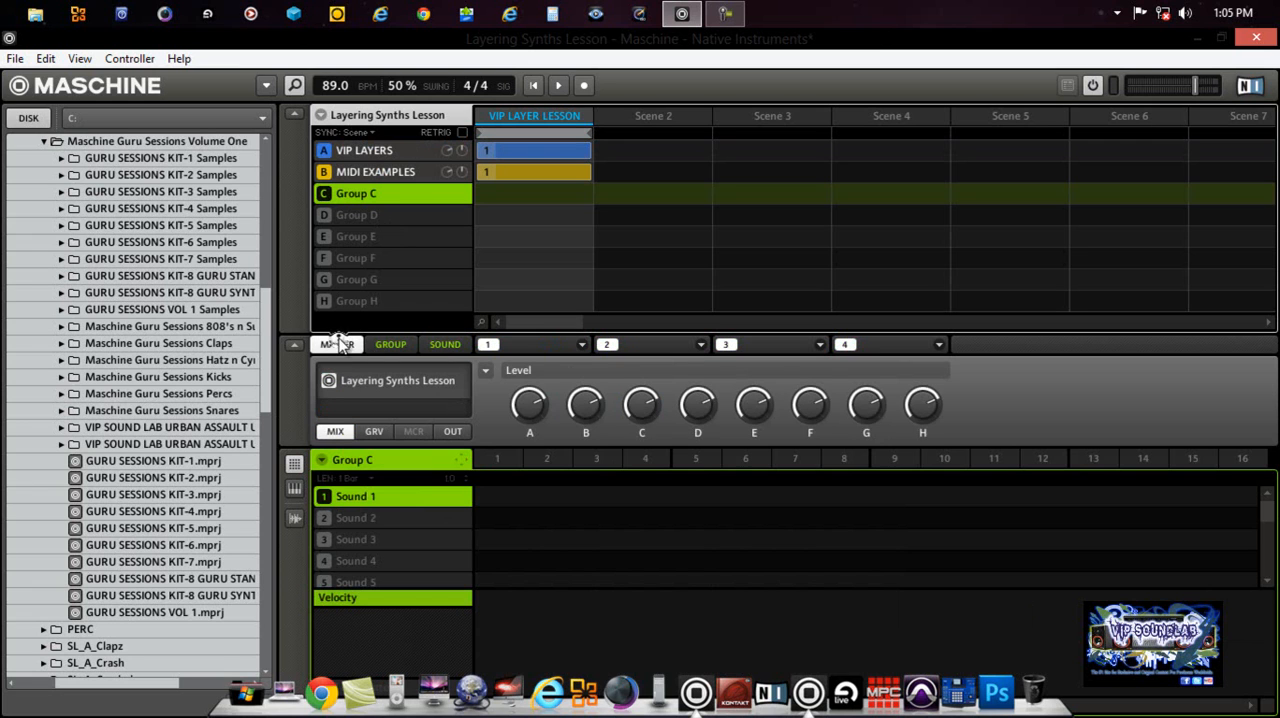
left_click_drag(518, 412, 531, 403)
left_click(393, 149)
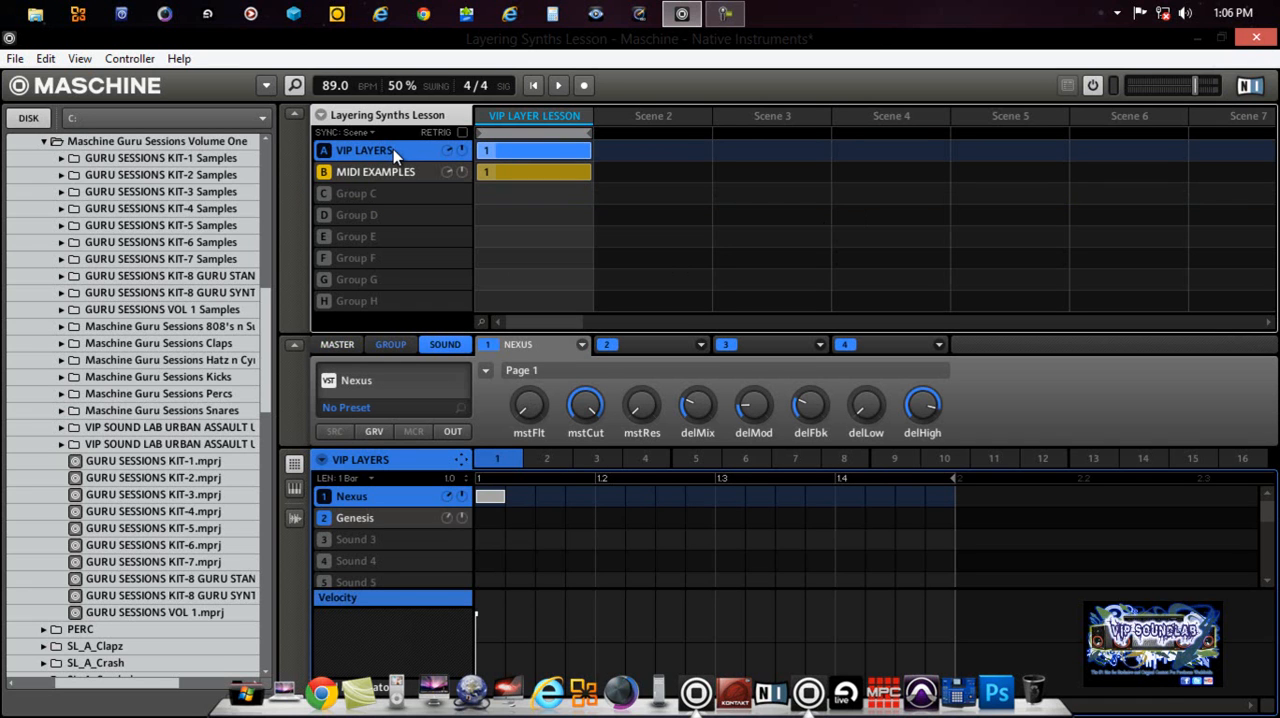